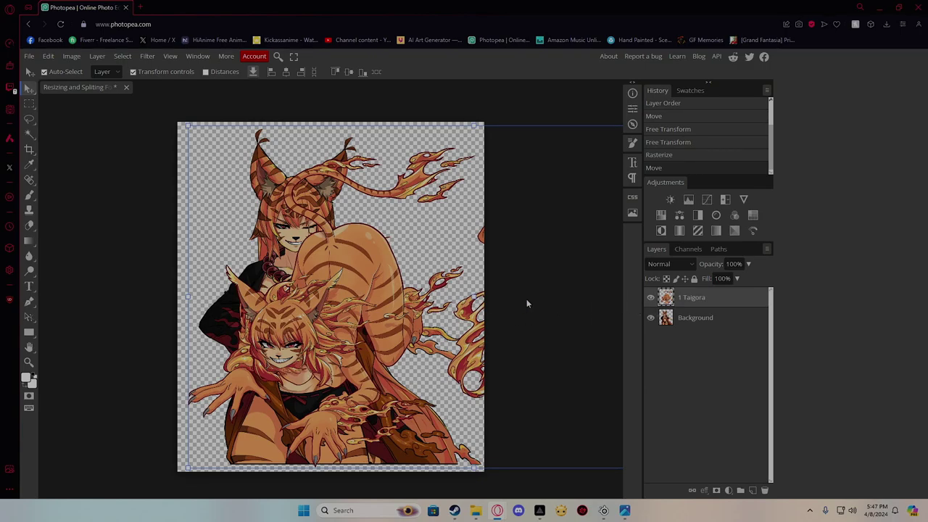
Hide the Background layer and nudge the 1 Taigora artwork slightly upward on the canvas
left_click(686, 313)
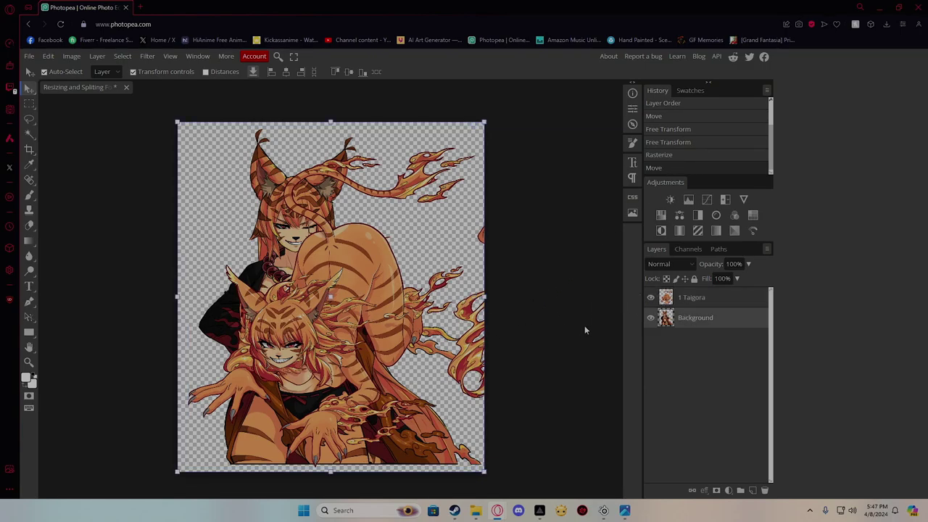
left_click(650, 317)
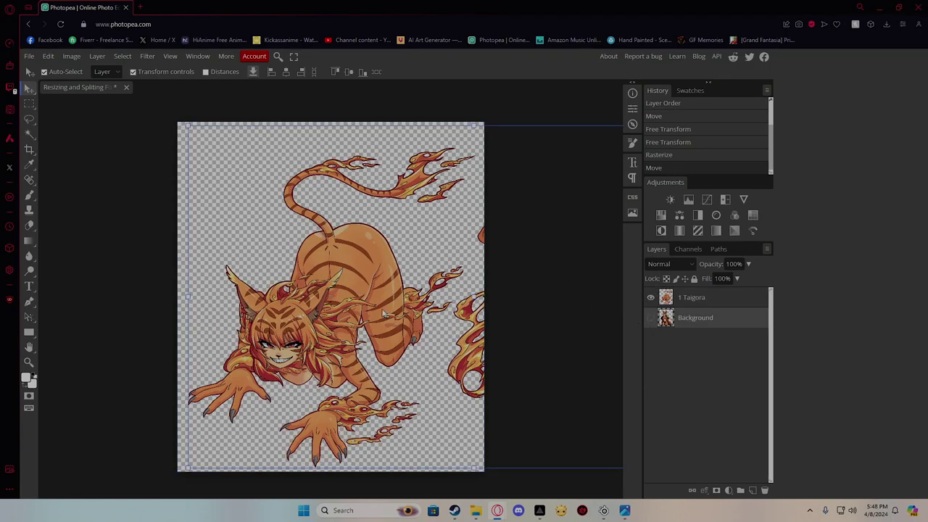
left_click_drag(385, 312, 382, 310)
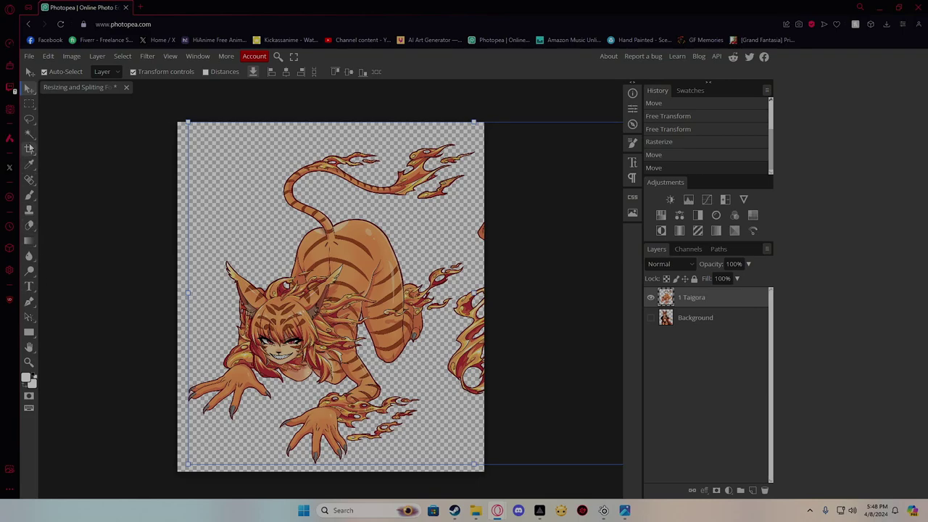
Erase the stray flames of the neighbouring pose along the canvas's right edge on the 1 Taigora layer
left_click(30, 226)
mouse_move(454, 377)
left_mouse_down()
mouse_move(466, 372)
mouse_move(460, 331)
mouse_move(488, 275)
mouse_move(503, 196)
left_mouse_up()
left_click(27, 88)
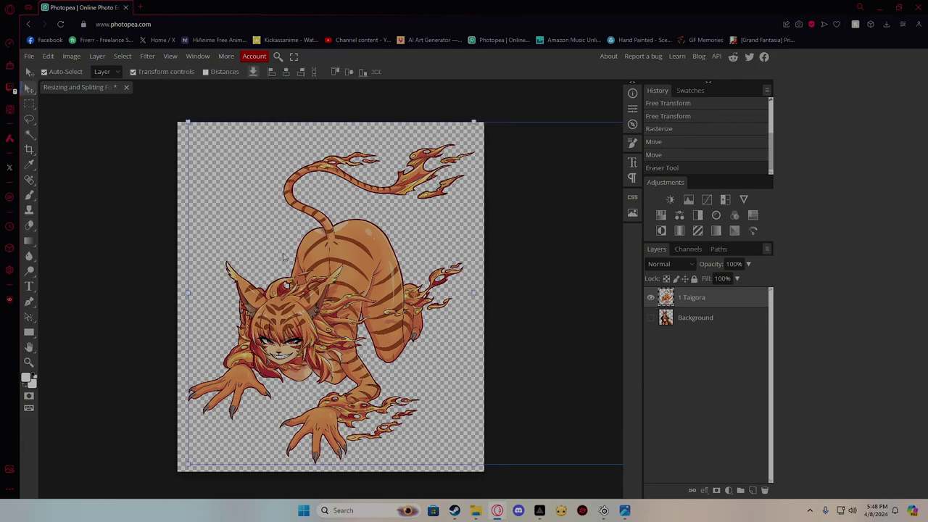
Reposition the 1 Taigora artwork so it is vertically centred on the canvas, and clear the layer selection
mouse_move(347, 278)
left_mouse_down()
mouse_move(335, 273)
mouse_move(355, 277)
left_mouse_up()
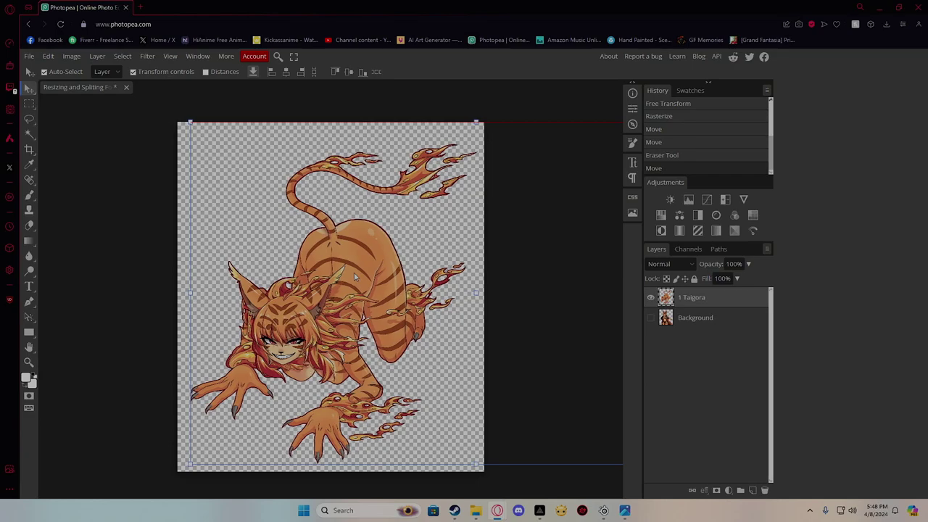
left_click_drag(304, 297, 302, 298)
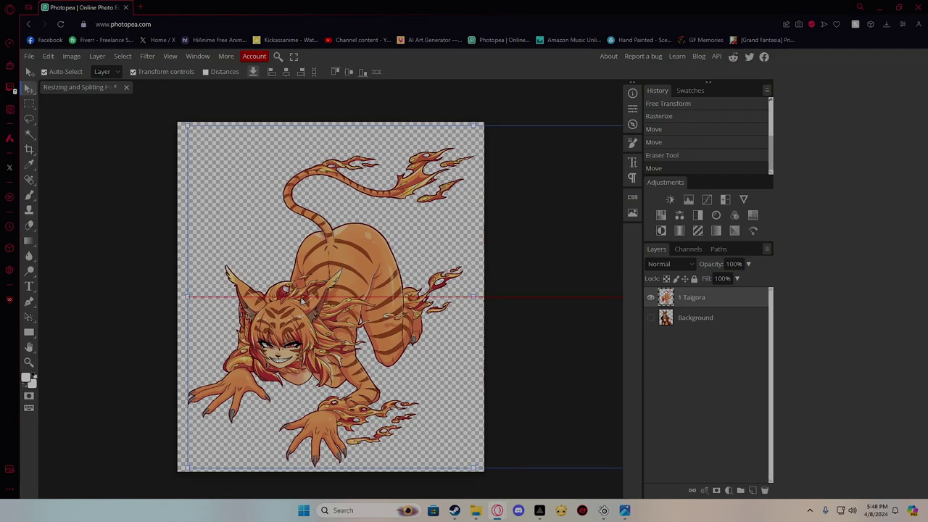
left_click(148, 292)
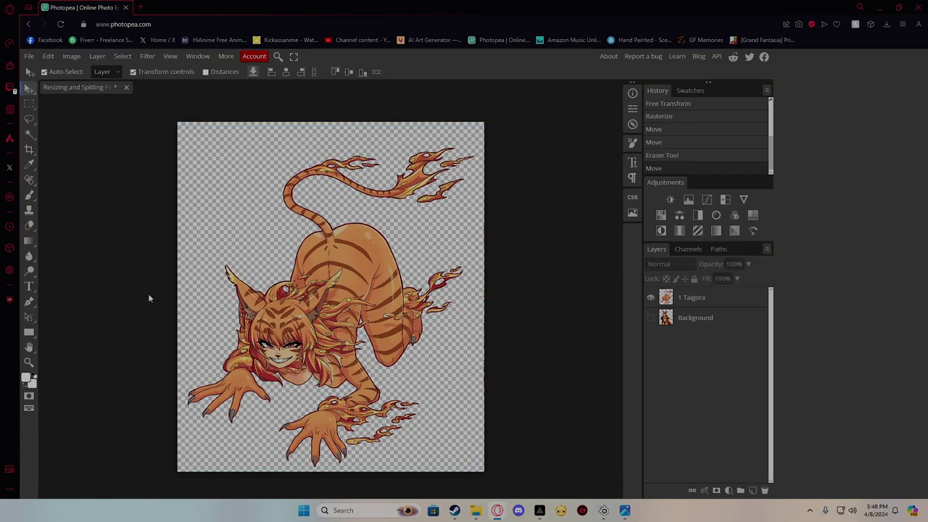
Erase the remaining fragments along the canvas's right edge on the 1 Taigora layer and apply a free transform to it
left_click(29, 225)
left_click(483, 377)
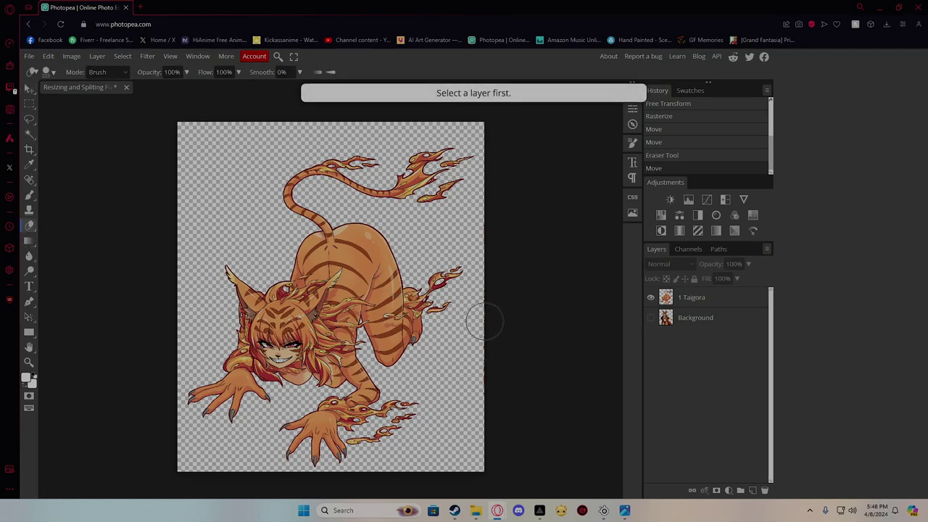
left_click(688, 298)
mouse_move(480, 197)
left_mouse_down()
mouse_move(495, 367)
mouse_move(481, 469)
mouse_move(501, 126)
left_mouse_up()
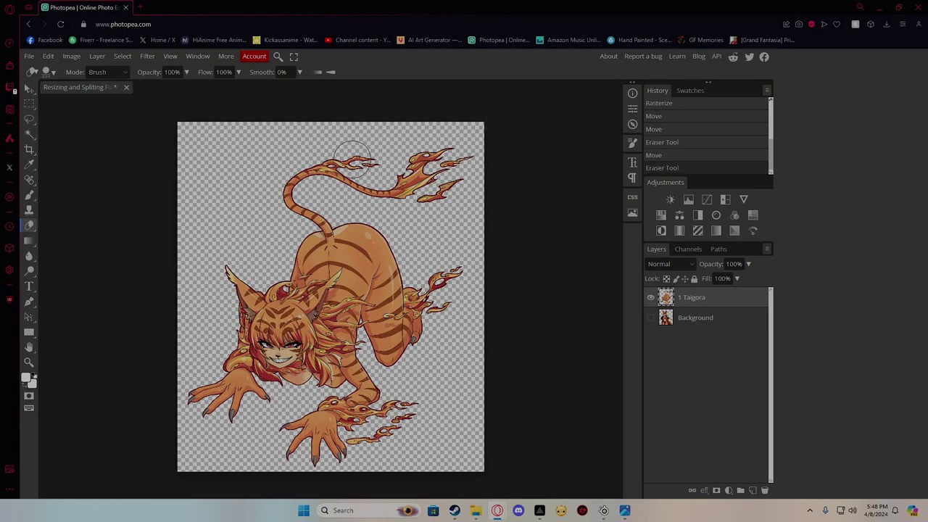
left_click(29, 87)
key("ctrl+t")
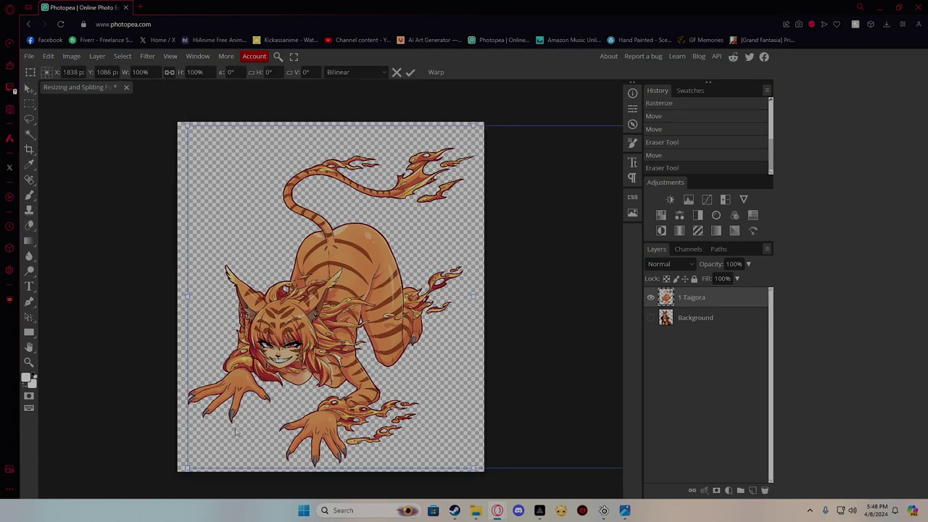
key("Return")
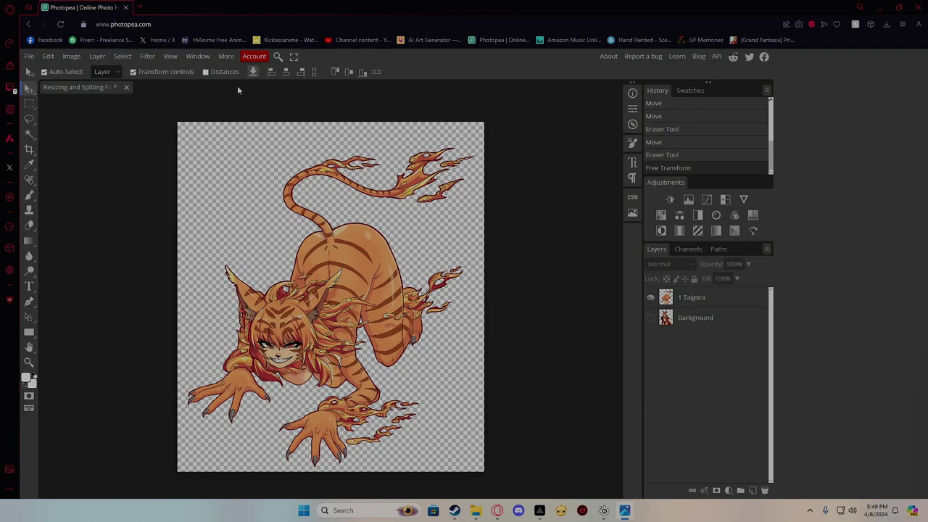
Export the image as a PNG named Taigora
left_click(29, 56)
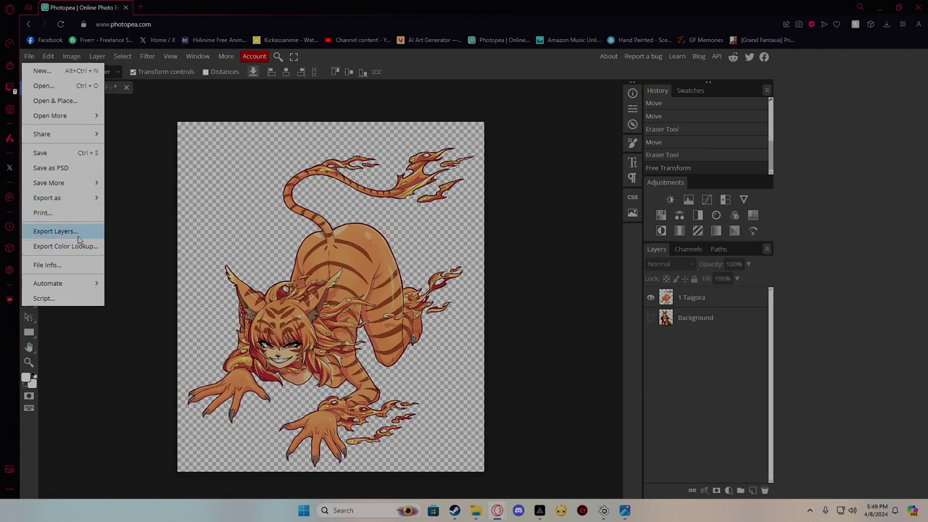
mouse_move(73, 197)
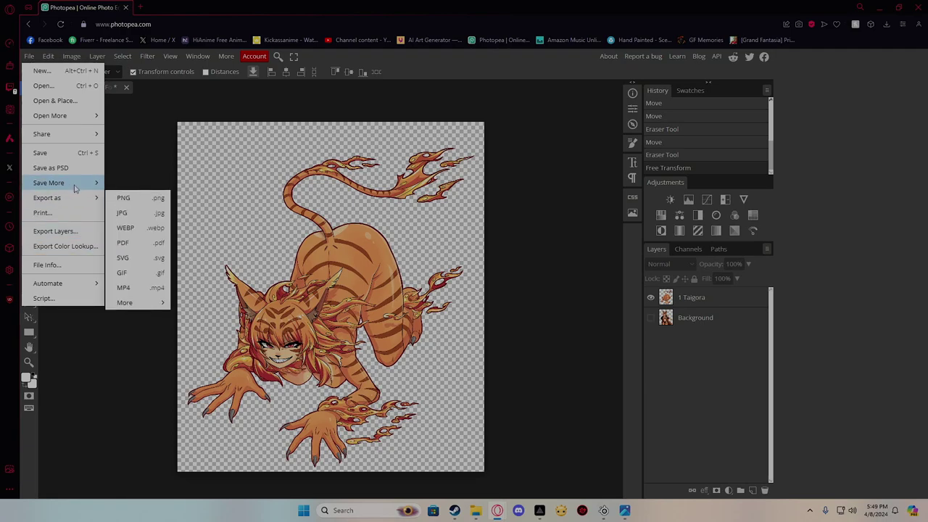
left_click(124, 199)
left_click(375, 160)
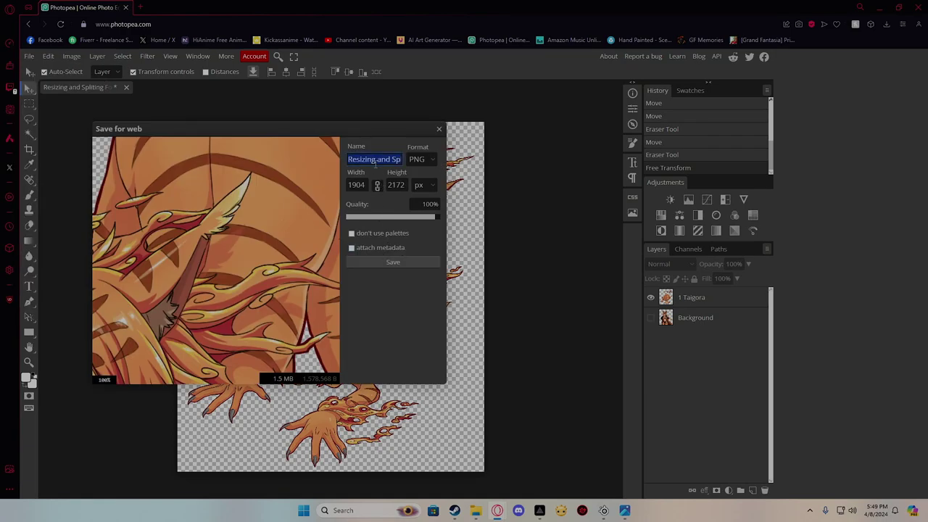
type("Taigora")
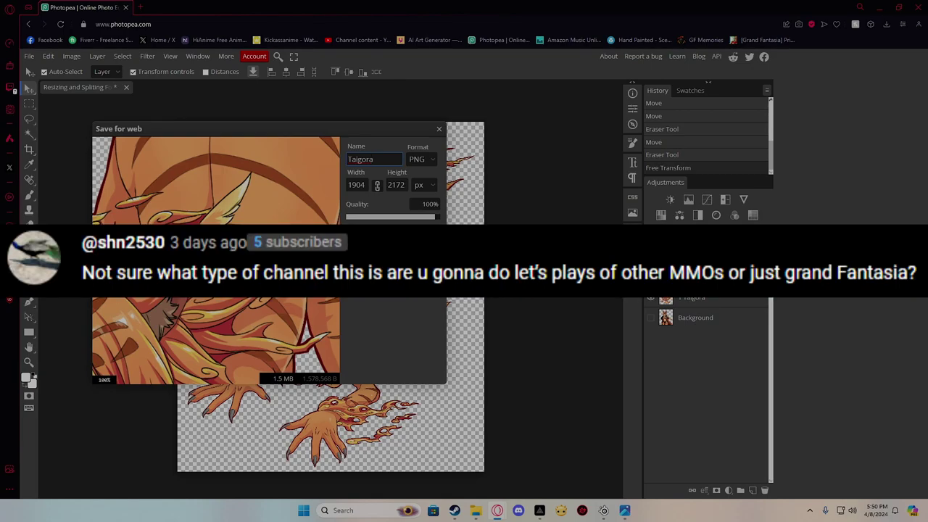
type("Encounter")
key("Return")
Move the exported files from Downloads to the Final Monster Girls folder, replacing the existing Taigora.png
left_click(397, 138)
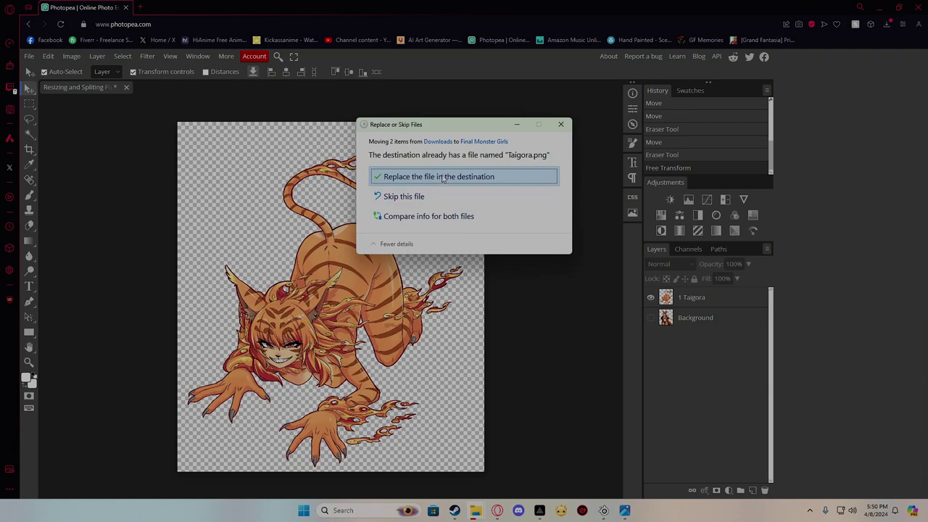
left_click(442, 179)
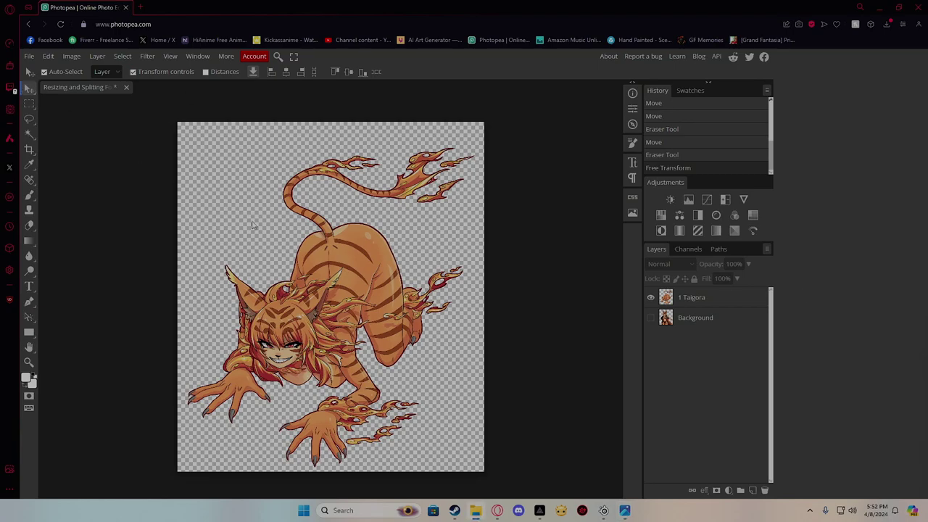
Delete the 1 Taigora layer, place the 2 Taima image on the canvas, and show the Background layer
left_click(358, 308)
key("Delete")
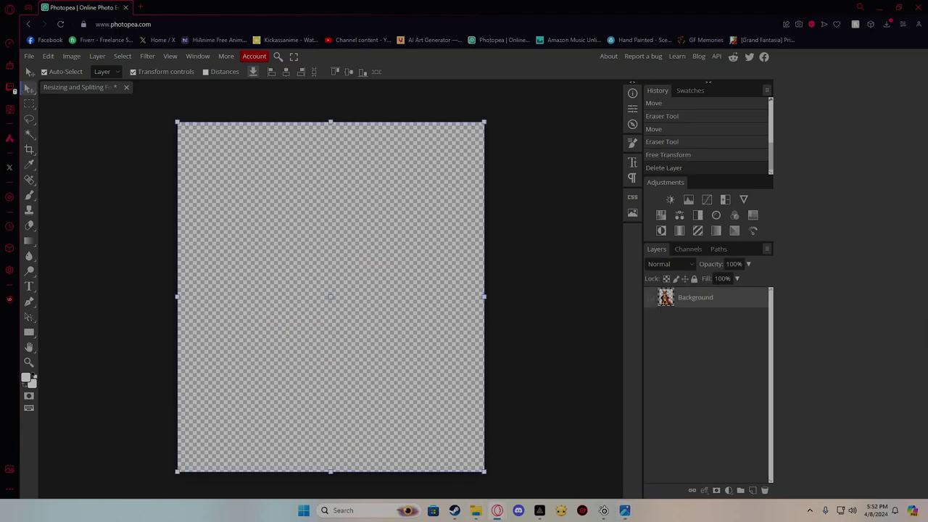
left_click_drag(864, 341, 468, 250)
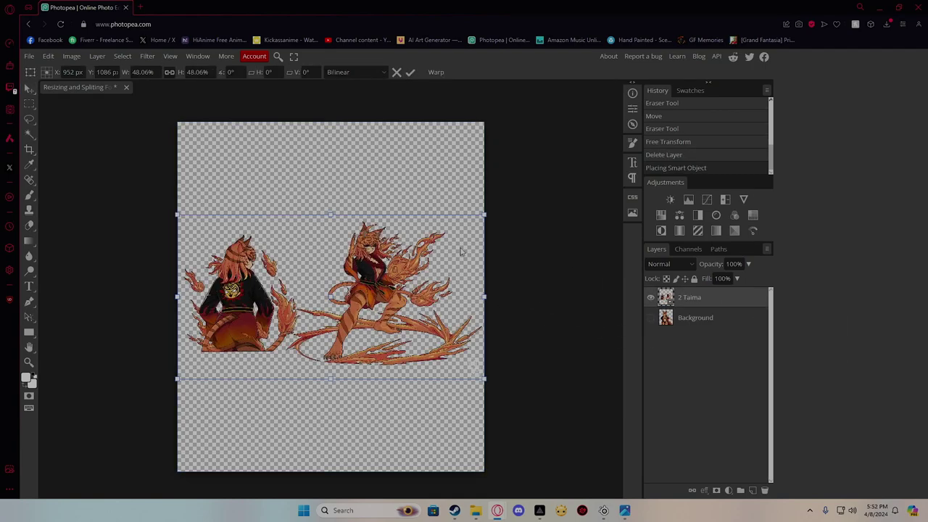
left_click(650, 317)
Enlarge the placed 2 Taima artwork and position its back-view figure over the Background character
left_click_drag(417, 308, 253, 319)
left_click_drag(321, 307, 506, 172)
key("Return")
key("Delete")
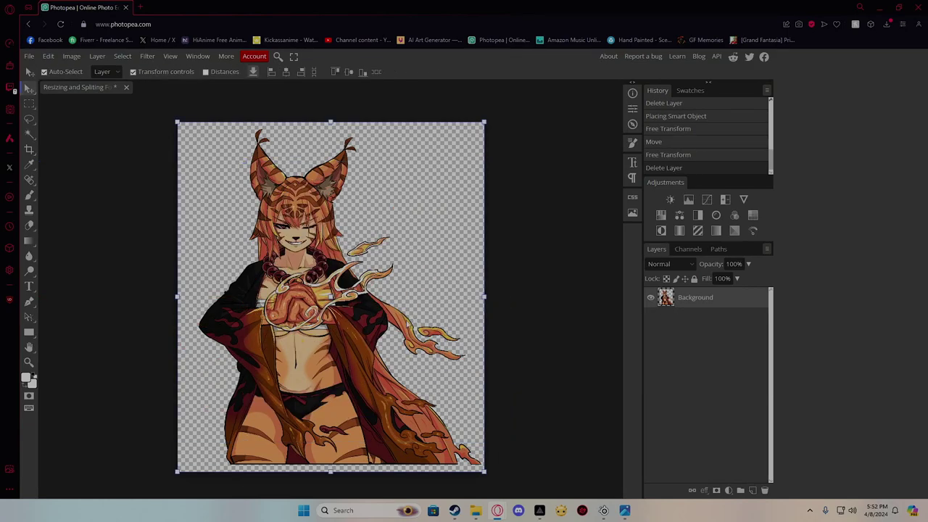
key("ctrl+z")
left_click_drag(288, 317, 462, 371)
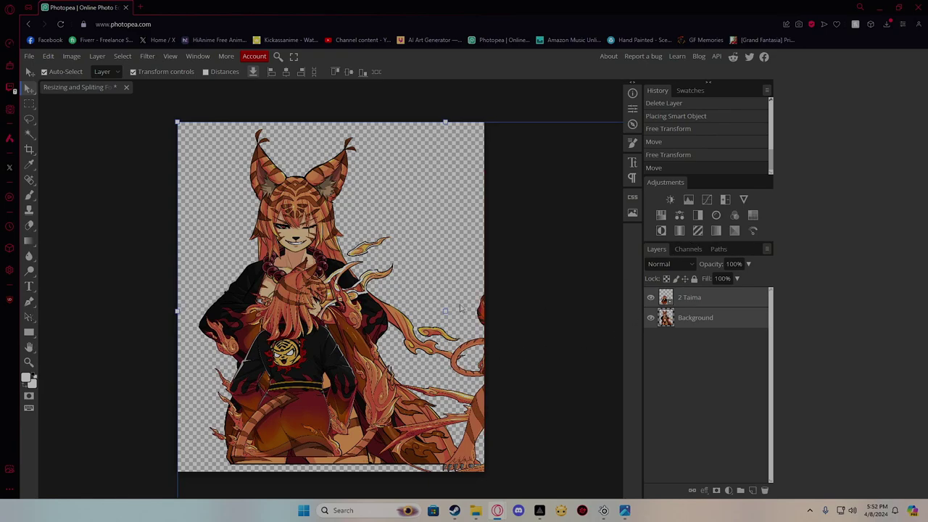
left_click(688, 303)
left_click_drag(494, 358, 316, 338)
key("ctrl+z")
Lock the Background layer
right_click(699, 323)
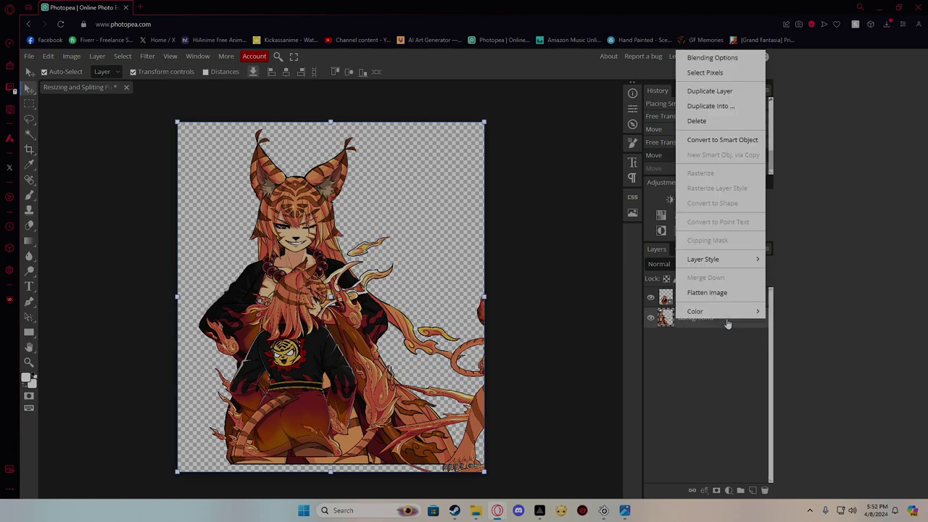
left_click(709, 375)
left_click(694, 279)
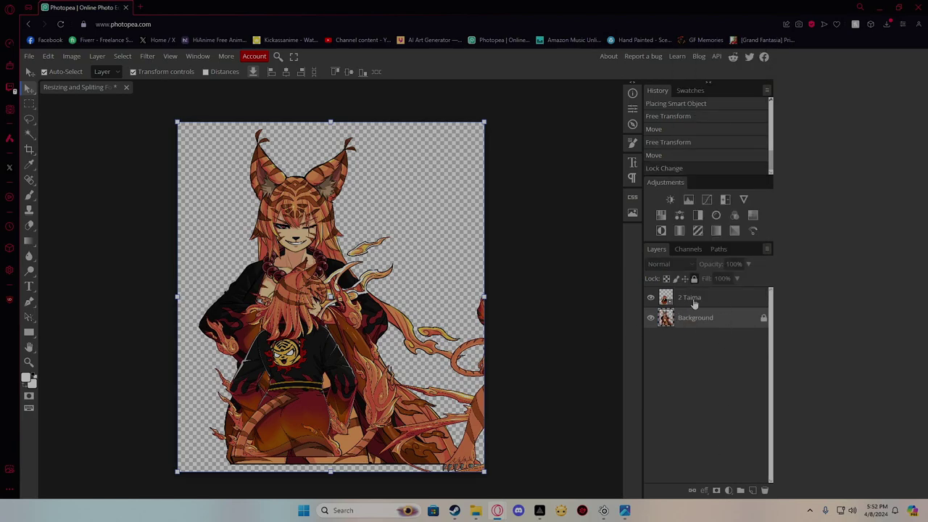
Scale the 2 Taima artwork up to about 125% and place its back-view figure over the Background character
left_click(693, 302)
left_click_drag(296, 345, 182, 332)
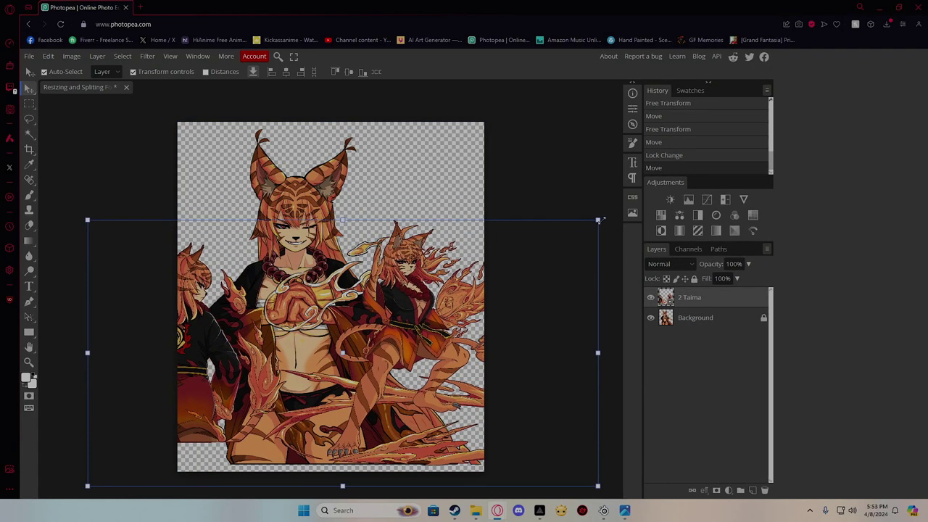
left_click_drag(600, 221, 883, 160)
left_click_drag(271, 367, 358, 326)
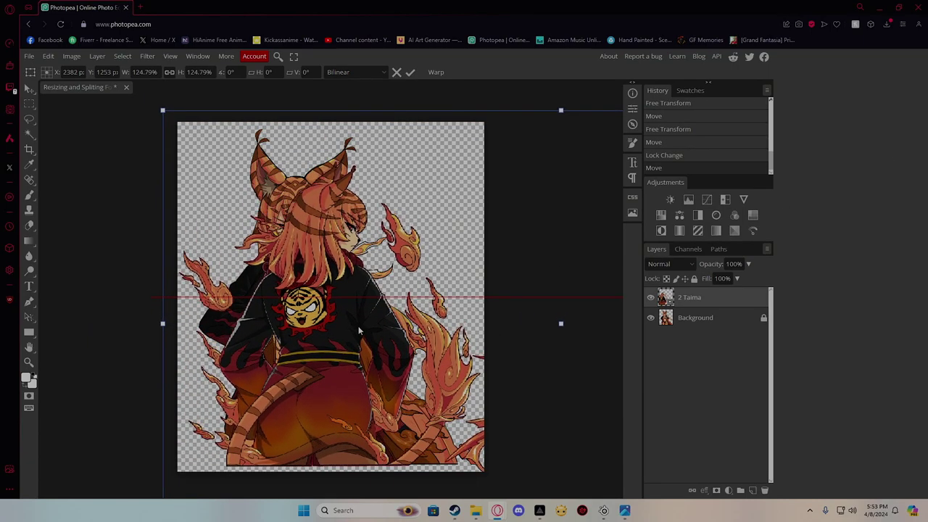
Fine-tune the size and position of the 2 Taima figure against the Background character and apply the transform
left_click_drag(163, 111, 138, 97)
left_click_drag(249, 225, 278, 227)
left_click_drag(289, 263, 284, 264)
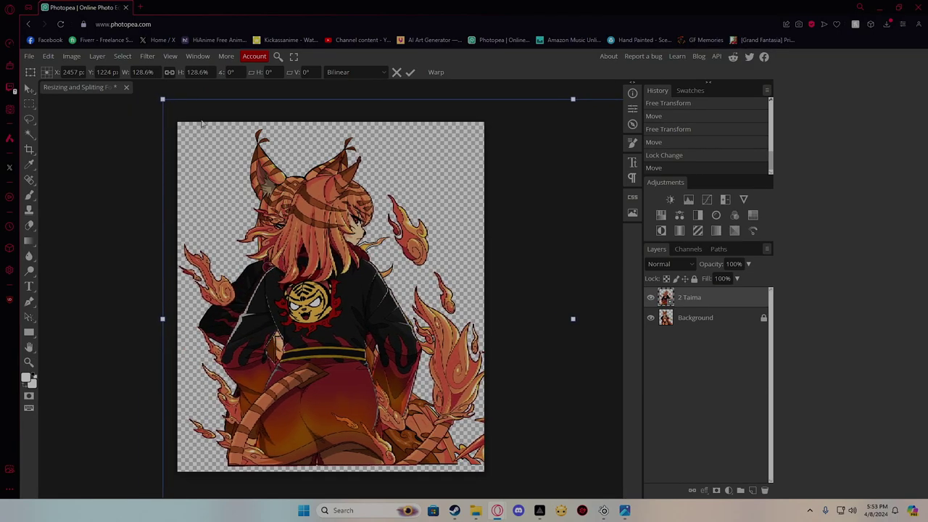
left_click_drag(162, 98, 176, 106)
left_click_drag(311, 268, 298, 269)
key("Return")
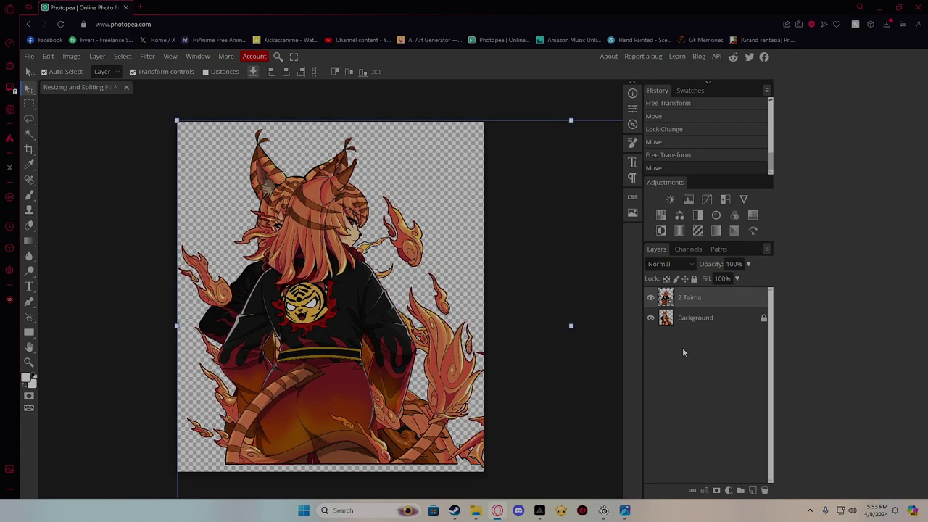
Hide the Background layer and rasterize the 2 Taima smart object for erasing
left_click(650, 318)
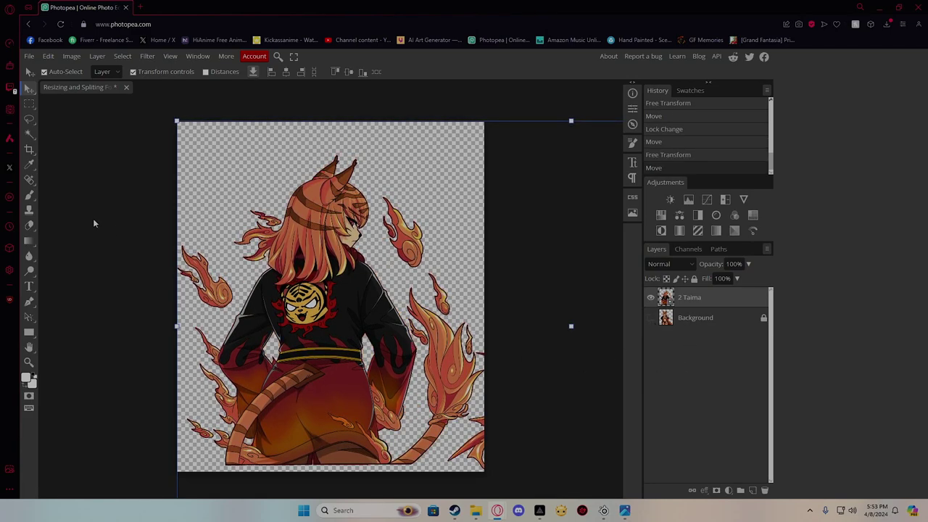
left_click(29, 226)
left_click(466, 460)
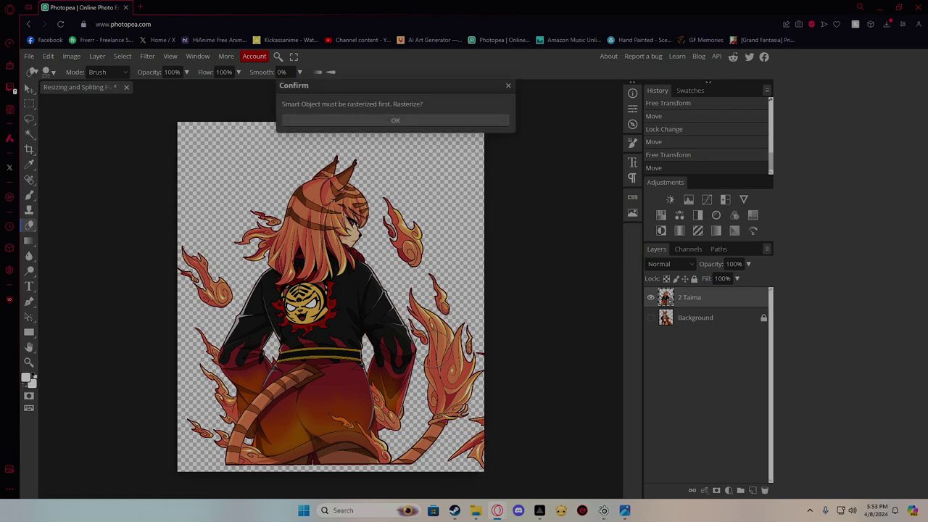
left_click(419, 123)
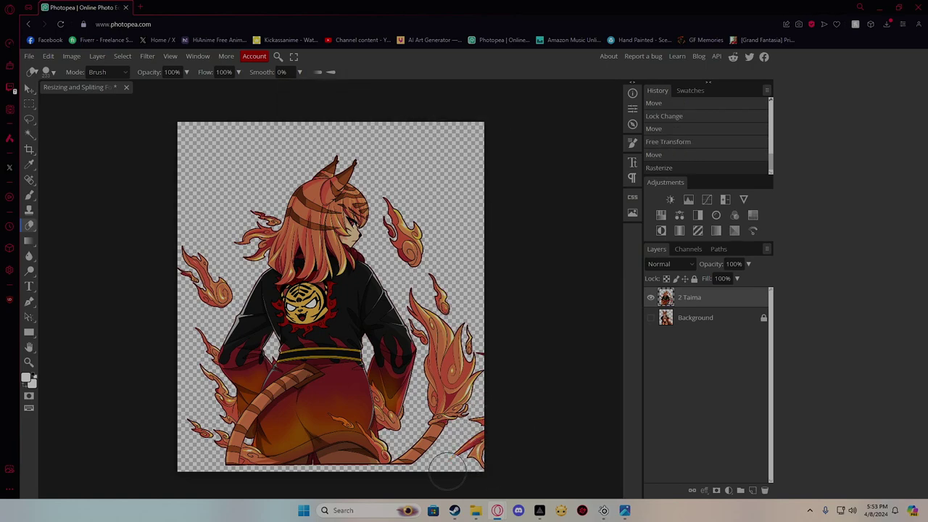
Erase the stray flame pieces along the canvas's lower right edge on the 2 Taima layer and clear the layer selection
left_click_drag(450, 471, 481, 429)
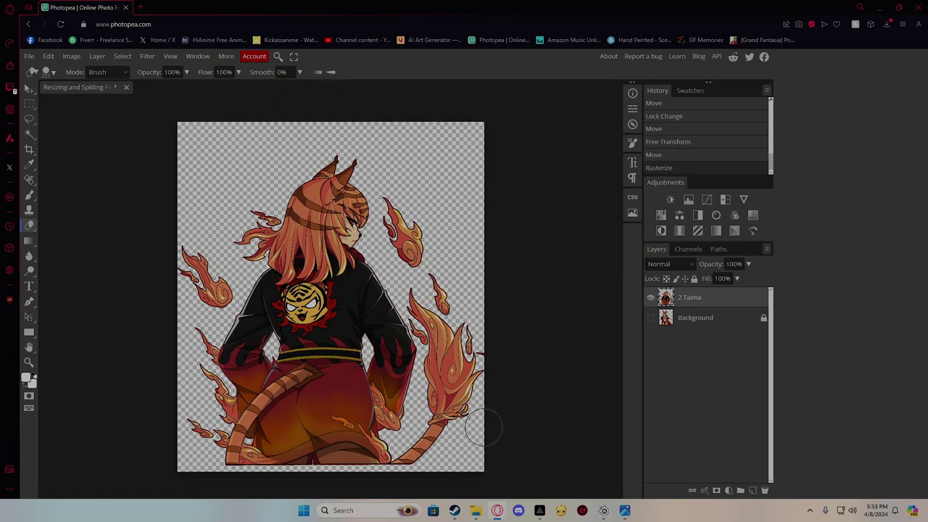
left_click(493, 349)
left_click(493, 348)
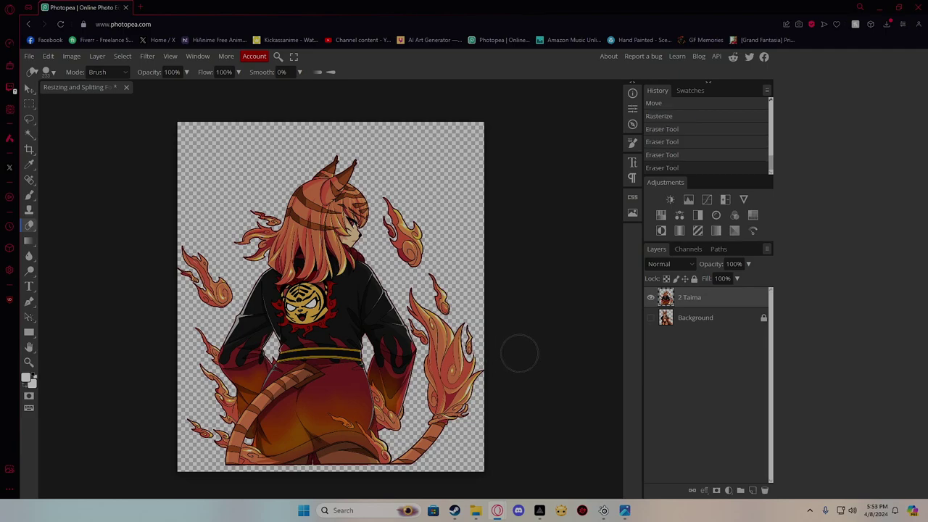
key("ctrl+z")
left_click(495, 348)
left_click(29, 88)
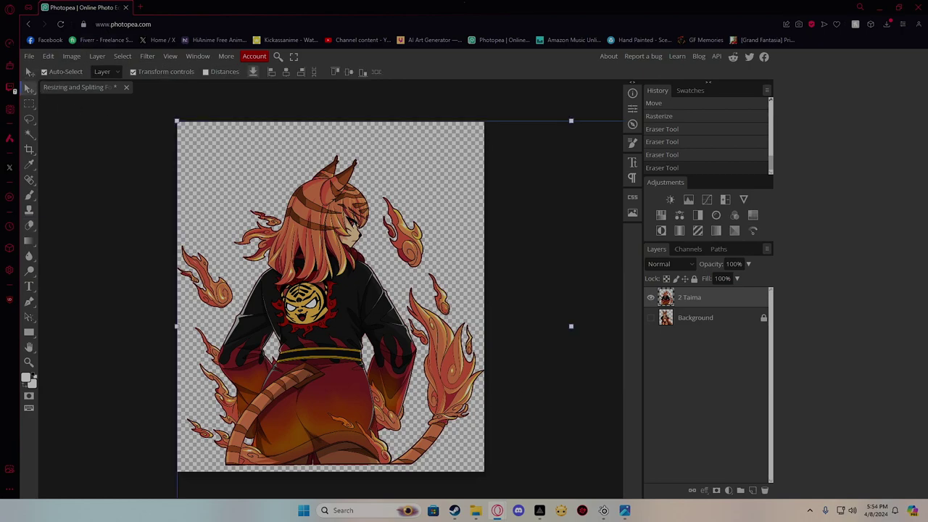
left_click(100, 317)
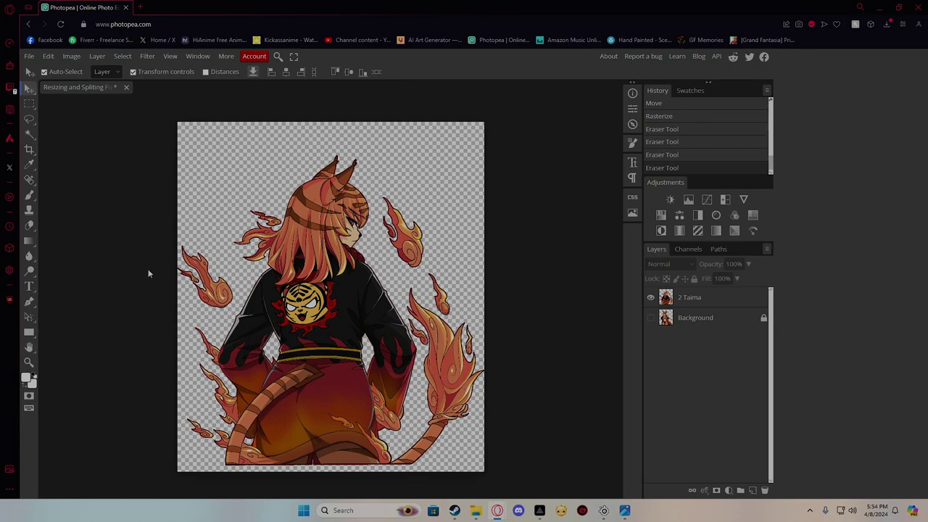
Export the back-view artwork at 100% quality as a PNG under a new file name
left_click(29, 56)
mouse_move(72, 199)
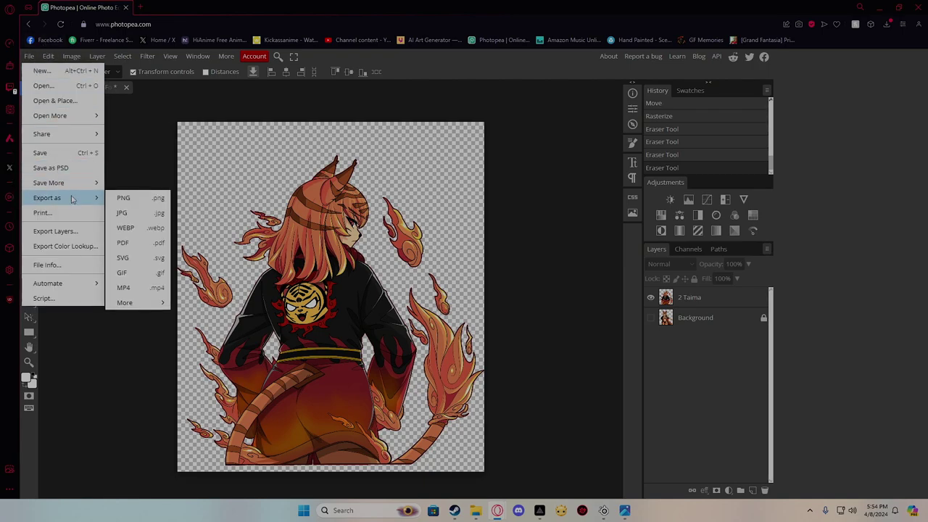
left_click(125, 198)
triple_click(379, 160)
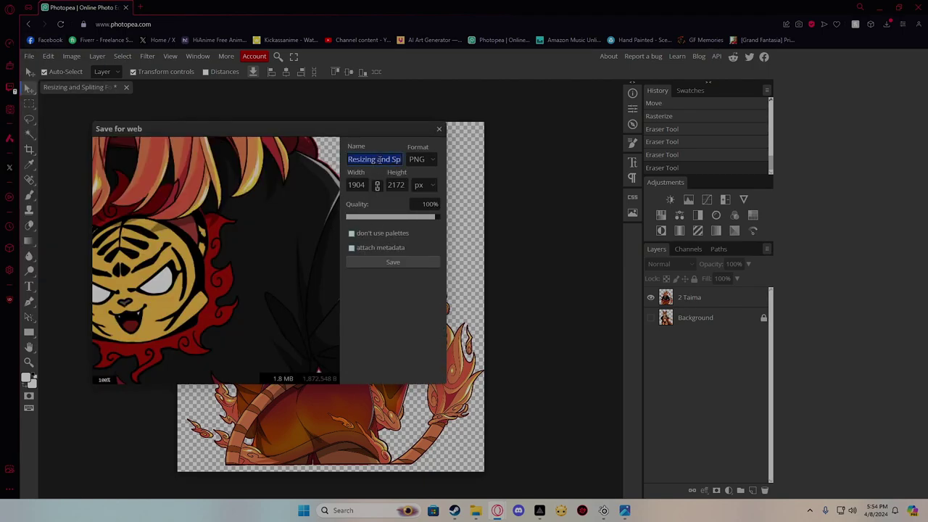
type("la")
left_click(392, 261)
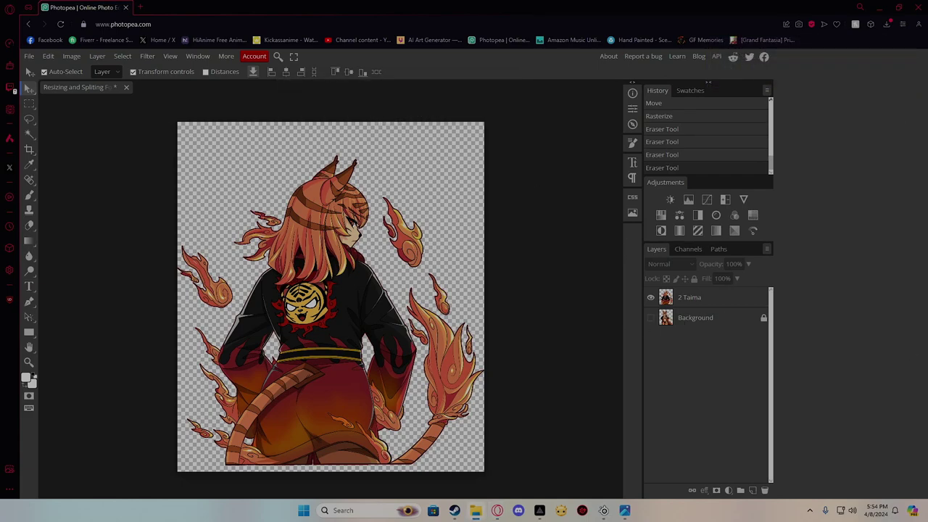
Open the 9 Dark Elf Archmage Encounter image as a new document and hide its Background layer
left_click_drag(922, 254, 143, 84)
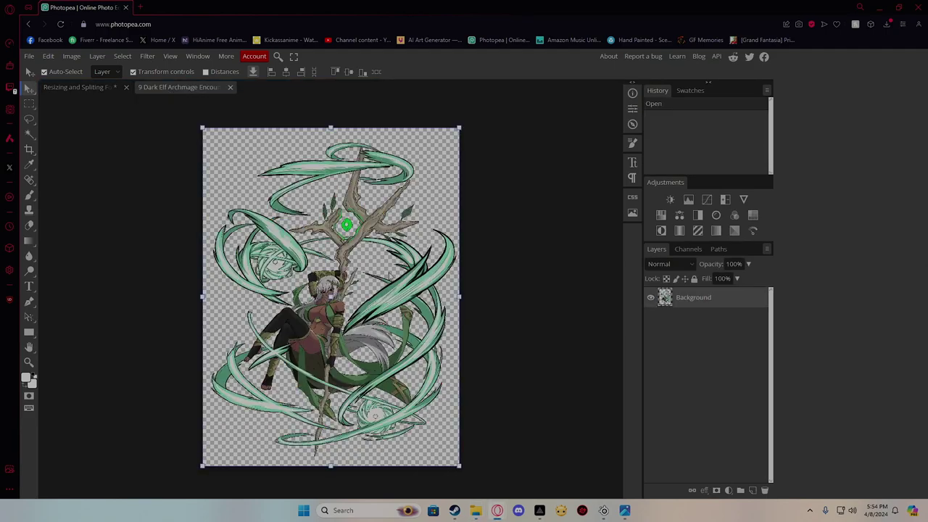
left_click(388, 276)
left_click(409, 276)
key("Delete")
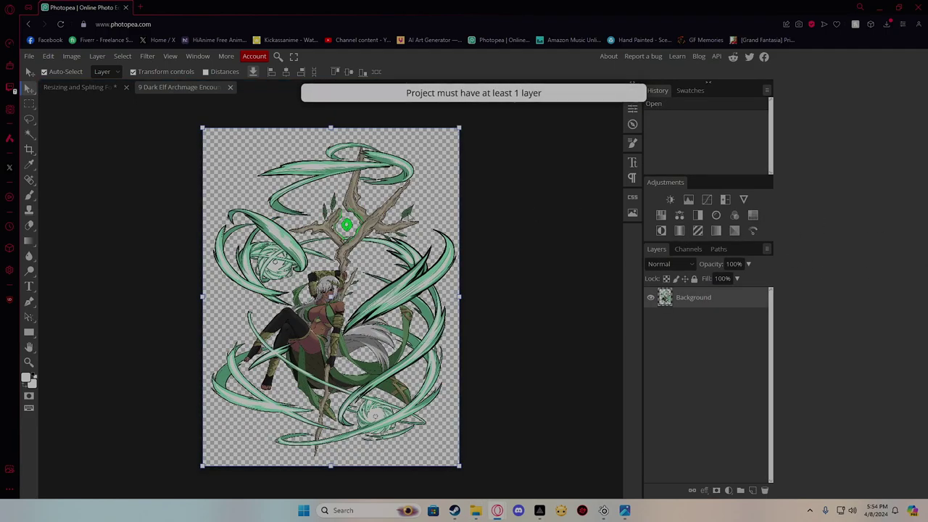
left_click(651, 299)
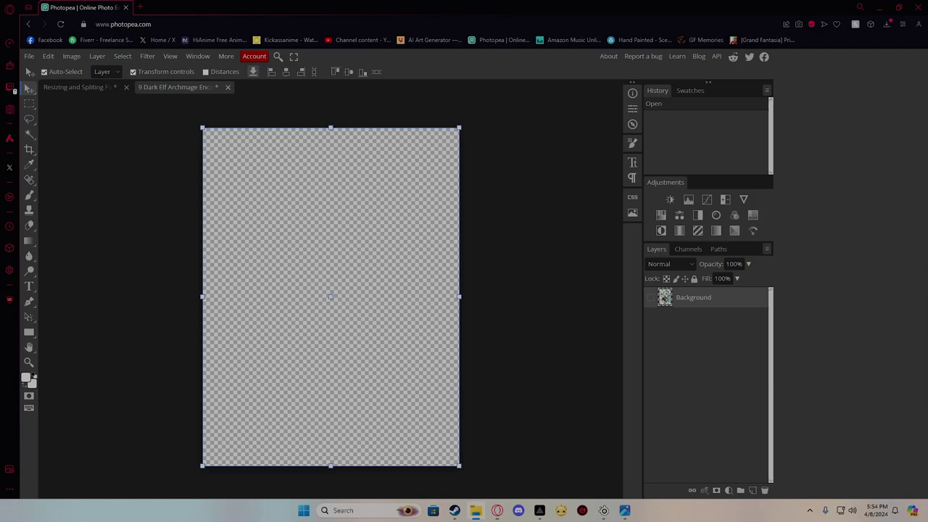
Place the 2 Taima artwork in the document, enlarge it and position its fighting-pose figure on the canvas
left_click_drag(922, 326, 288, 330)
left_click_drag(383, 271, 542, 194)
left_click_drag(465, 236, 395, 235)
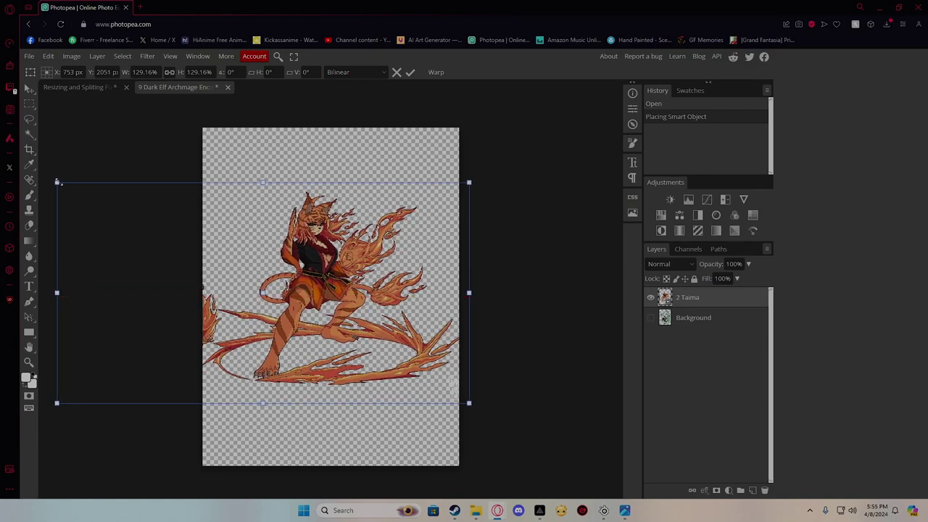
left_click_drag(56, 183, 69, 186)
key("Return")
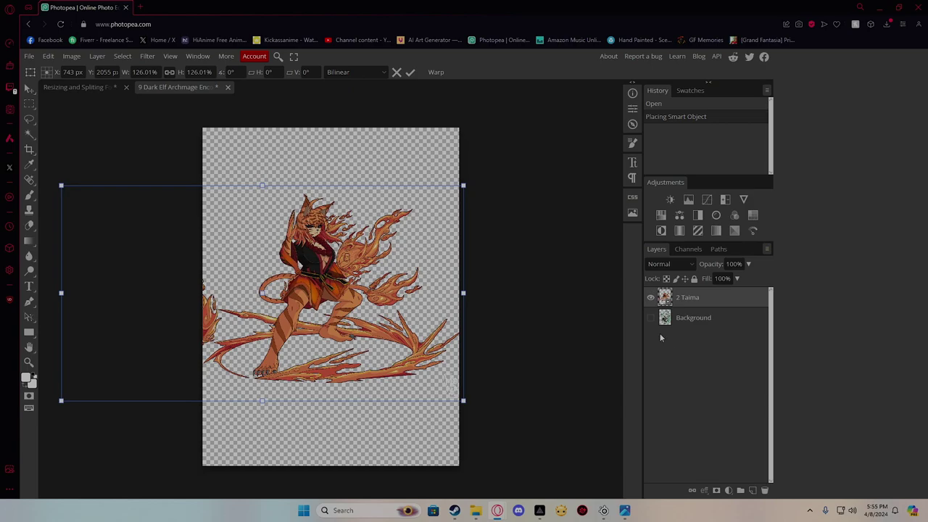
Show the Background layer and compare its character with the 2 Taima figure by toggling the 2 Taima layer
left_click(650, 317)
left_click(650, 298)
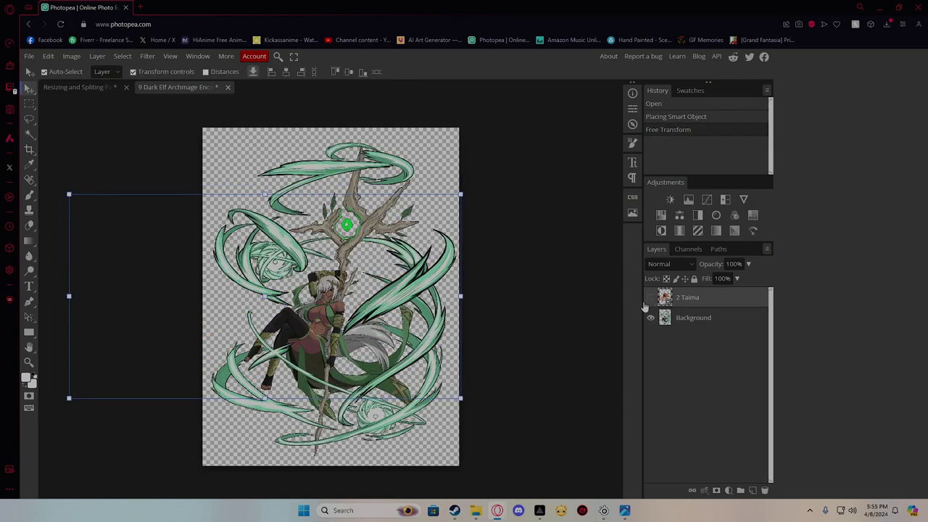
left_click(650, 297)
Rasterize the 2 Taima smart object and erase the detached flame piece at the canvas's left edge
left_click(29, 225)
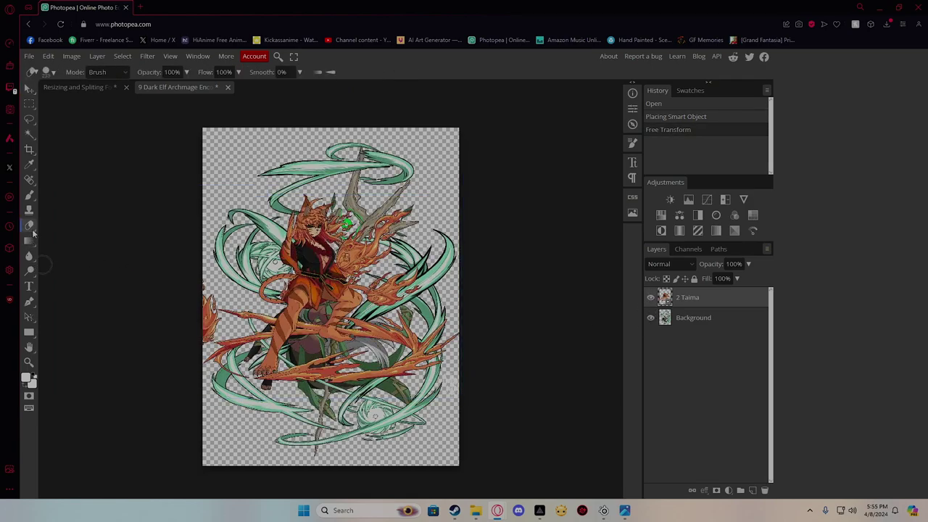
left_click(210, 323)
left_click(358, 122)
mouse_move(198, 334)
left_mouse_down()
mouse_move(208, 323)
mouse_move(205, 287)
left_mouse_up()
left_click(212, 322)
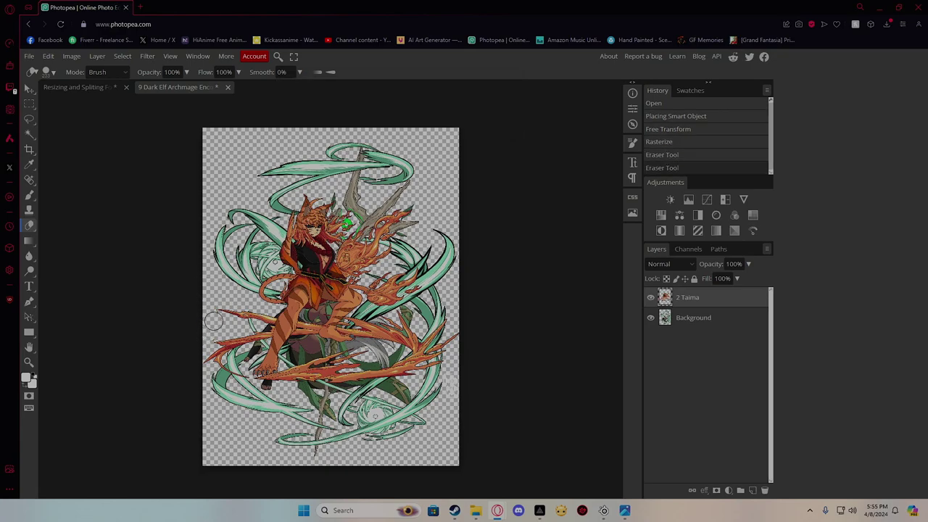
left_click(213, 321)
left_click(213, 320)
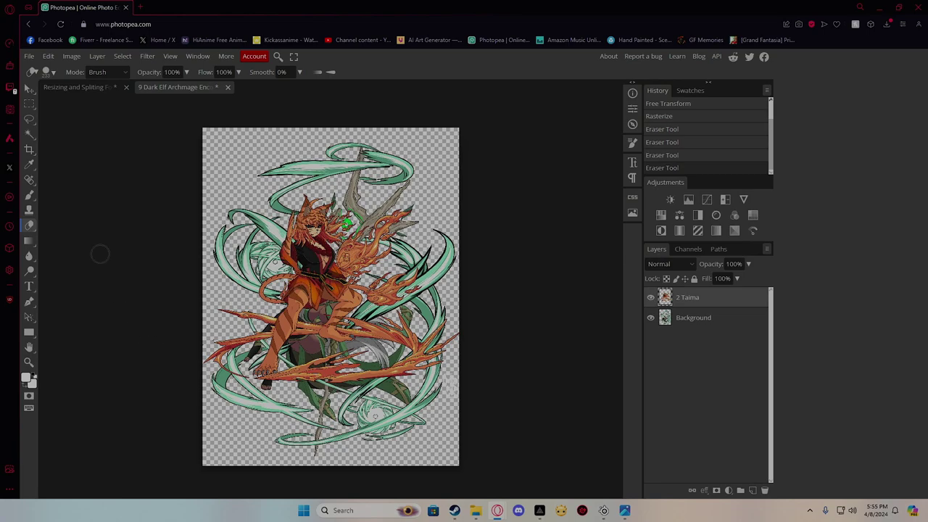
left_click(29, 88)
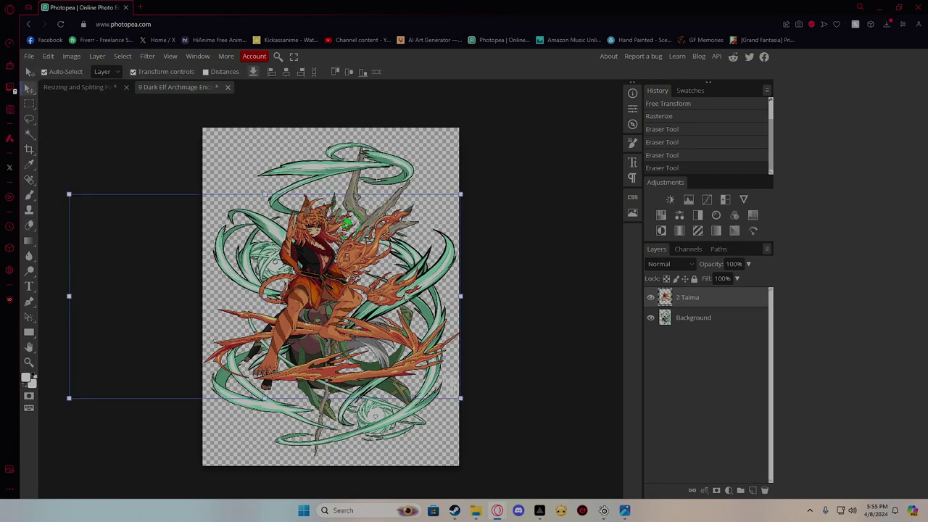
Erase the faint remnants near the canvas's lower right edge and scale the 2 Taima layer to 100.41%
left_click(29, 225)
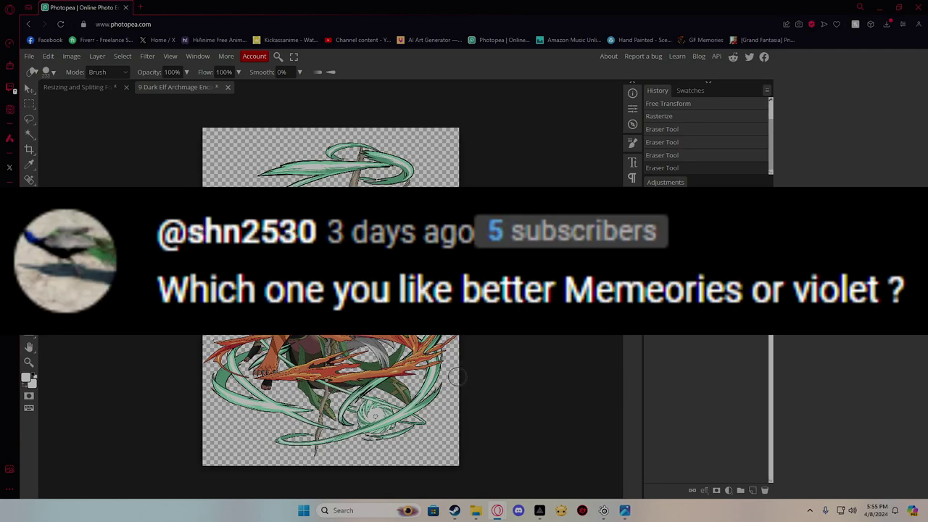
left_click_drag(458, 377, 447, 361)
left_click(30, 89)
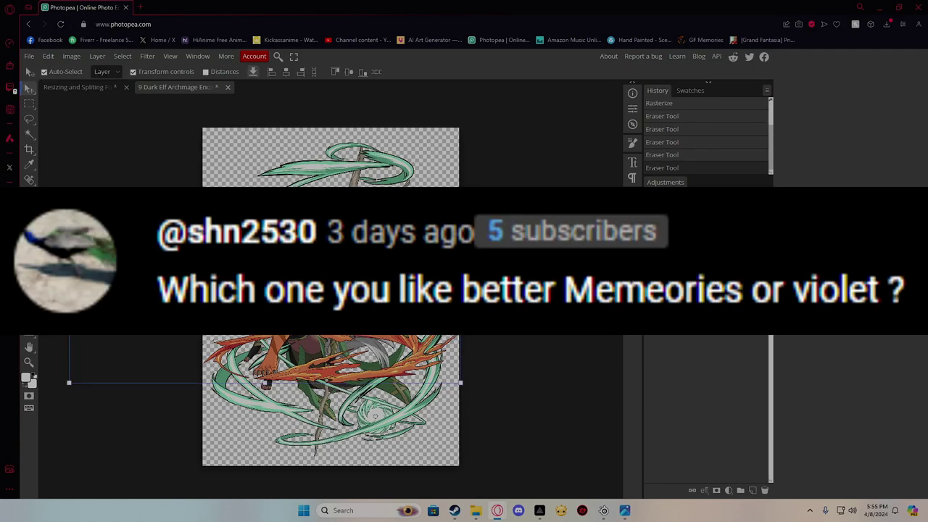
left_click_drag(68, 194, 69, 195)
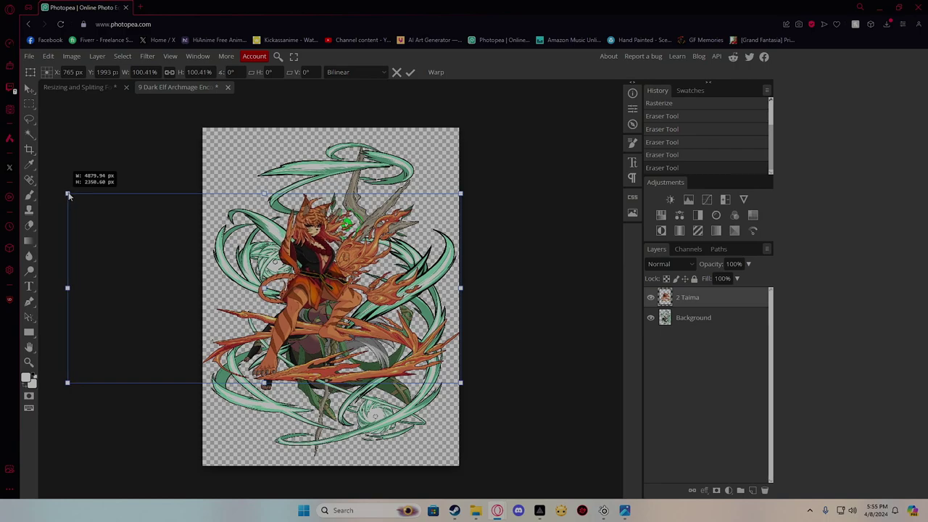
key("Return")
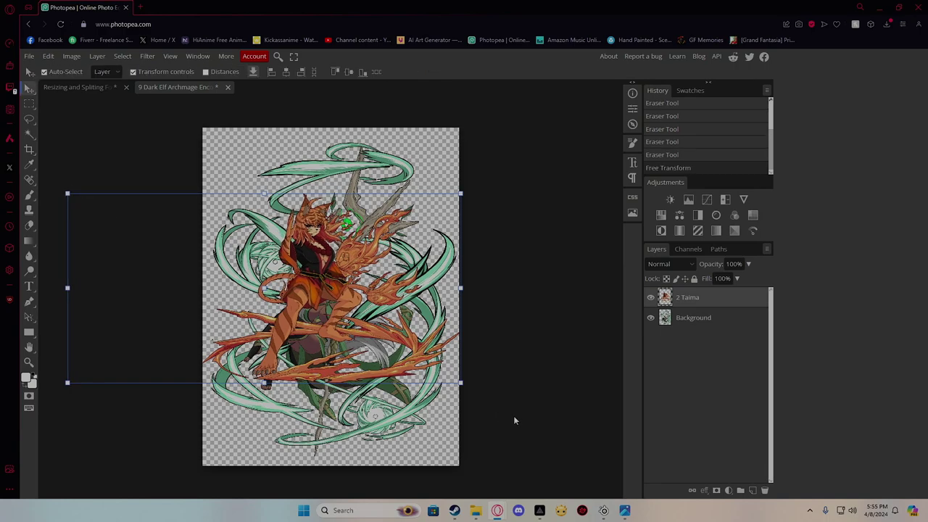
Lock the Background layer, nudge the 2 Taima figure down over the Background character and clear the layer selection
left_click(316, 324)
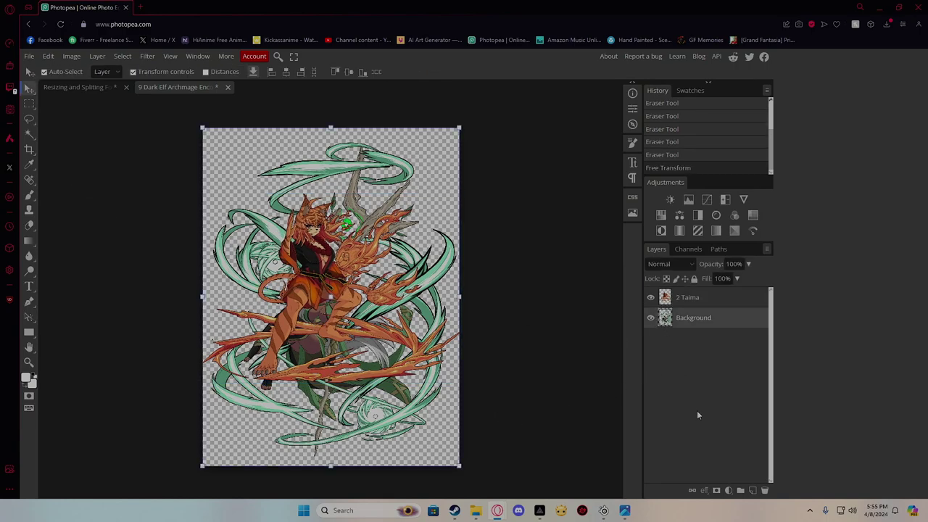
left_click(694, 279)
left_click(665, 299)
key("Down")
key("Down")
key("Down")
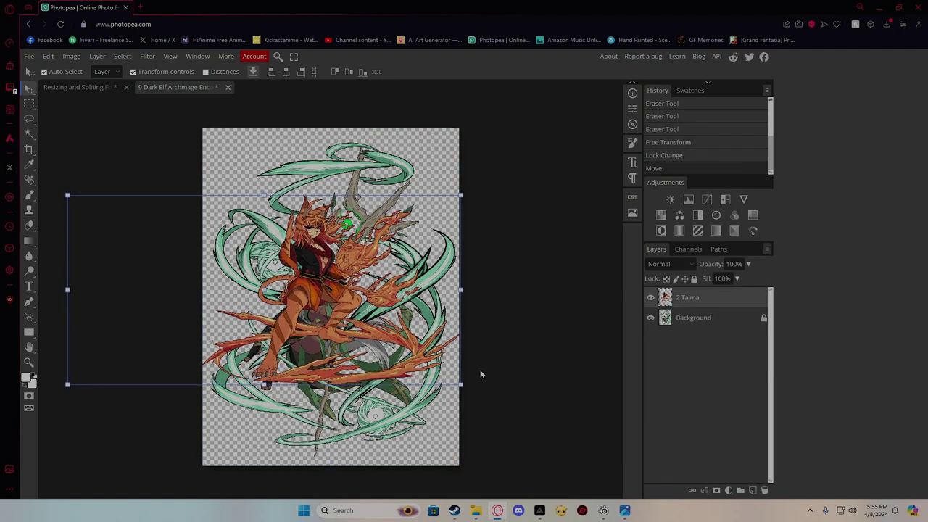
key("Down")
key("Down")
key("Down")
key("Down")
key("Down")
key("Down")
key("Down")
key("Down")
key("Down")
key("Down")
key("Down")
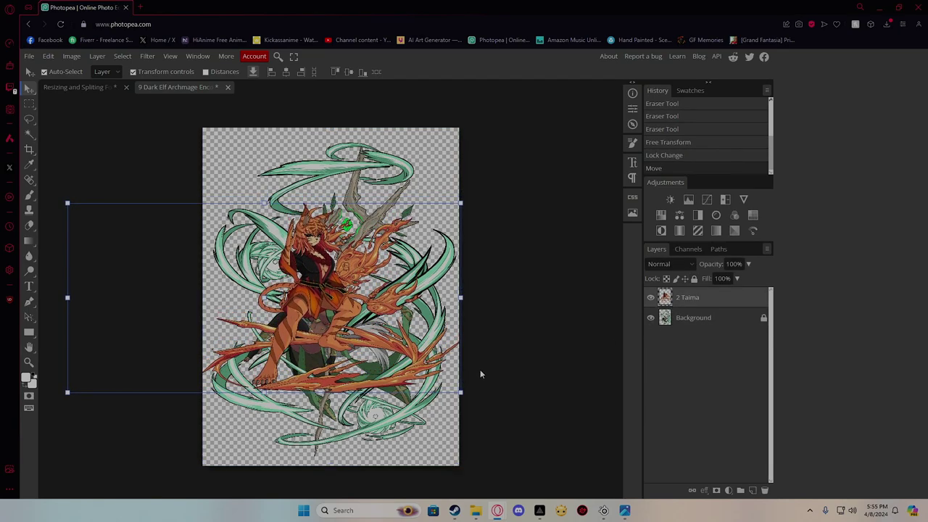
key("Down")
key("Down")
key("Down")
key("Down")
key("Down")
key("Down")
key("Down")
key("Down")
key("Down")
key("Down")
key("Down")
key("Down")
key("Down")
key("Down")
key("Down")
key("Down")
key("Down")
key("Down")
key("Down")
key("Down")
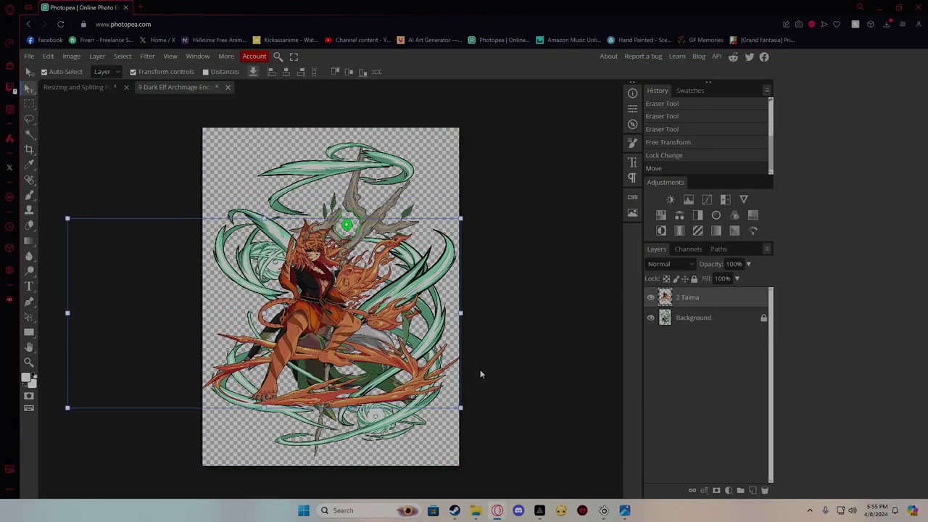
key("Down")
key("Down")
key("Down")
key("Down")
key("Down")
key("Down")
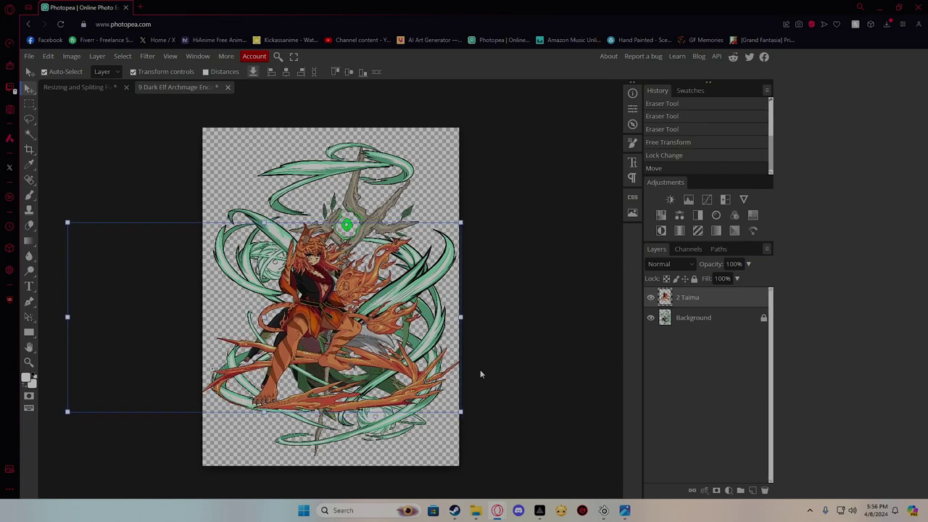
key("Down")
key("Down")
key("Down")
key("Down")
key("Down")
key("Down")
key("Down")
key("Down")
key("Down")
key("Down")
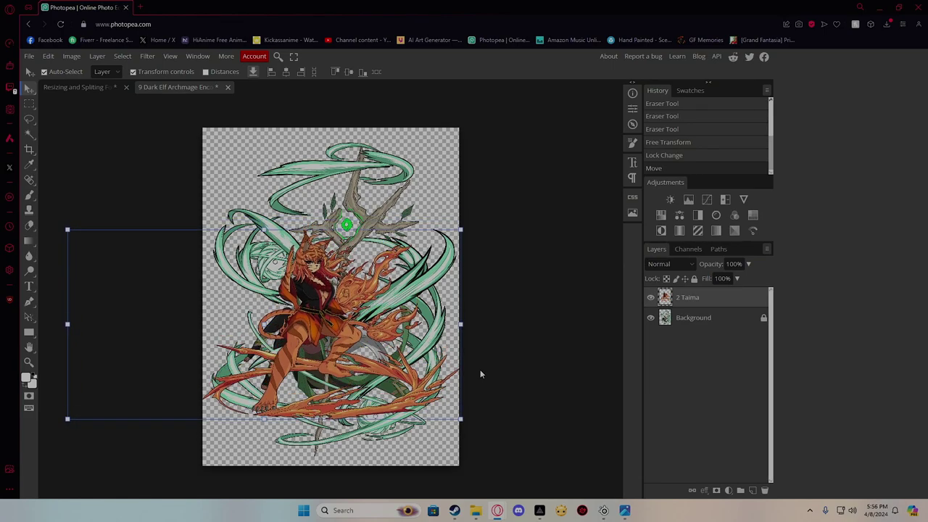
key("Down")
key("Down")
key("Down")
key("Down")
key("Down")
key("Down")
key("Down")
key("Down")
key("Down")
key("Down")
key("Down")
key("Down")
key("Down")
key("Down")
key("Down")
key("Down")
key("Down")
key("Down")
key("Down")
key("Down")
key("Up")
key("Up")
key("Up")
key("Up")
key("Up")
key("Up")
key("Up")
key("Up")
key("Up")
key("Up")
key("Up")
key("Up")
key("Up")
key("Up")
key("Up")
key("Up")
key("Up")
key("Up")
key("Up")
key("Up")
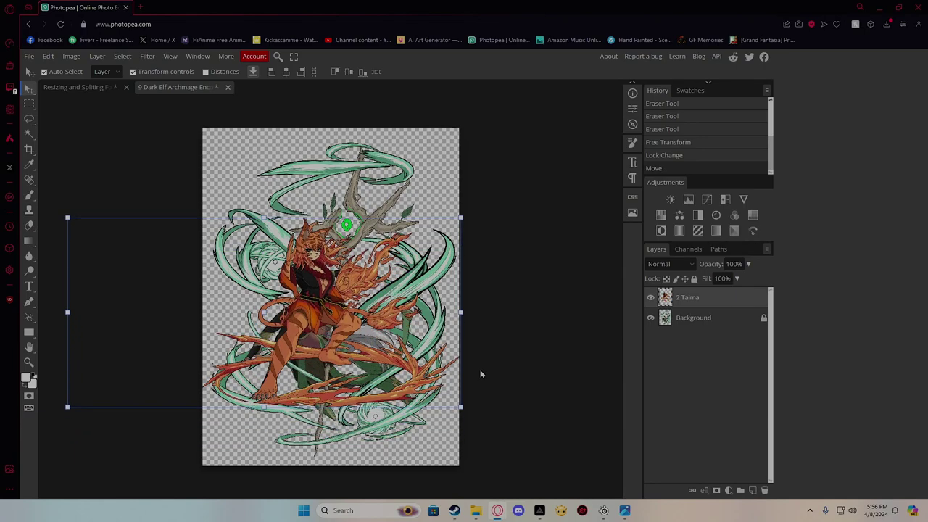
key("Up")
key("Up")
key("Up")
key("Down")
key("Down")
key("Down")
left_click(480, 368)
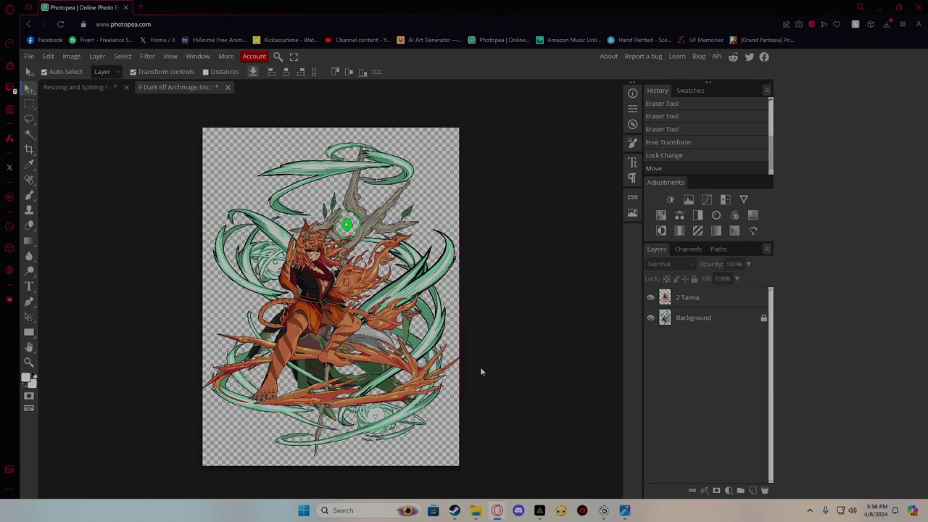
Hide the Background layer and save the document as a PSD whose name starts with "Encounter Image Resizing and S"
left_click(650, 317)
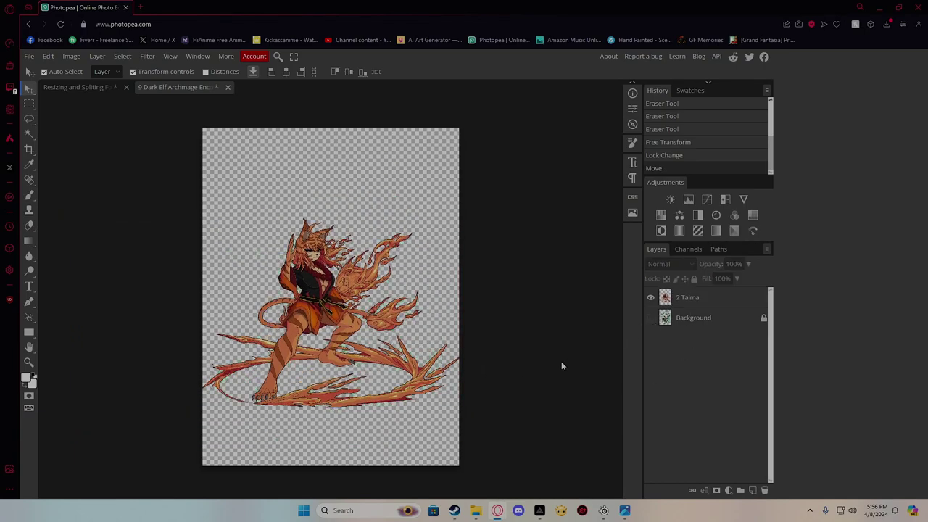
key("ctrl+s")
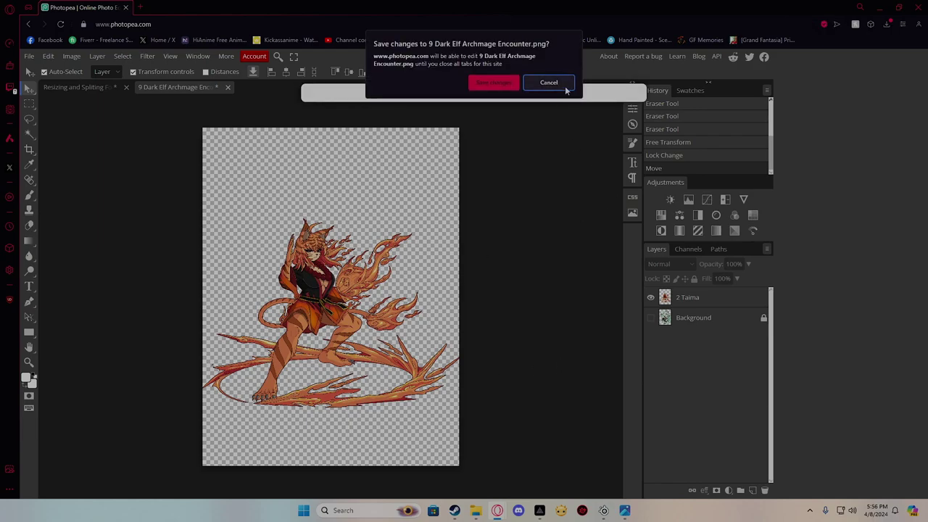
left_click(548, 82)
left_click(31, 58)
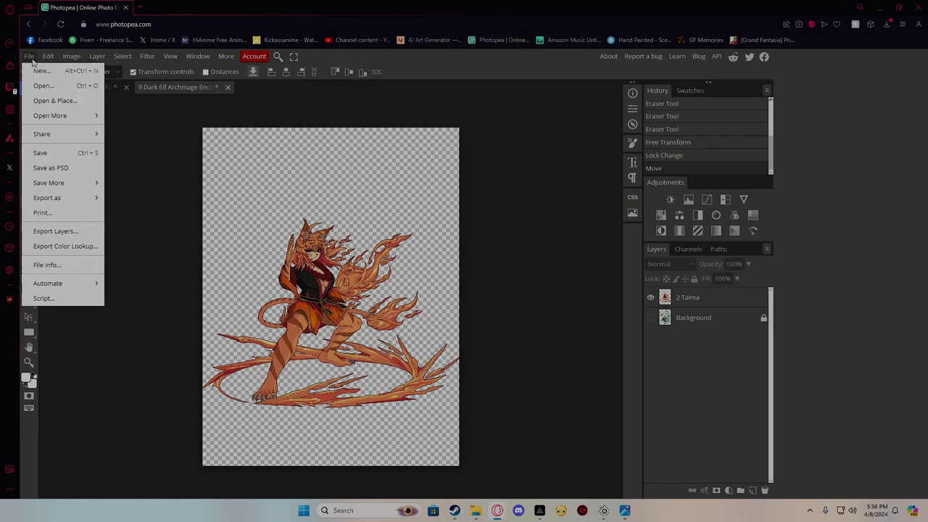
left_click(45, 168)
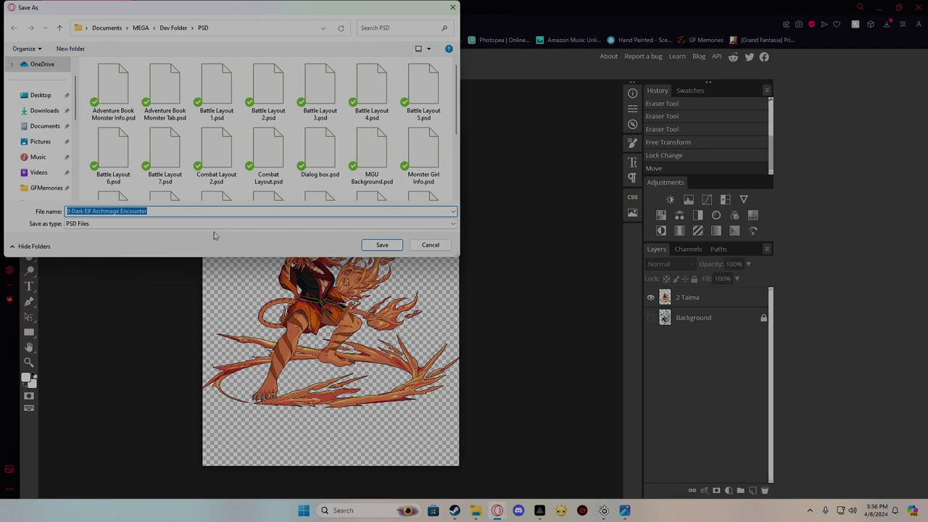
type("Encounter Image Resizing and S")
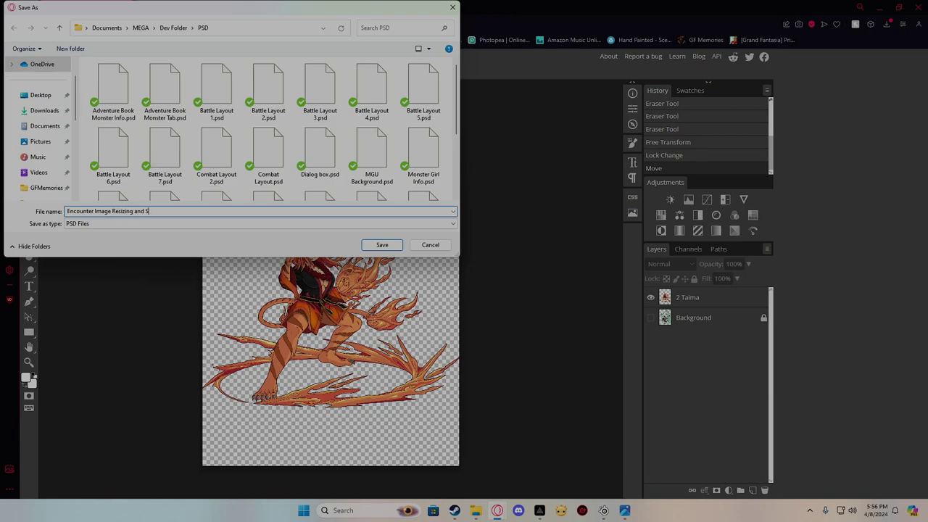
key("Return")
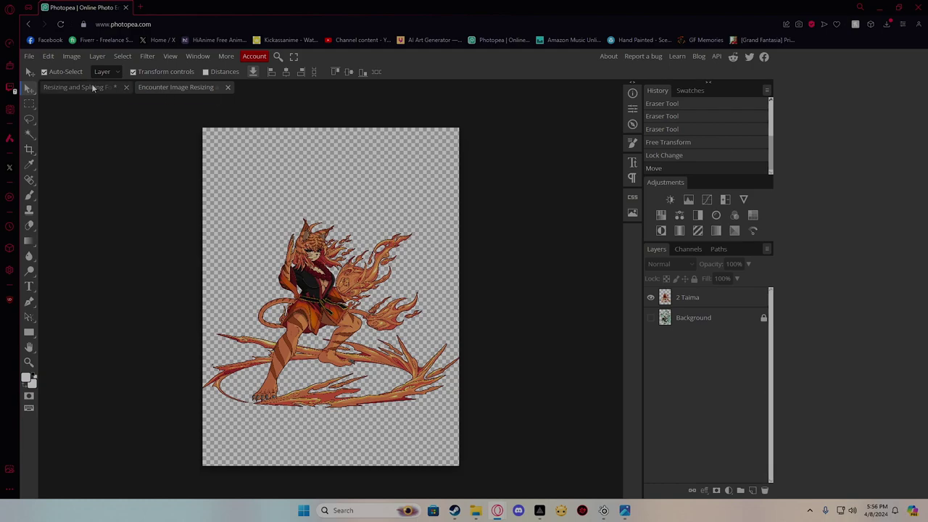
Save the changes in the Resizing and Spliting document
left_click(78, 88)
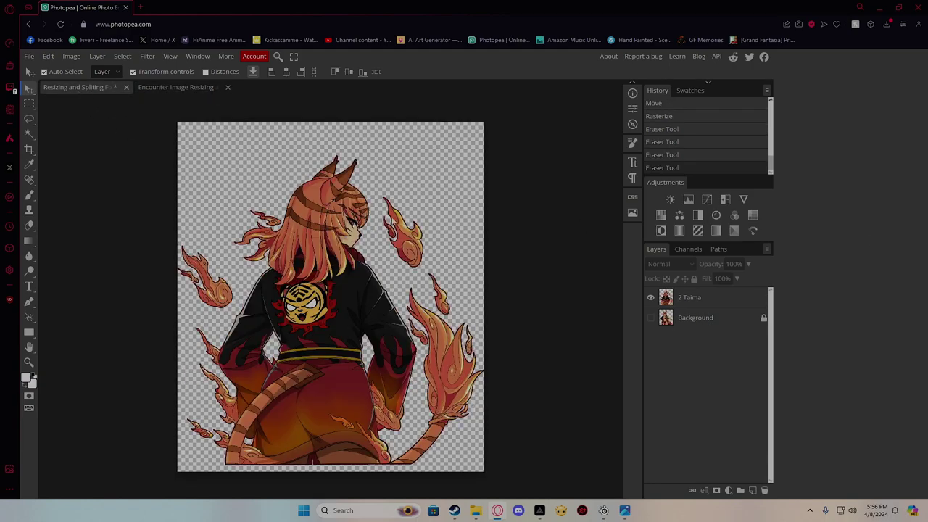
key("ctrl+s")
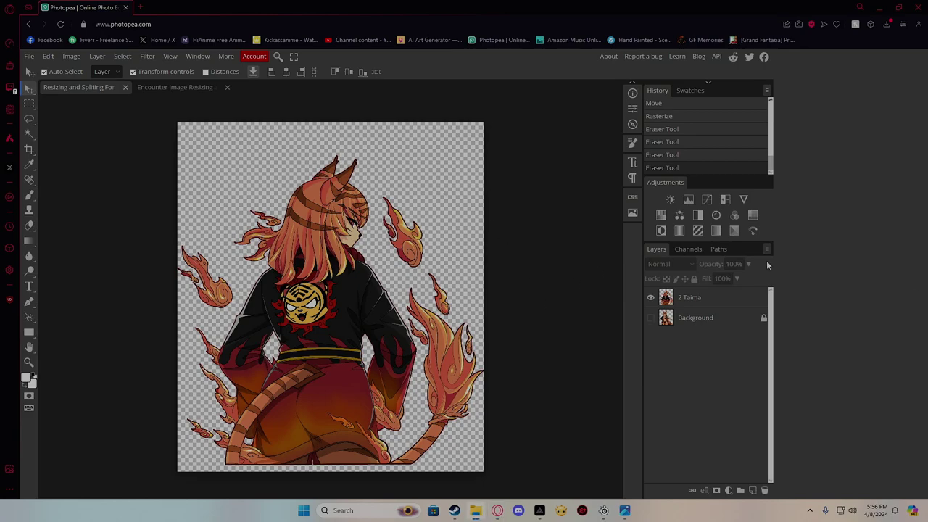
Export the Encounter Image Resizing document as a PNG named "Taima Encounter" and dismiss the notice
left_click(186, 86)
left_click(29, 55)
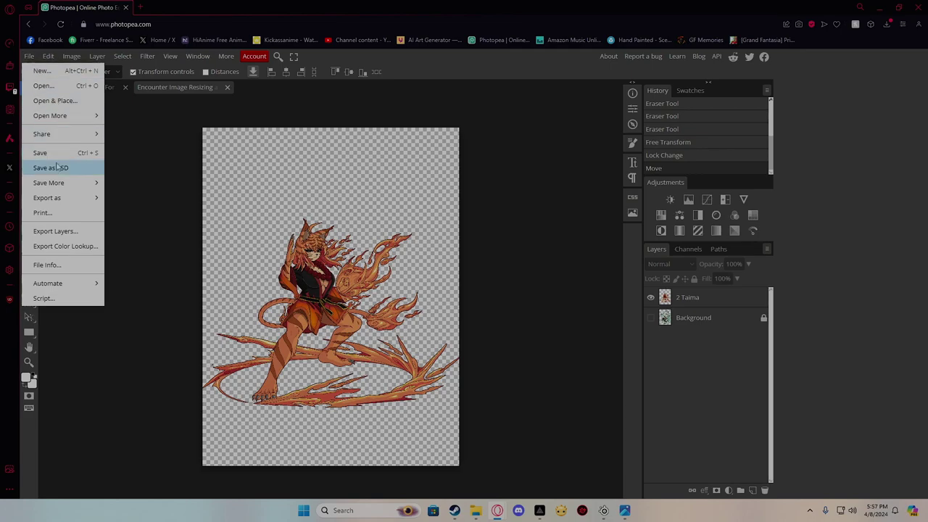
mouse_move(87, 197)
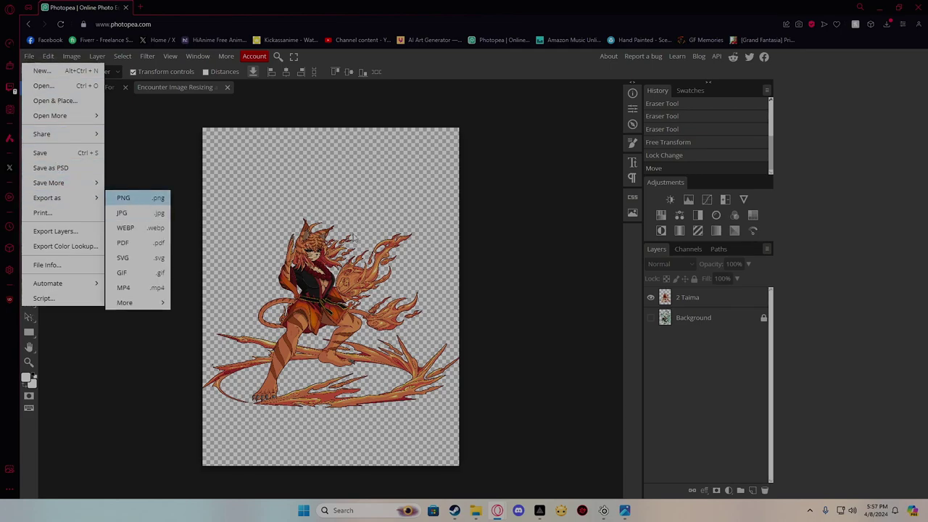
left_click(149, 198)
left_click_drag(385, 159, 268, 157)
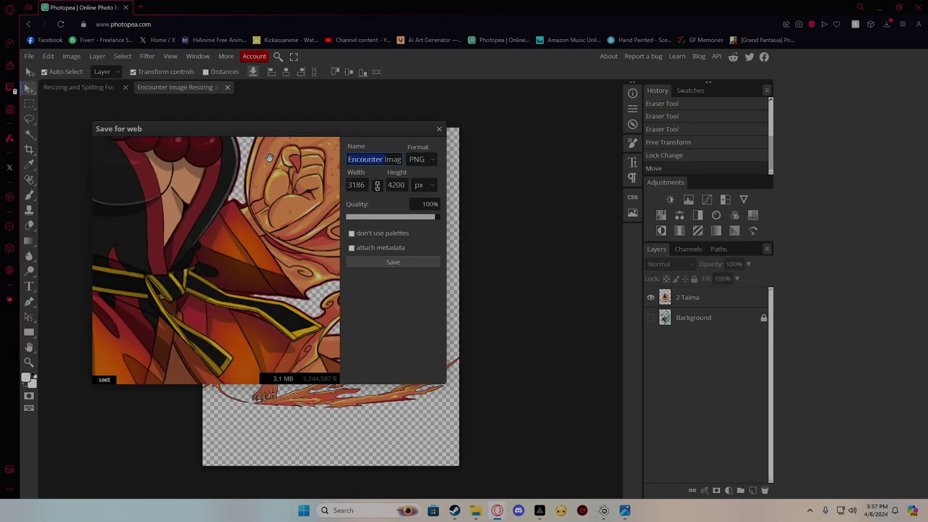
key("Left")
key("Left")
type("Taima")
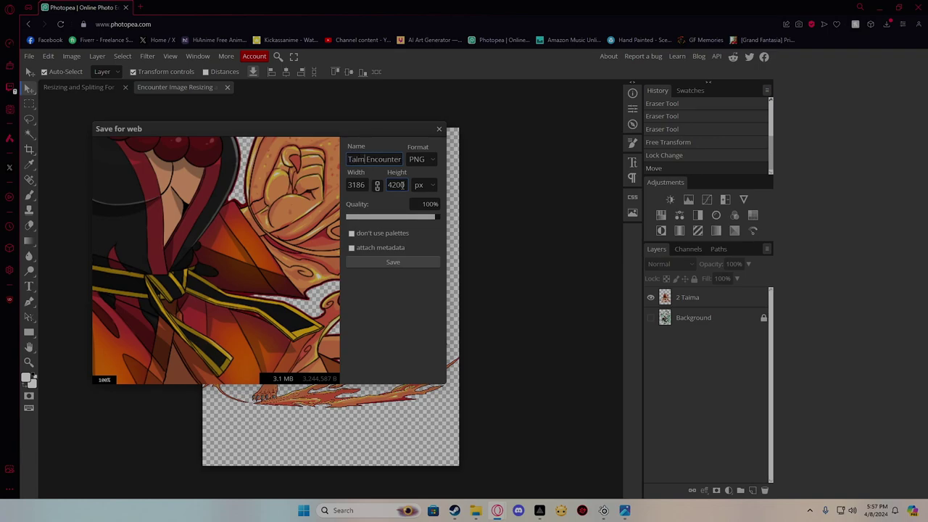
key("Right")
key("Right")
key("Right")
key("Right")
key("Right")
key("Right")
key("Right")
key("Right")
key("Right")
key("Right")
key("Right")
key("Right")
key("Right")
key("Right")
key("Right")
key("Right")
key("Right")
key("Right")
key("Right")
key("Right")
key("Right")
key("Right")
key("Right")
key("Right")
key("Right")
key("Right")
key("Right")
key("Right")
key("Right")
key("Right")
key("Right")
key("Right")
key("Right")
key("Right")
key("Right")
key("BackSpace")
key("BackSpace")
key("BackSpace")
key("BackSpace")
key("BackSpace")
key("BackSpace")
key("BackSpace")
key("BackSpace")
key("BackSpace")
key("BackSpace")
key("BackSpace")
key("BackSpace")
key("BackSpace")
key("BackSpace")
key("BackSpace")
key("BackSpace")
key("BackSpace")
key("BackSpace")
key("BackSpace")
key("BackSpace")
left_click(392, 262)
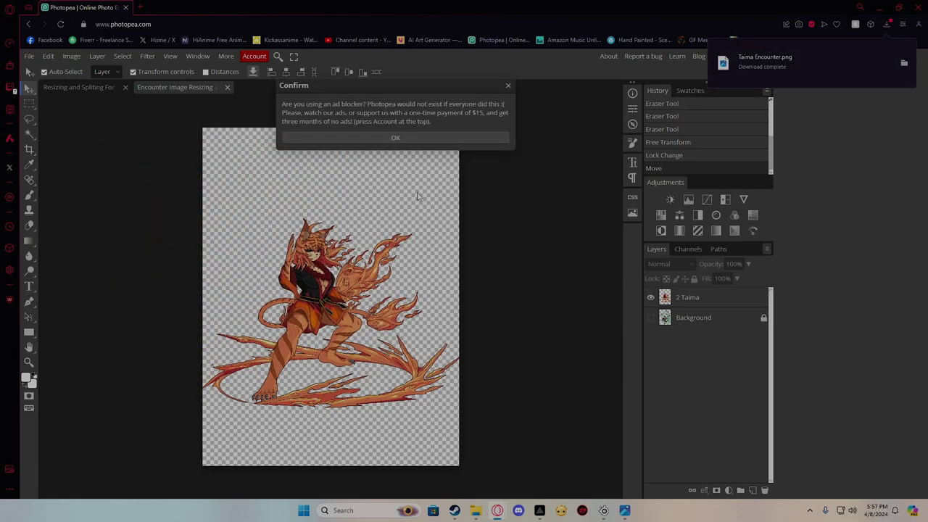
left_click(392, 138)
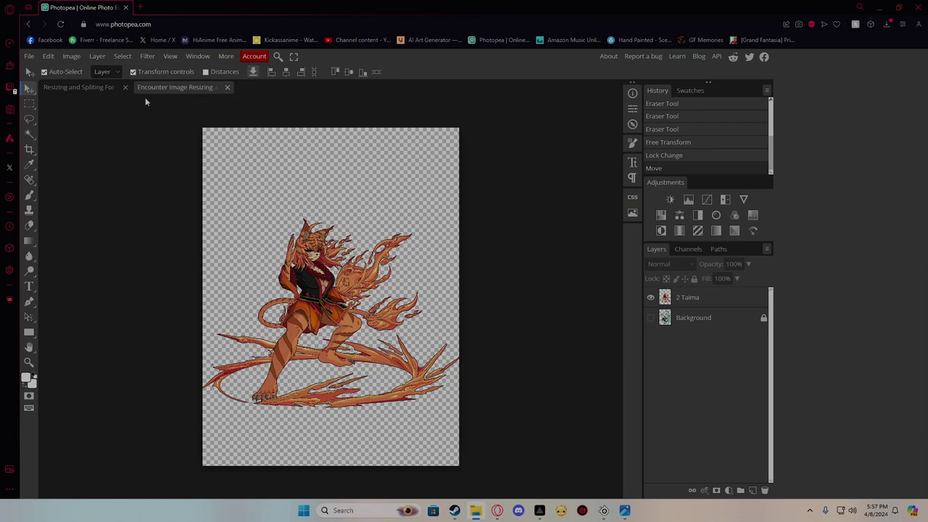
Delete the 2 Taima layer from both the Resizing and Spliting document and the Encounter Image Resizing document
left_click(109, 87)
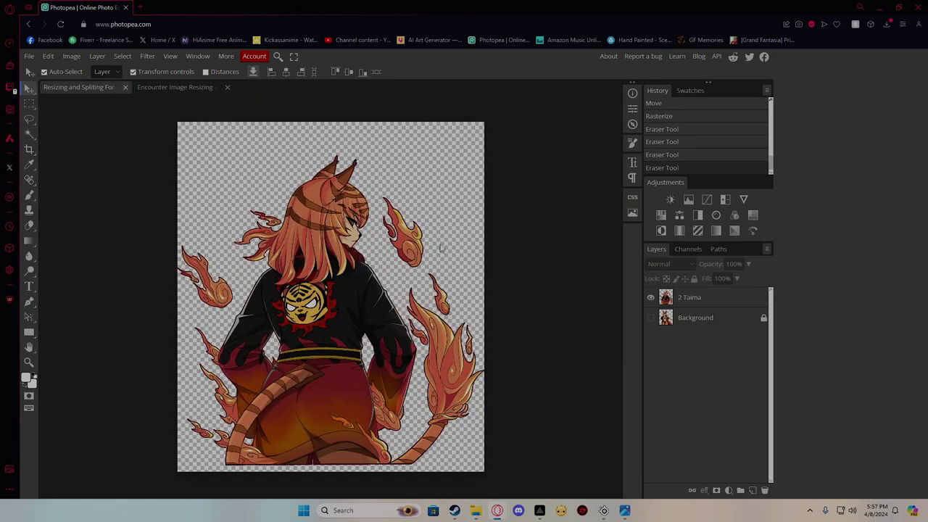
left_click(673, 305)
key("Delete")
left_click(175, 87)
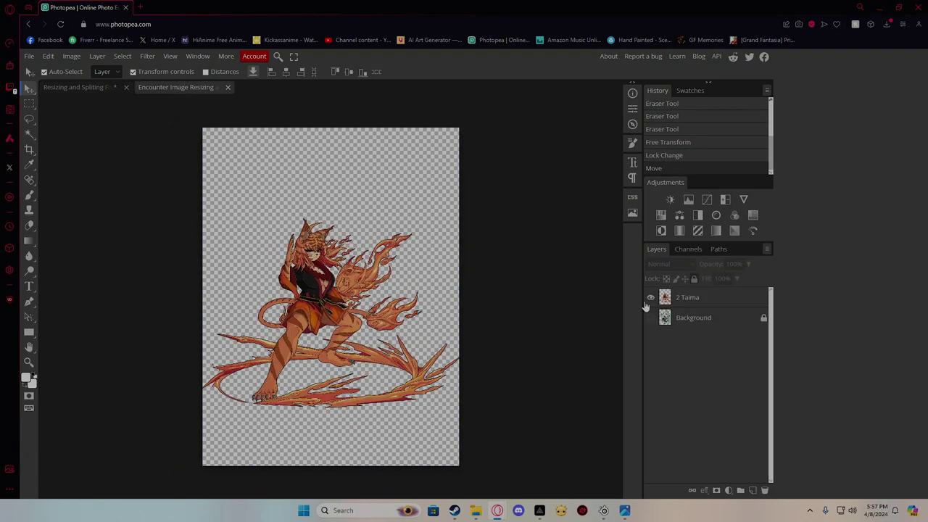
left_click(679, 299)
key("Delete")
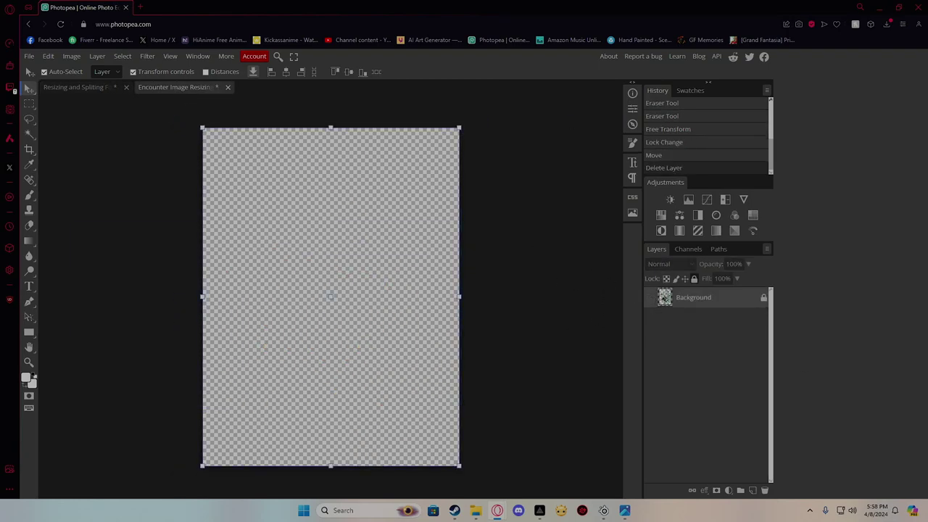
Place the 5 Slime Knight artwork in the Encounter document, scaled to 141.94% with its kneeling figure on the canvas
left_click_drag(925, 323, 297, 280)
left_click_drag(400, 263, 339, 284)
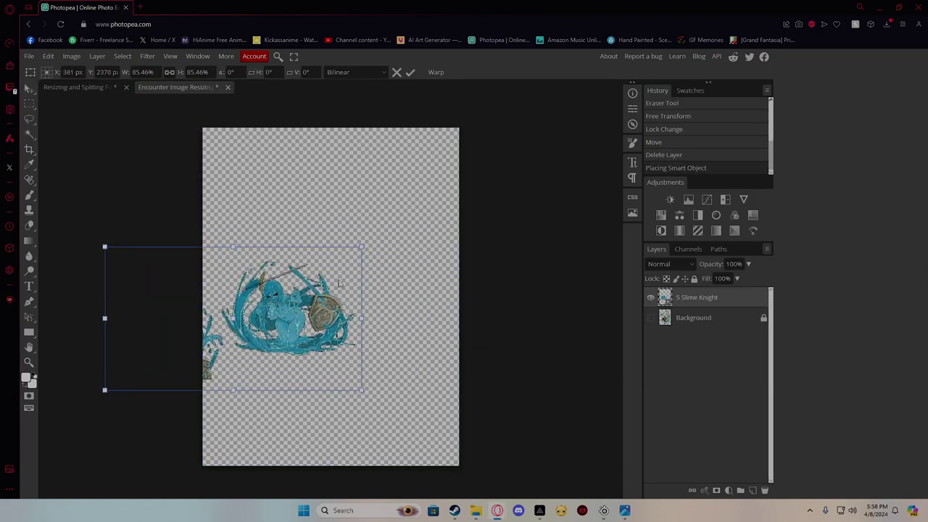
left_click_drag(360, 247, 543, 172)
left_click_drag(453, 247, 382, 263)
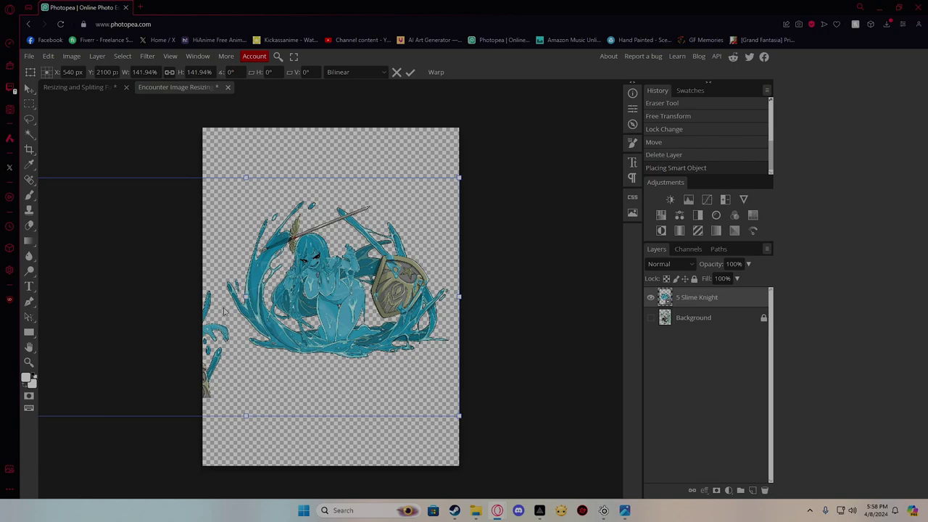
Scale the Slime Knight artwork to 154.87%, centre it vertically and nudge it horizontally to X 387 px
scroll(210, 310, "down", 1)
left_click_drag(58, 197, 29, 178)
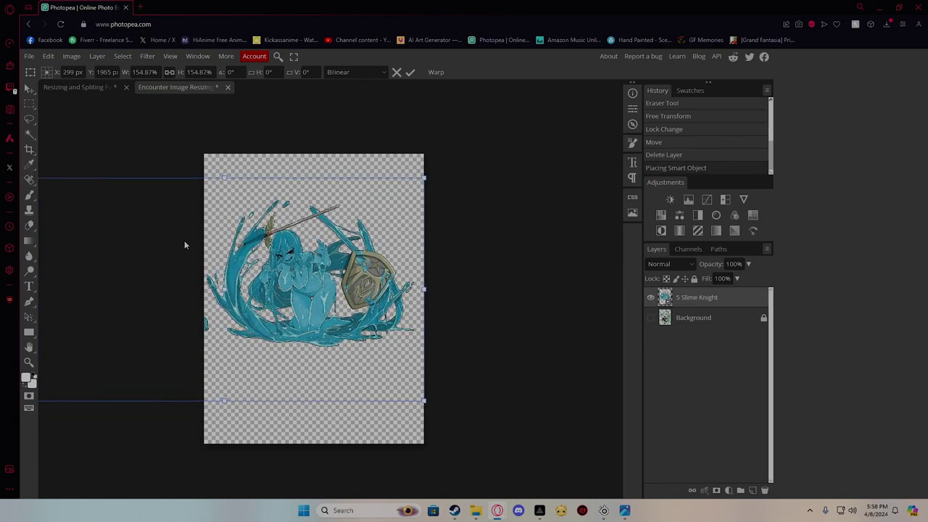
mouse_move(387, 288)
left_mouse_down()
mouse_move(387, 276)
mouse_move(387, 298)
left_mouse_up()
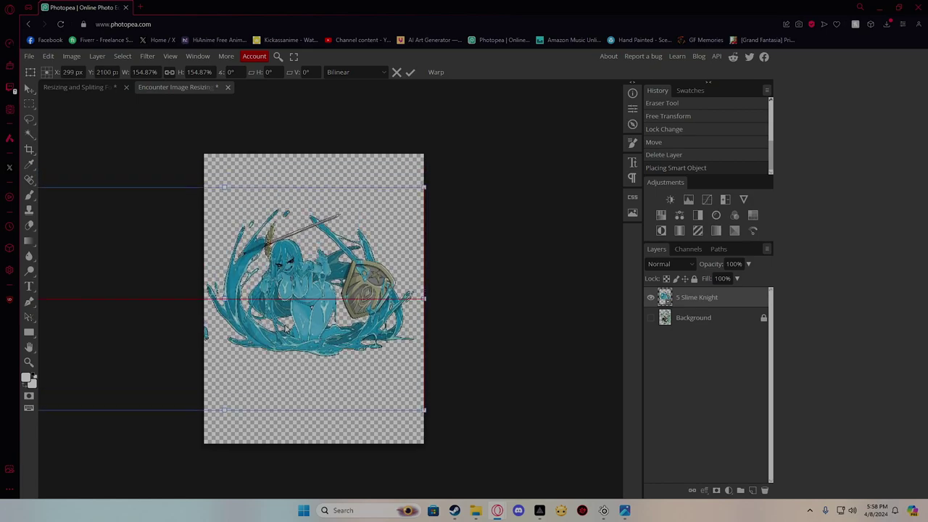
key("Right")
key("Right")
key("Right")
key("Right")
key("Right")
key("Right")
key("Right")
key("Right")
key("Right")
key("Right")
key("Right")
key("Right")
key("Right")
key("Right")
key("Right")
key("Right")
key("Right")
key("Right")
key("Right")
key("Right")
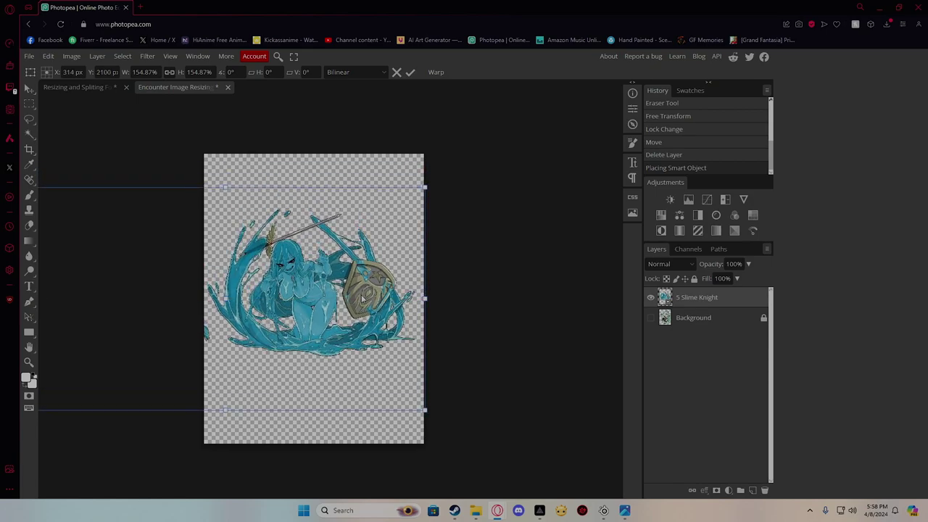
key("shift+Right")
key("shift+Right")
key("shift+Right")
key("shift+Right")
key("shift+Right")
key("shift+Right")
key("shift+Right")
key("shift+Right")
key("shift+Right")
key("shift+Right")
key("shift+Right")
key("shift+Right")
key("shift+Left")
key("shift+Left")
key("shift+Left")
key("shift+Left")
key("shift+Left")
key("shift+Left")
key("shift+Left")
key("shift+Left")
key("shift+Left")
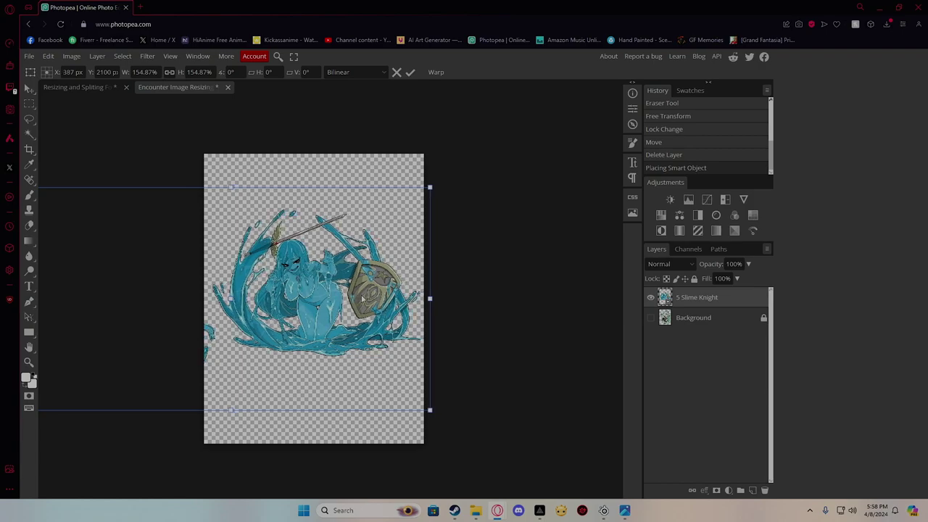
Scale the Slime Knight artwork to 164.43%, shift it to X 289 px and apply the transform
scroll(362, 298, "down", 1)
left_click_drag(77, 203, 62, 190)
key("shift+Right")
key("shift+Right")
key("shift+Right")
key("shift+Right")
key("shift+Right")
key("shift+Right")
key("shift+Right")
key("shift+Right")
key("shift+Right")
key("shift+Right")
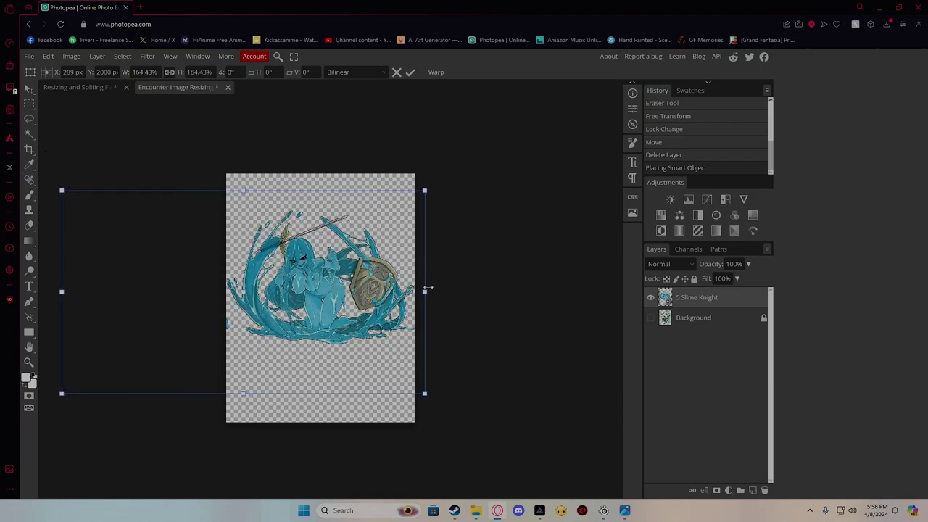
key("Return")
Rasterize the 5 Slime Knight layer, erase the stray remnant at the canvas's left edge and clear the layer selection
scroll(442, 283, "up", 2)
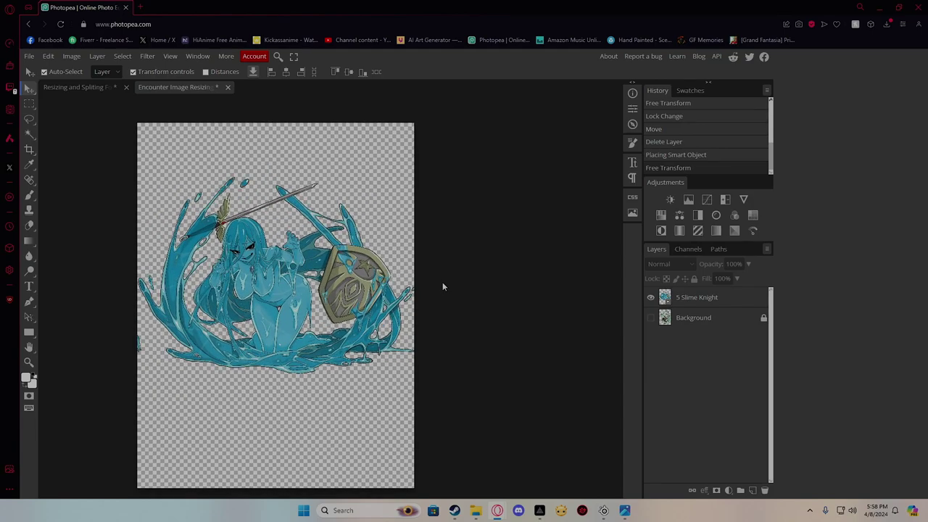
left_click(29, 226)
left_click(138, 339)
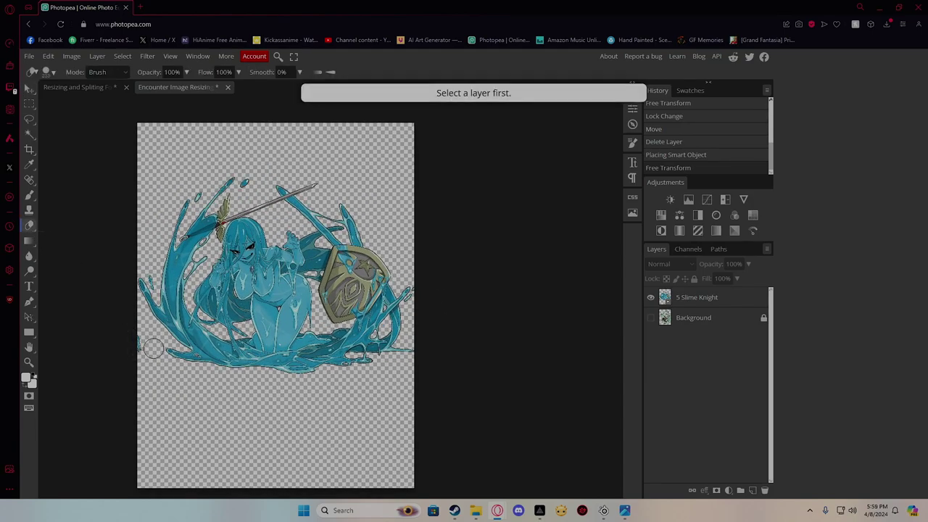
left_click(697, 303)
left_click(147, 353)
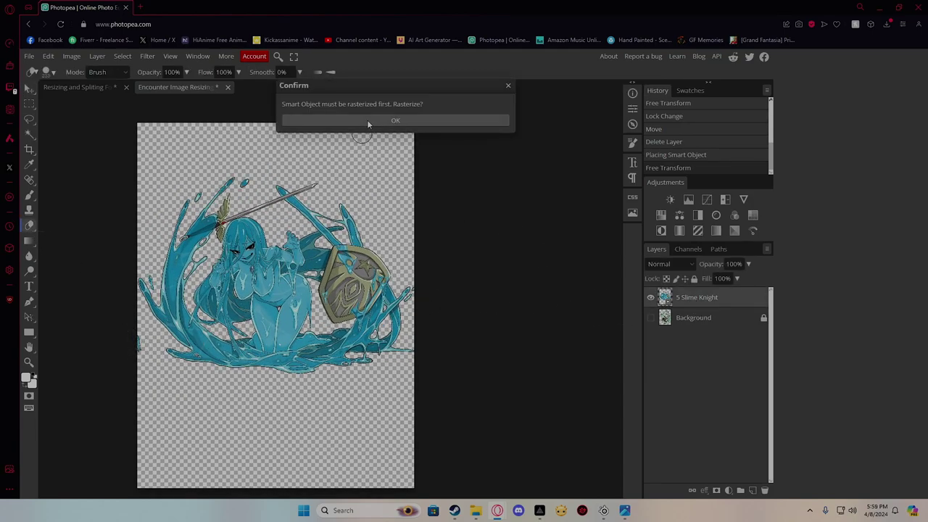
left_click(369, 120)
left_click(131, 341)
left_click(29, 87)
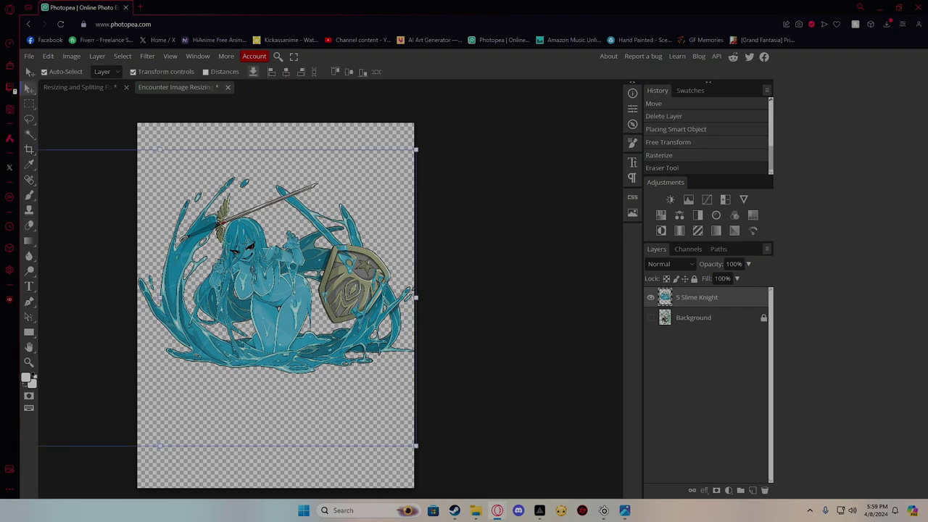
left_click(448, 163)
Export the Slime Knight figure as a PNG with a name starting with "Slime Knight En"
left_click(29, 55)
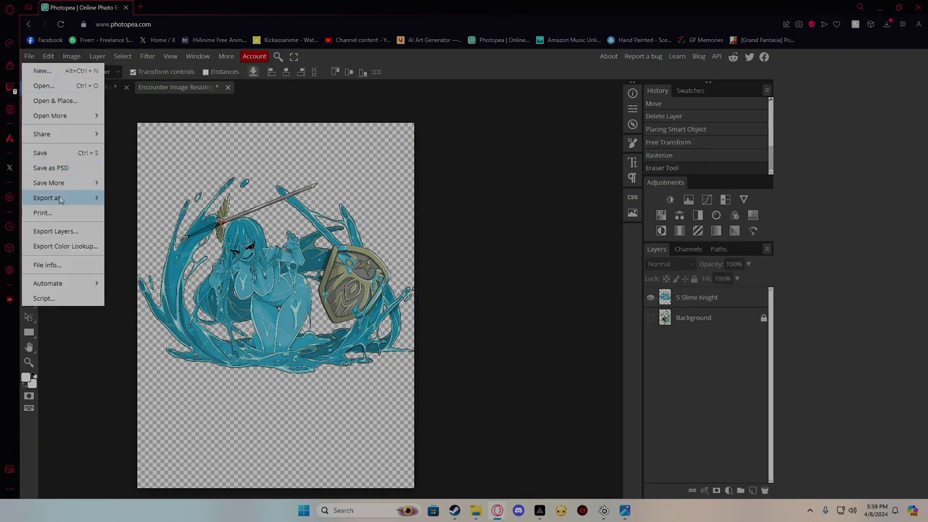
mouse_move(66, 197)
left_click(123, 197)
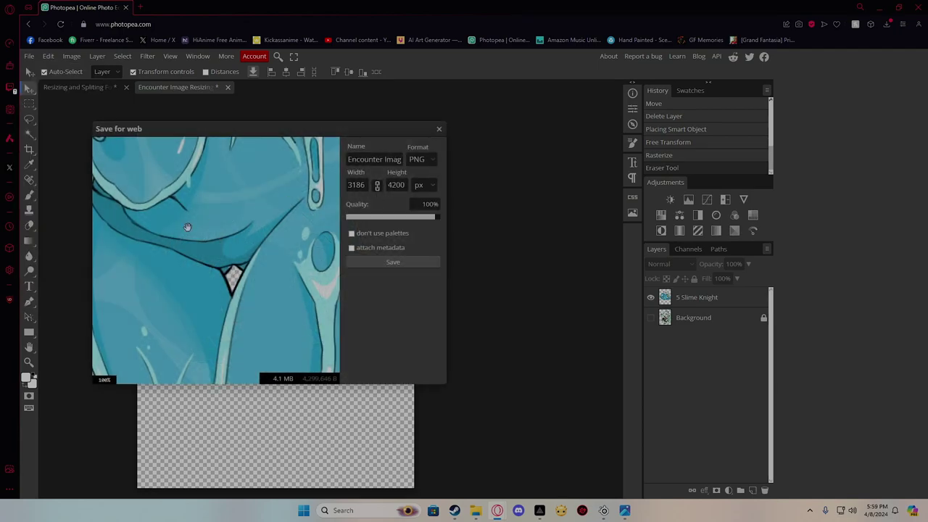
double_click(350, 157)
left_click_drag(384, 159, 445, 189)
key("BackSpace")
type("Slime Knight En")
left_click(403, 263)
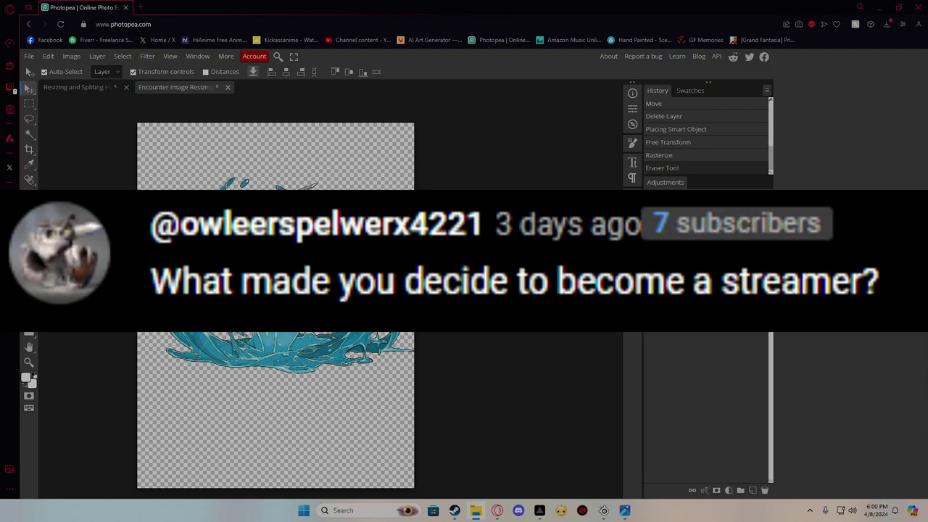
Keep the Encounter document open and save its unsaved changes
left_click(227, 87)
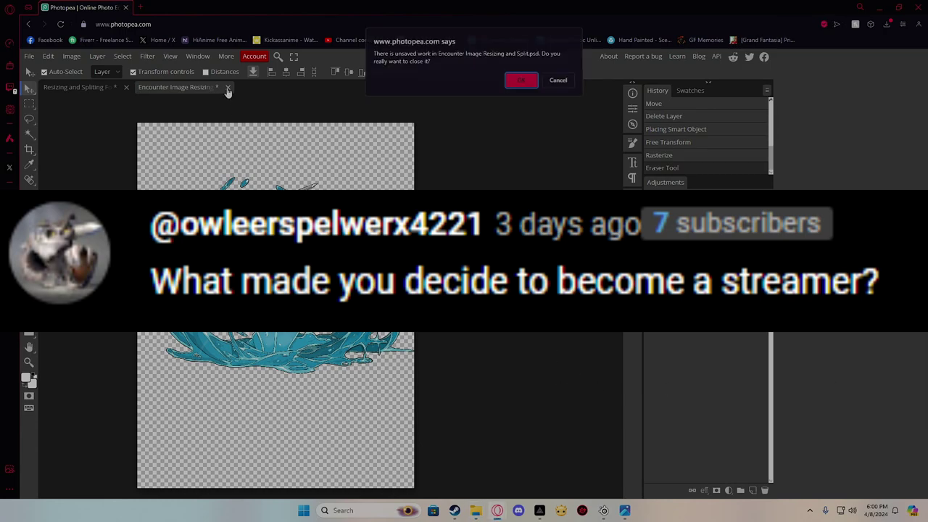
left_click(559, 84)
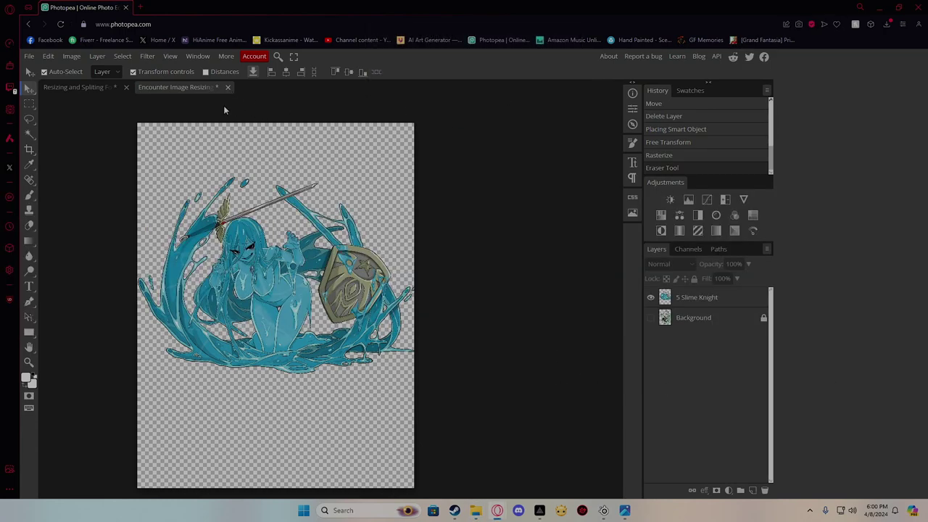
key("s")
key("ctrl+s")
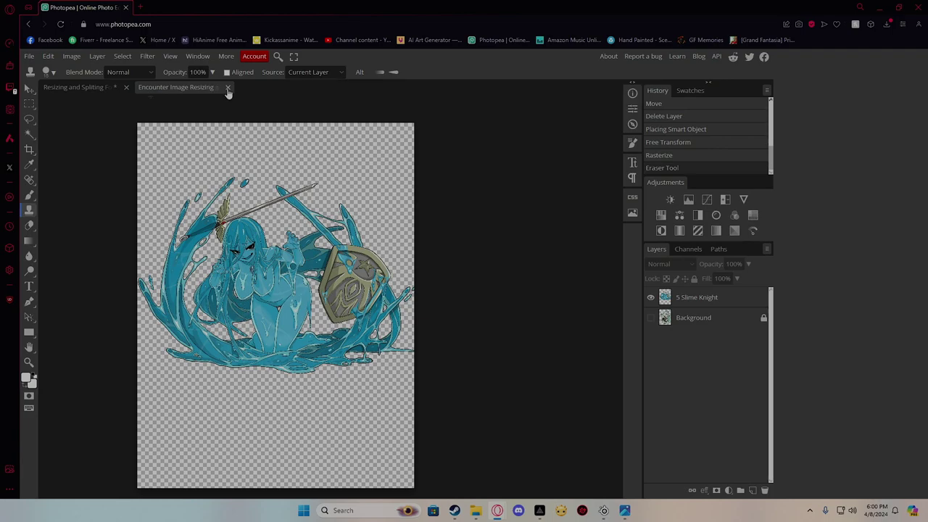
Place the 5 Slime Knight artwork in the Resizing and Spliting document and undo a trial enlargement of it
left_click(104, 91)
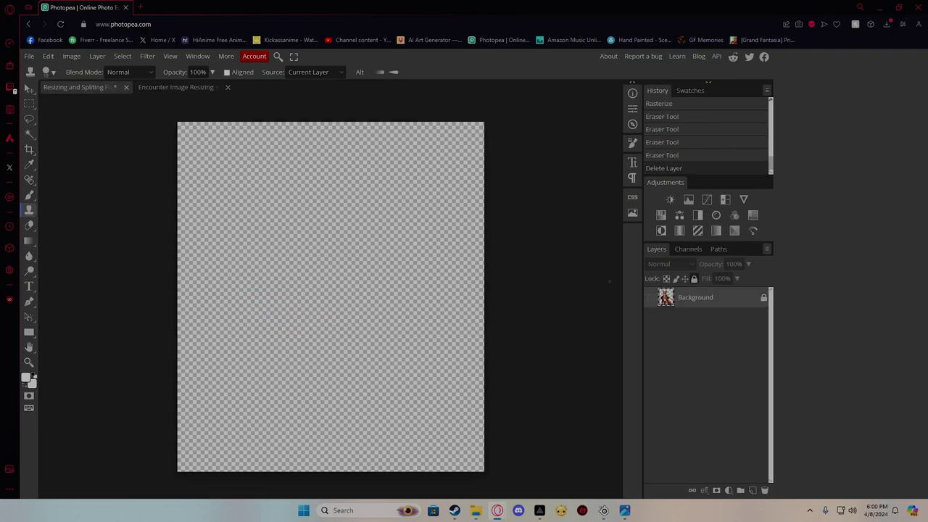
left_click_drag(927, 305, 398, 332)
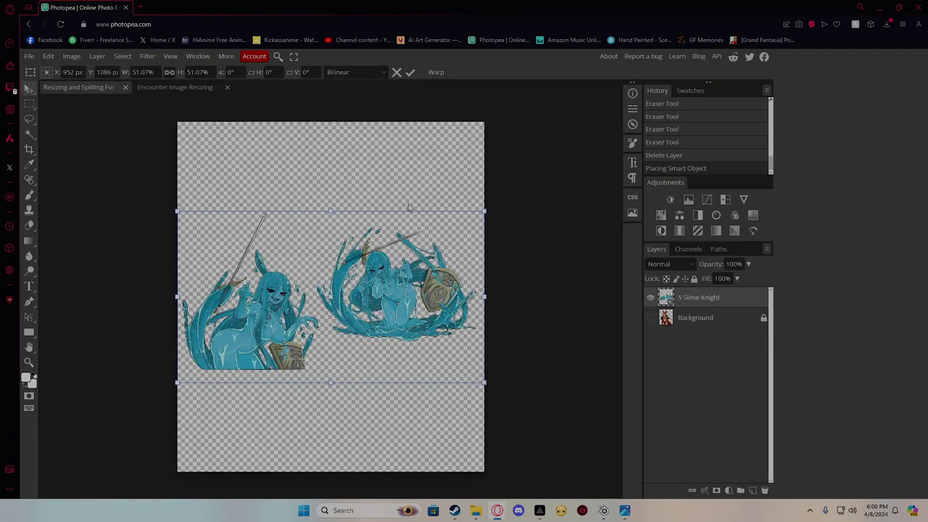
left_click_drag(476, 211, 608, 138)
key("ctrl+z")
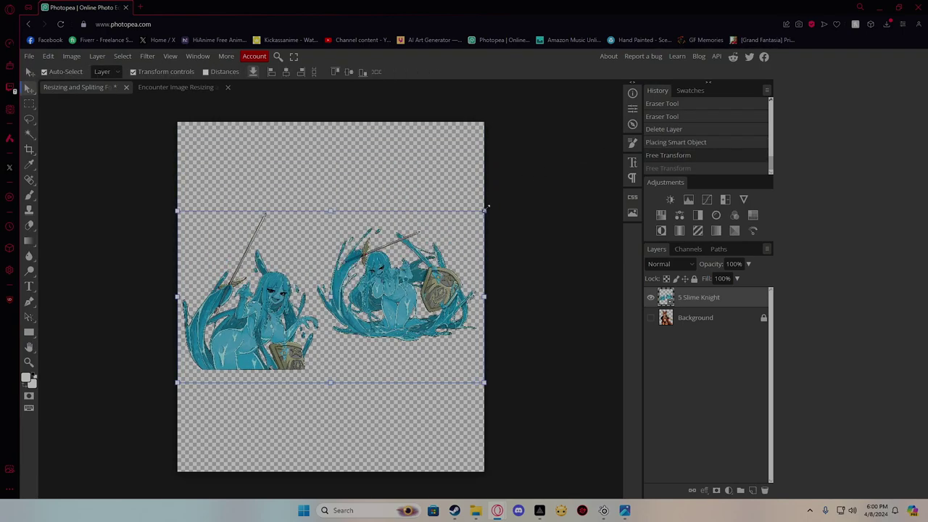
Enlarge the 5 Slime Knight artwork, show the Background layer for reference and position the sword-raising figure over it
left_click_drag(484, 210, 723, 78)
left_click_drag(537, 239, 536, 318)
mouse_move(462, 294)
left_mouse_down()
mouse_move(464, 320)
mouse_move(473, 301)
left_mouse_up()
left_click(650, 319)
left_click_drag(440, 345, 436, 367)
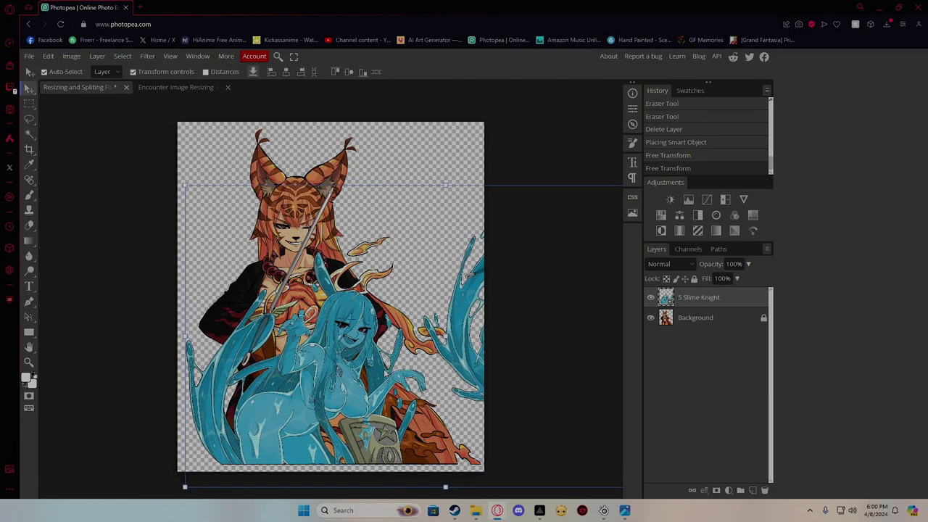
Scale the 5 Slime Knight artwork up further to fill the canvas, nudge it down to the lower edge and apply the transform
scroll(411, 358, "down", 3)
left_click_drag(607, 240, 680, 173)
left_click_drag(410, 297, 441, 298)
left_click_drag(215, 176, 241, 193)
left_click_drag(292, 271, 295, 274)
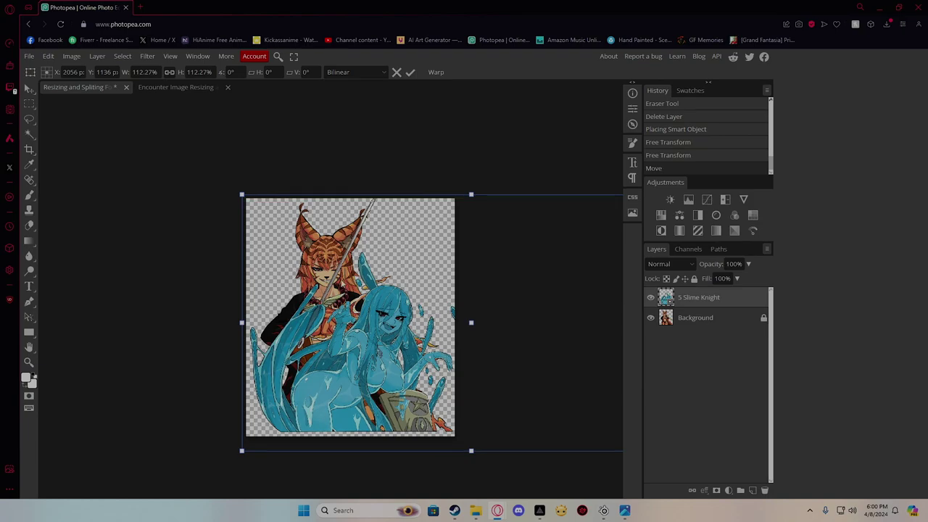
left_click_drag(338, 264, 337, 265)
key("Down")
key("Down")
key("Down")
key("Down")
key("Down")
key("Down")
key("Down")
key("Down")
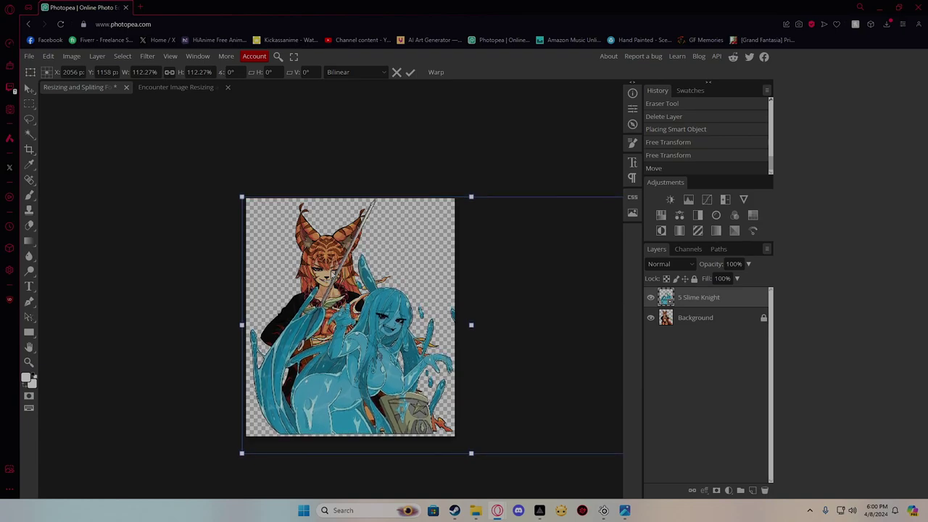
key("Return")
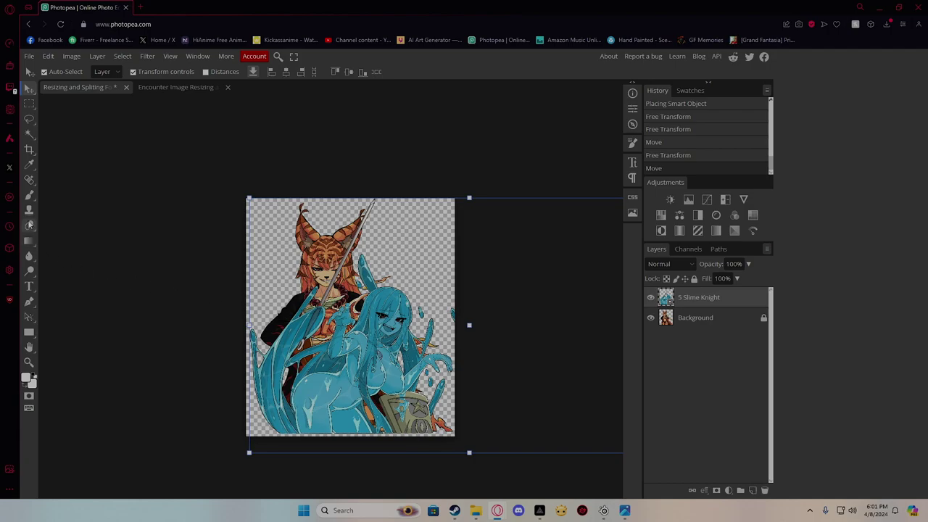
Rasterize the 5 Slime Knight layer, erase the stray remnant at the canvas's right edge and hide the Background layer
left_click(29, 224)
left_click(449, 303)
key("Return")
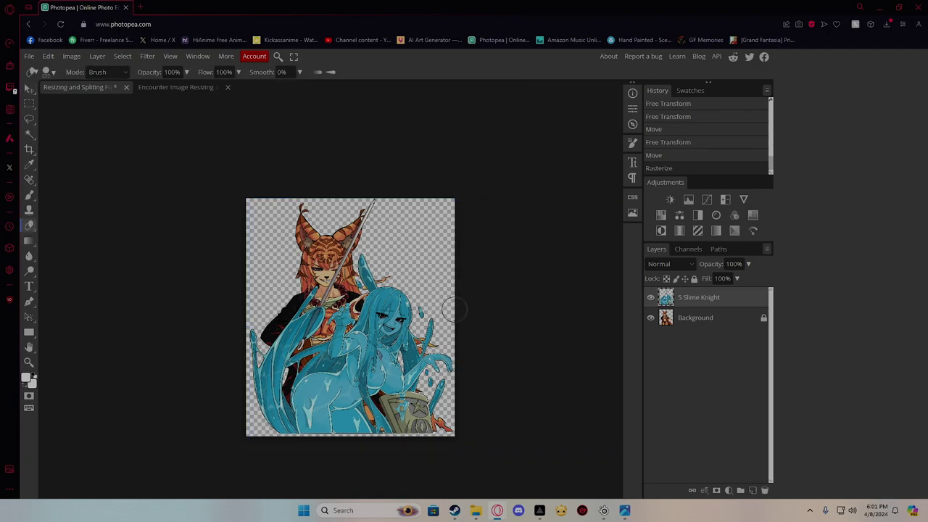
left_click(452, 310)
left_click(650, 318)
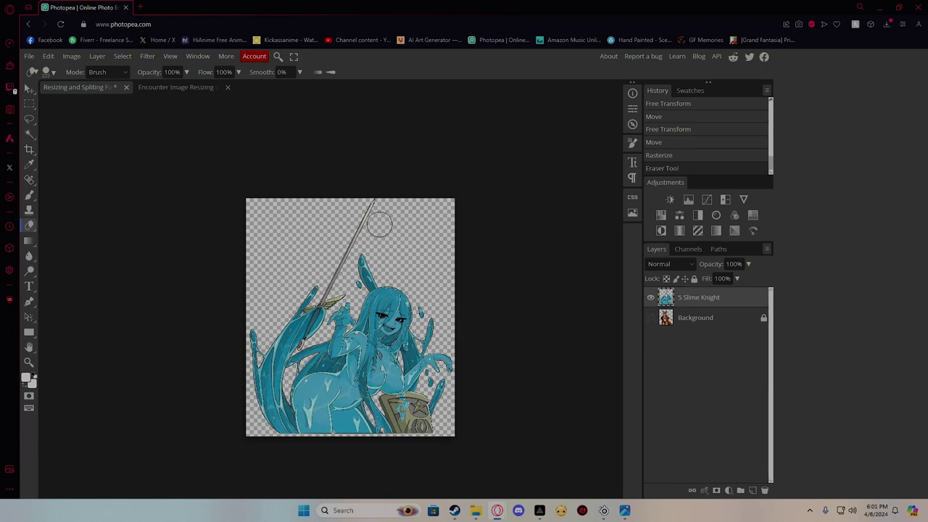
left_click(29, 87)
left_click(450, 138)
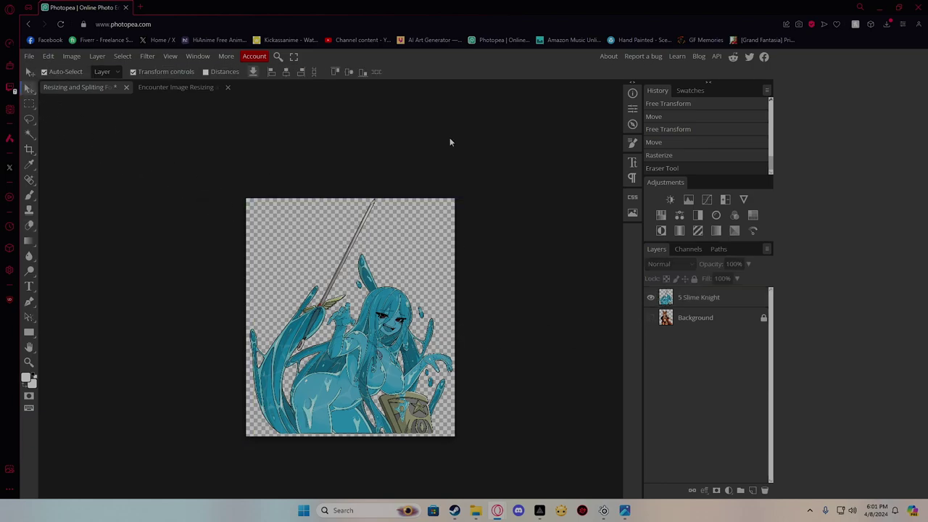
Save the document and export the Slime Knight figure as a PNG named "Slime Knight Base"
key("ctrl+s")
left_click(29, 56)
mouse_move(58, 196)
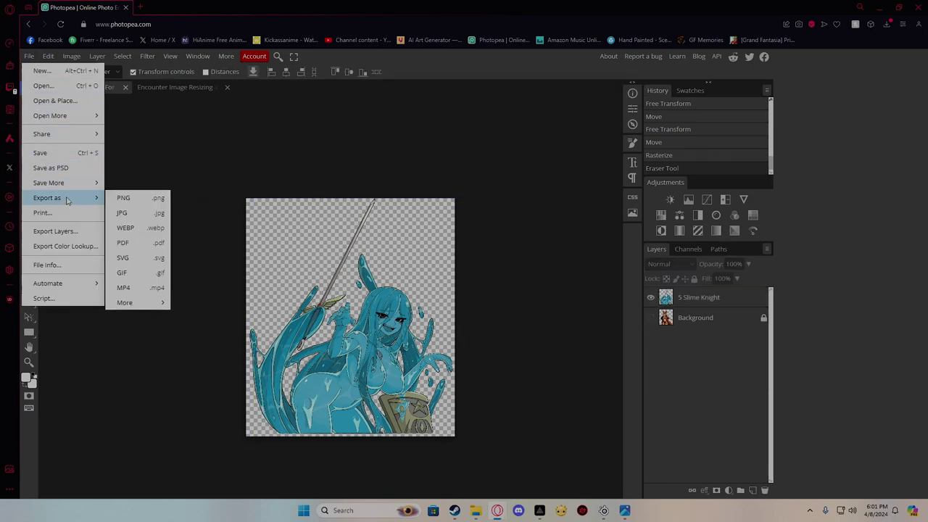
left_click(120, 196)
triple_click(377, 162)
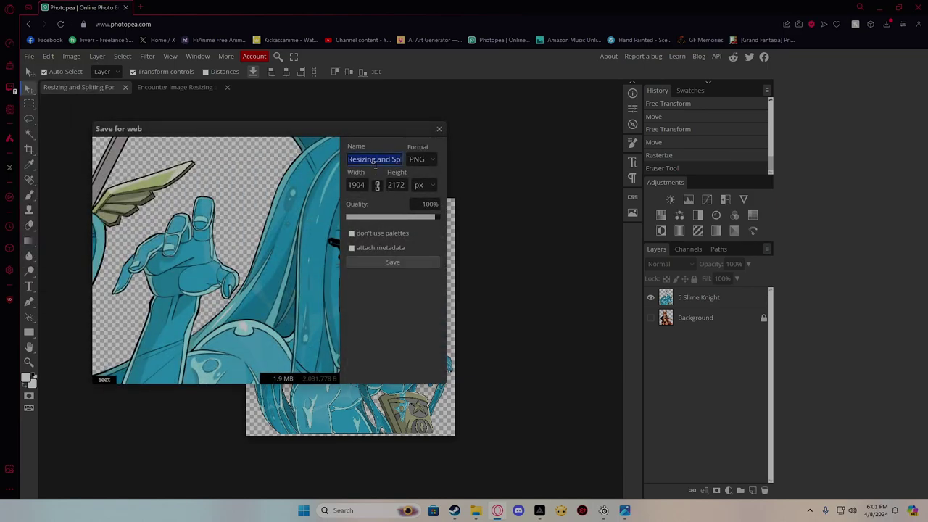
left_click_drag(242, 226, 111, 237)
left_click_drag(302, 195, 278, 197)
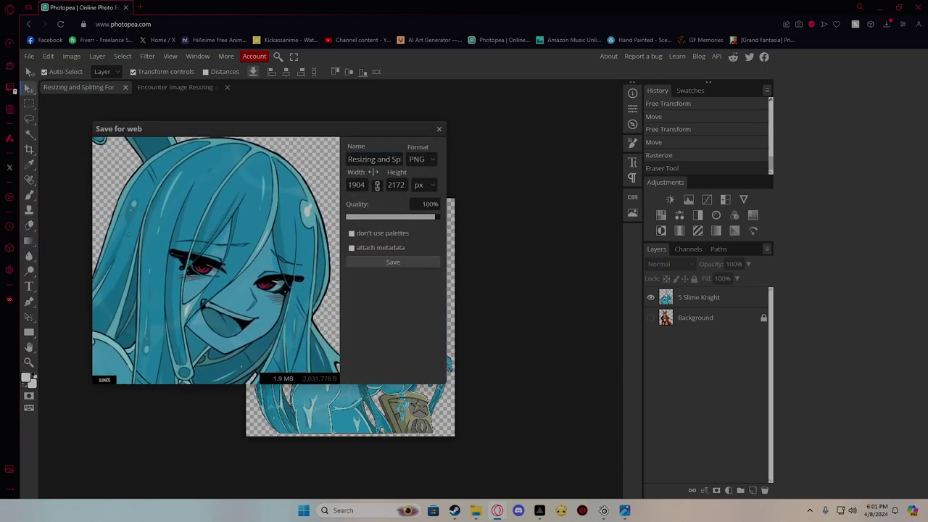
double_click(383, 159)
key("ctrl+a")
key("BackSpace")
type("Slime Knight Base")
key("Return")
left_click(392, 261)
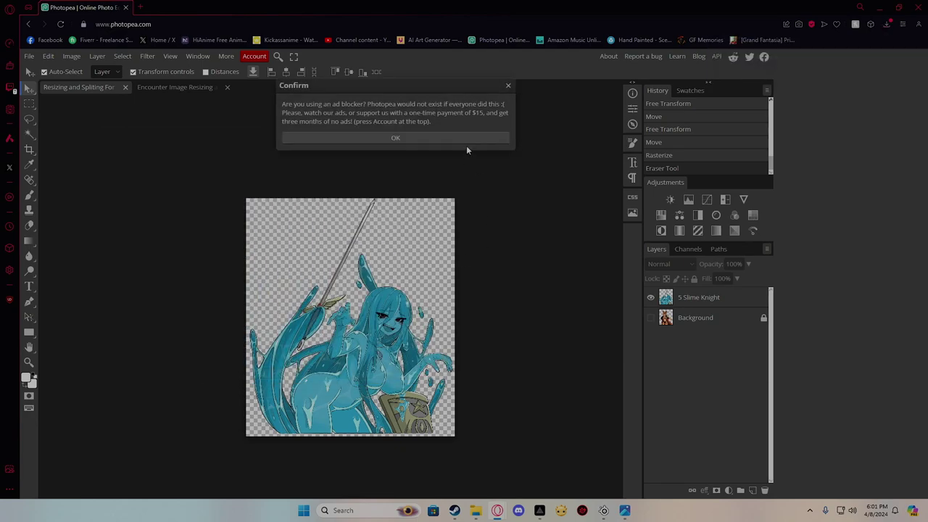
left_click(393, 137)
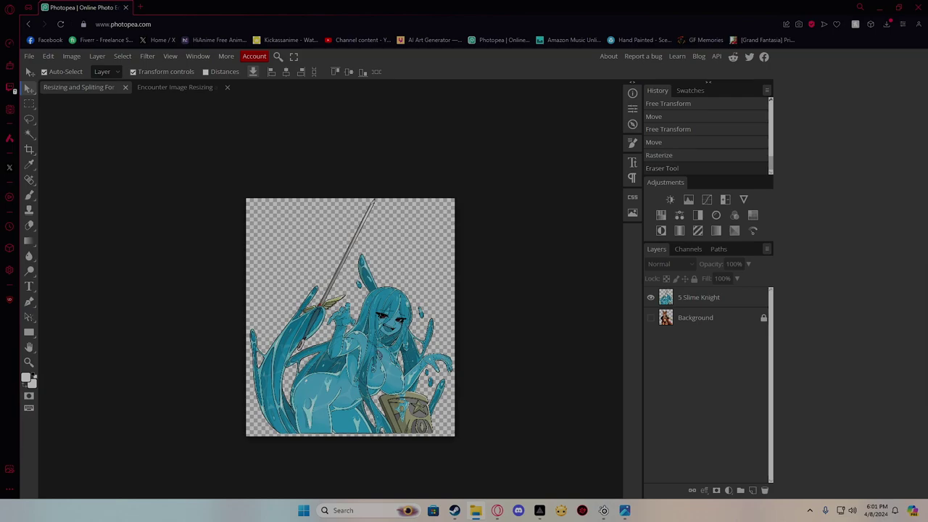
Delete the 5 Slime Knight layer and place the 6 Slime Guardian artwork in the document
left_click(303, 292)
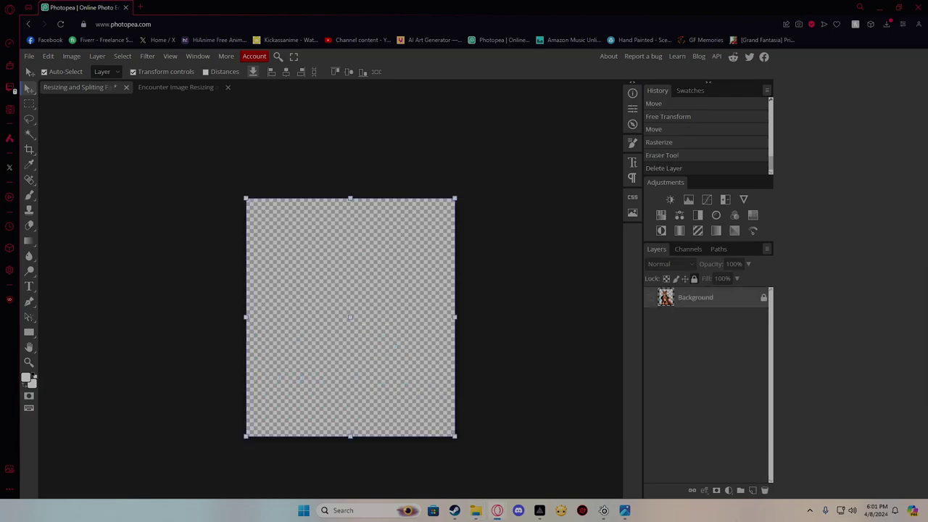
key("Delete")
left_click_drag(662, 348, 440, 313)
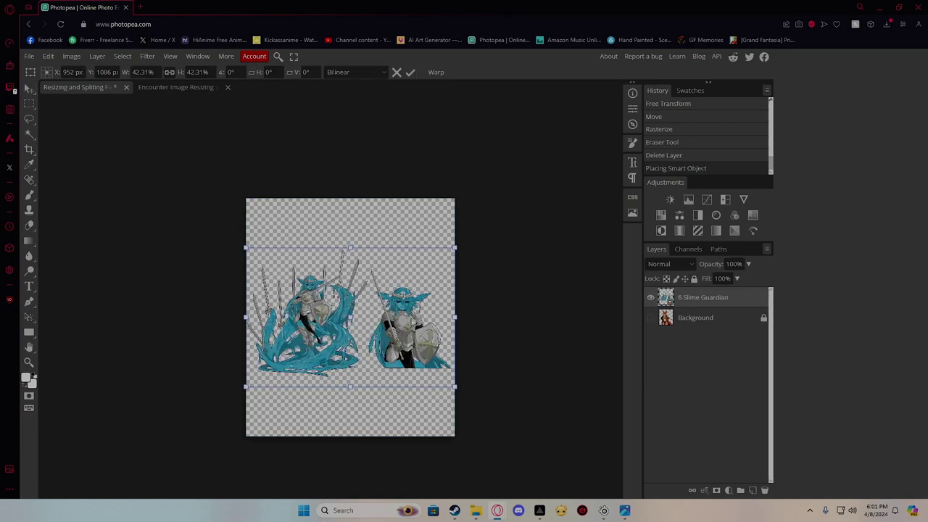
Show the Background layer for reference and enlarge the 6 Slime Guardian artwork to 111.24%, with the shield-bearing figure over it
left_click(650, 318)
left_click_drag(433, 338, 317, 392)
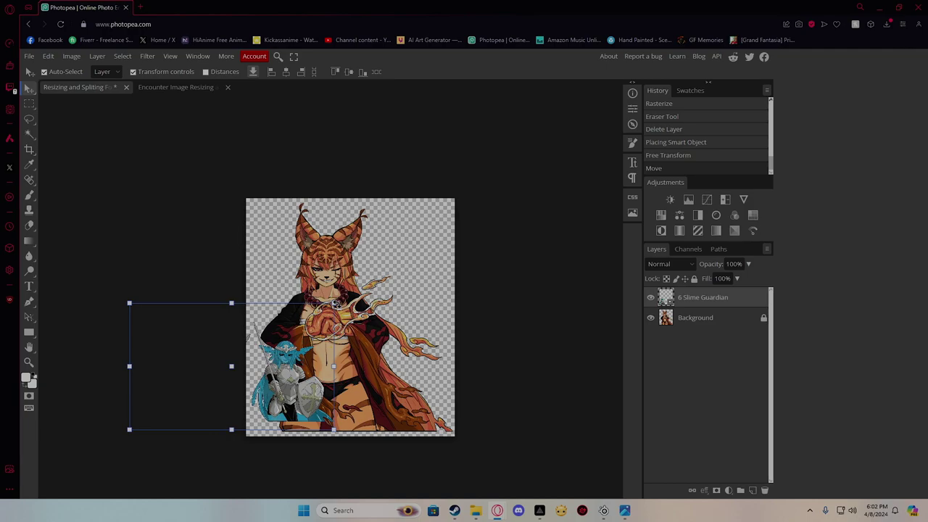
key("ctrl+t")
left_click_drag(231, 303, 576, 142)
left_click_drag(526, 250, 388, 283)
left_click_drag(438, 175, 480, 119)
left_click_drag(323, 217, 313, 209)
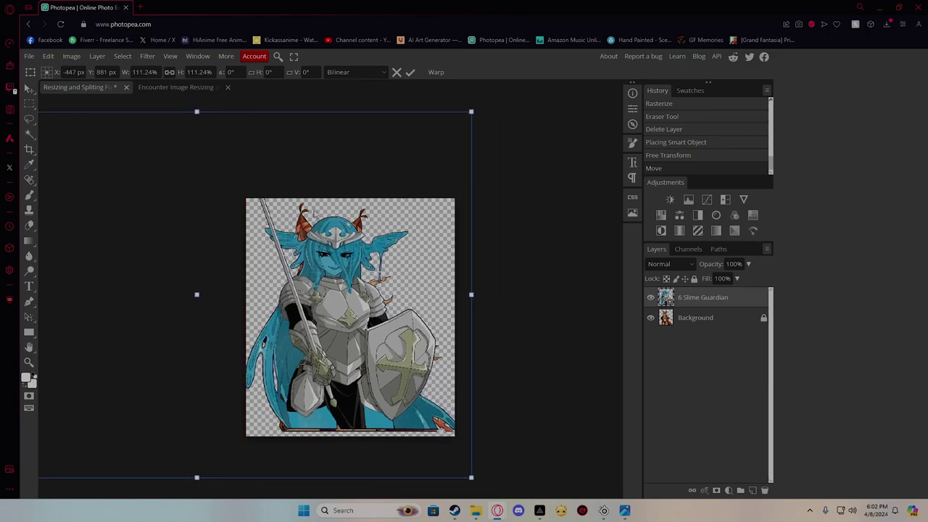
Scale the 6 Slime Guardian artwork down slightly toward the canvas's lower right and apply the transform
scroll(220, 238, "down", 6)
scroll(217, 245, "up", 5)
scroll(216, 245, "down", 3)
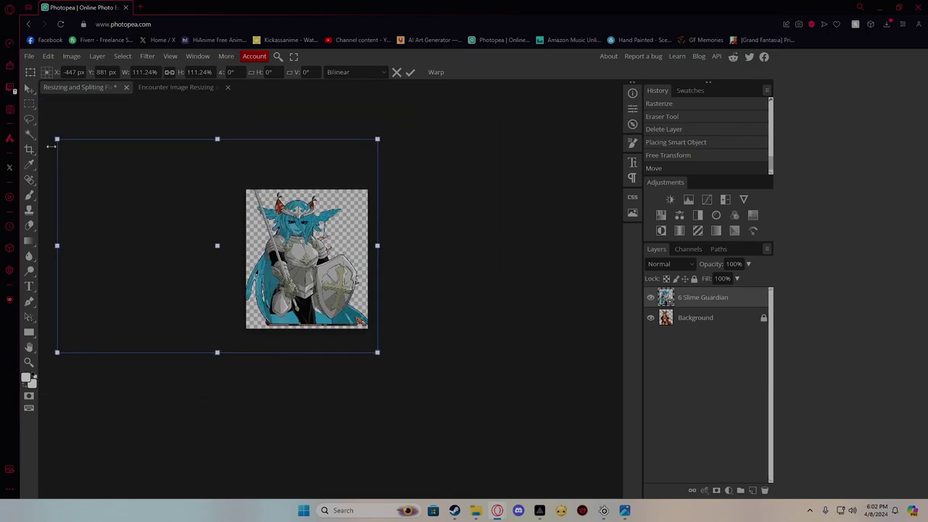
left_click_drag(57, 139, 90, 160)
key("Return")
scroll(369, 336, "up", 1)
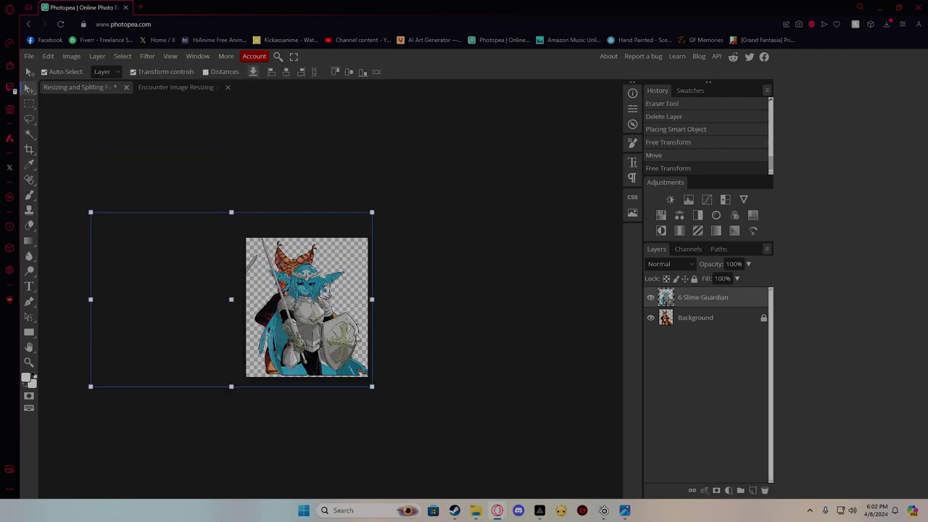
Shift the Slime Guardian figure slightly left on the canvas and hide the Background layer
scroll(355, 339, "up", 3)
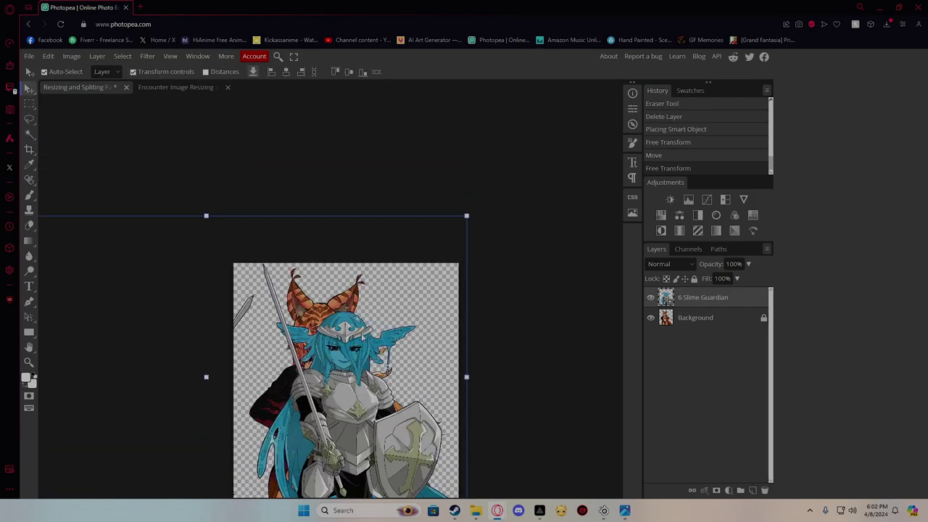
scroll(355, 334, "down", 2)
left_click_drag(331, 252, 322, 251)
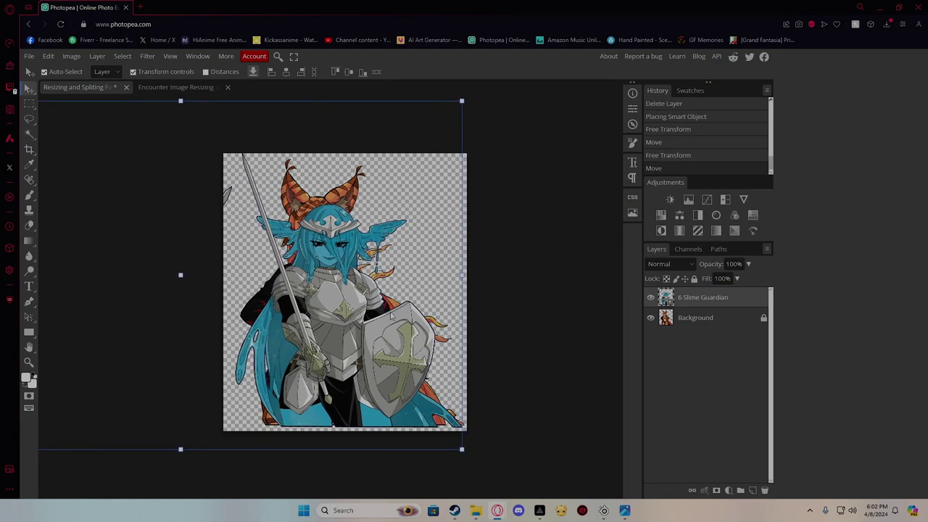
left_click(552, 333)
left_click(650, 319)
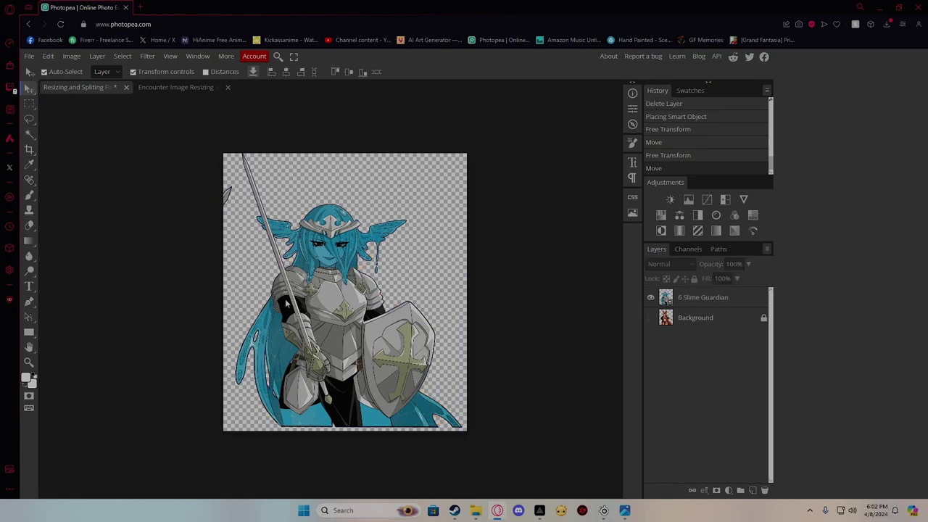
Rasterize the 6 Slime Guardian layer and erase the stray blade tip at the canvas's left edge
left_click(28, 225)
left_click(233, 190)
left_click(696, 297)
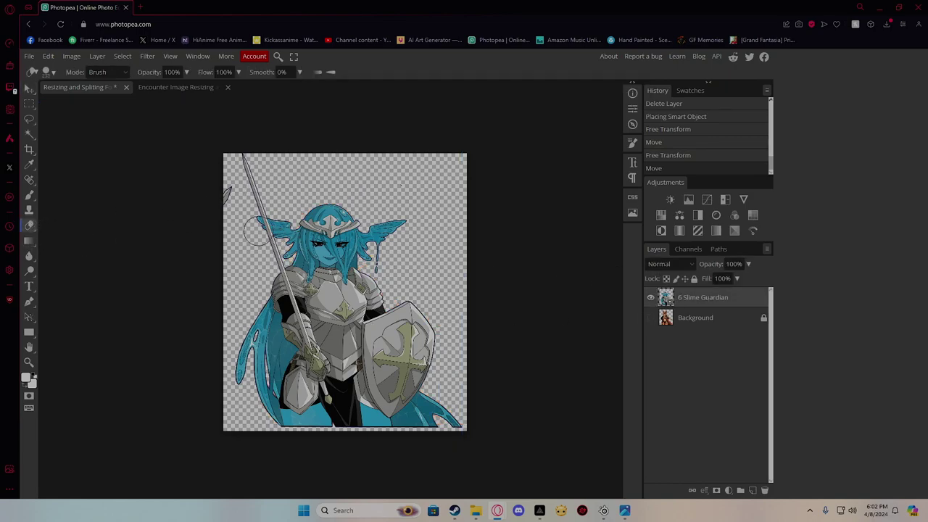
left_click(258, 231)
left_click(395, 121)
left_click(240, 206)
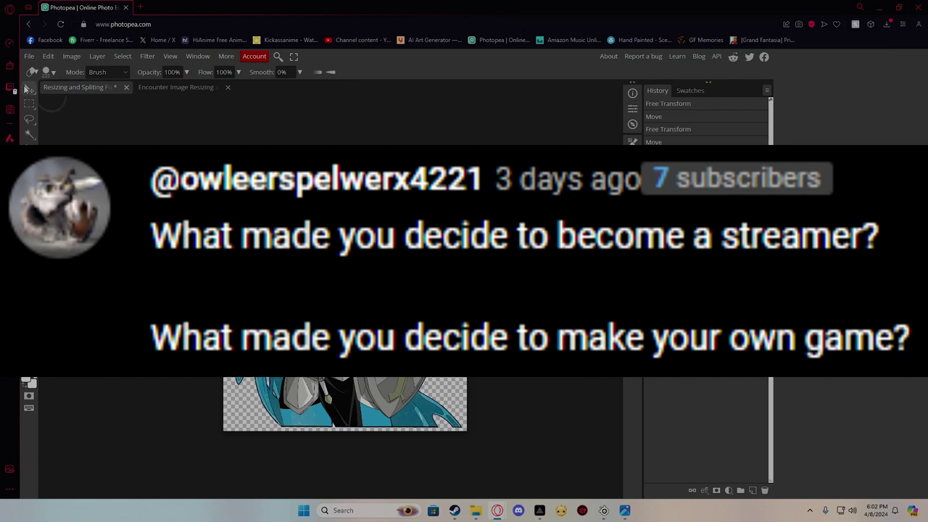
Nudge the Slime Guardian figure slightly down and clear the layer selection
left_click(29, 88)
left_click(537, 318)
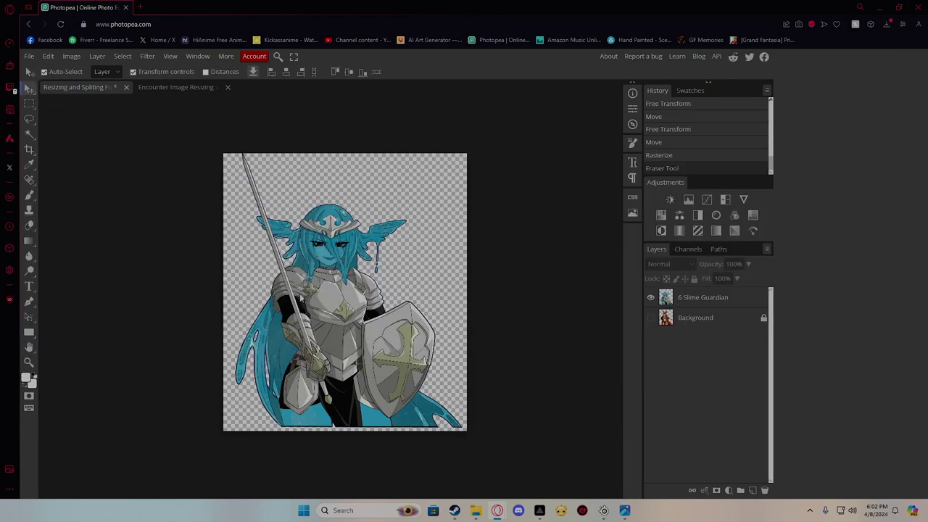
left_click(288, 270)
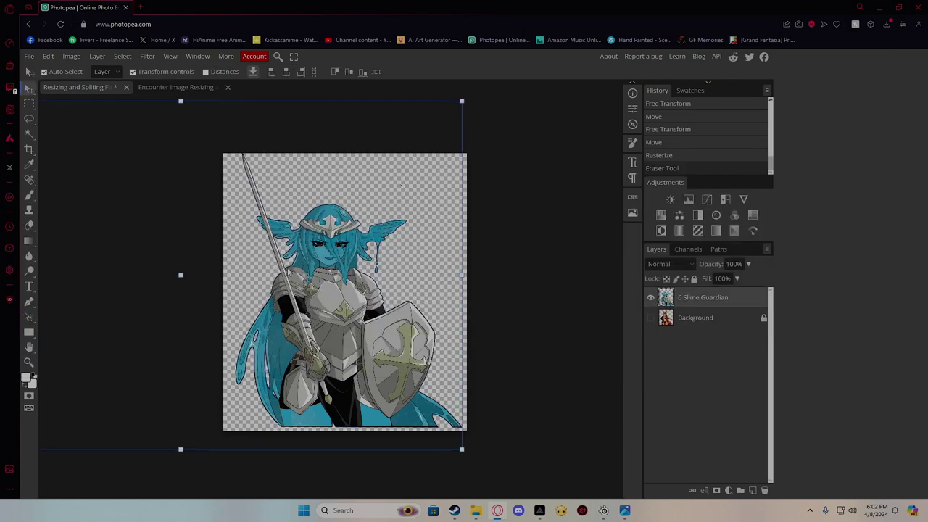
left_click(572, 335)
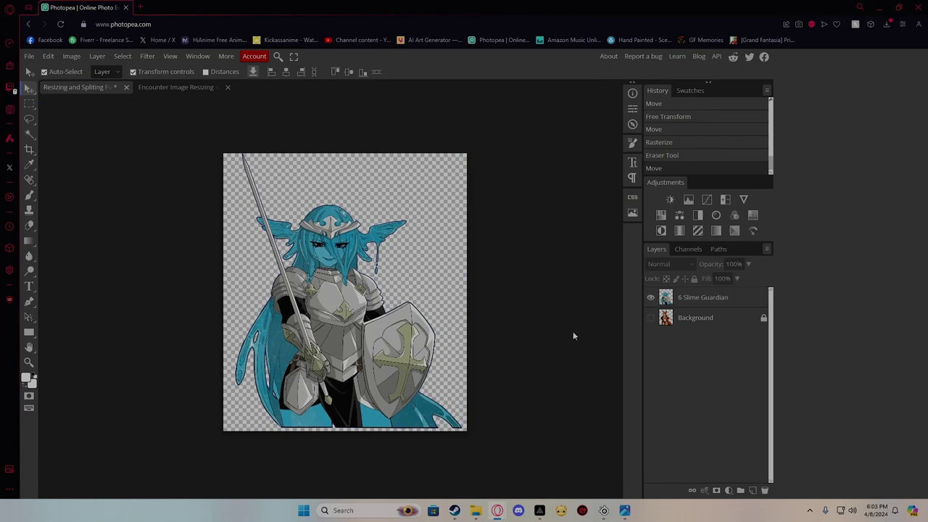
Export the Slime Guardian figure as a PNG named "Slime Guardian Battle" and dismiss the ad-blocker notice
left_click(29, 56)
mouse_move(78, 200)
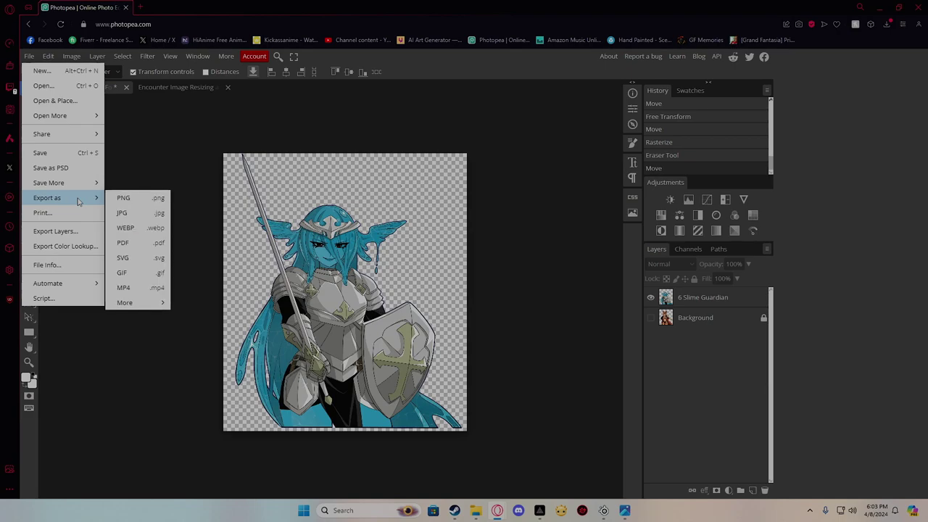
left_click(135, 200)
left_click_drag(370, 161, 450, 171)
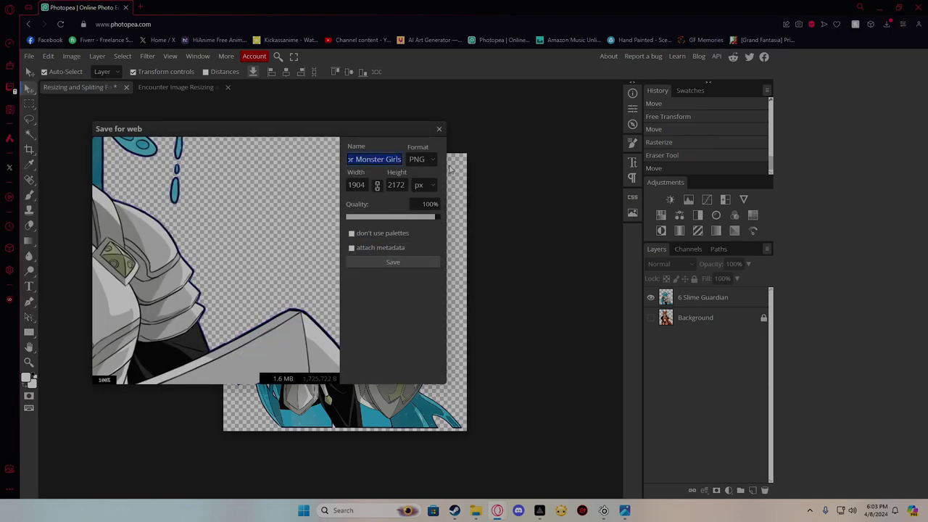
key("ctrl+s")
key("Escape")
type("Sli")
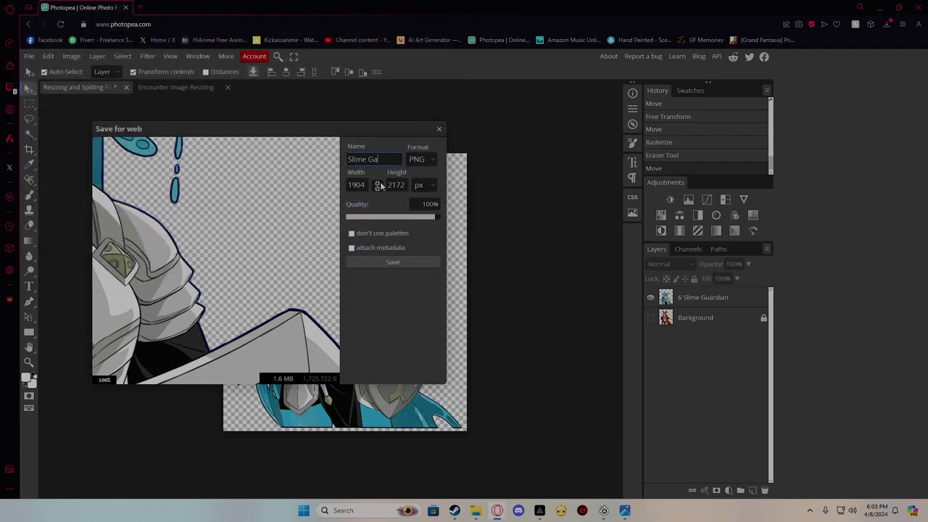
type("me Guardian Battle")
left_click(366, 262)
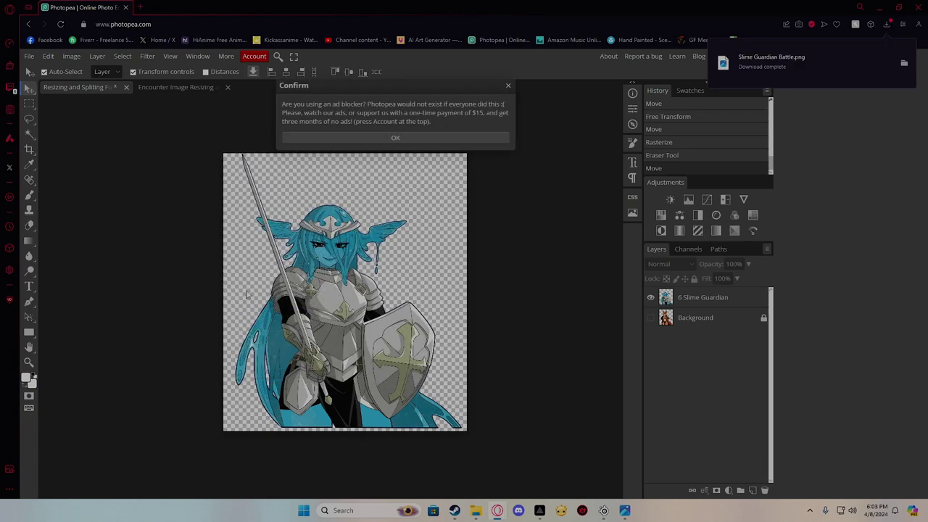
left_click(352, 136)
In the Encounter Image Resizing document, delete the 5 Slime Knight layer and place the 6 Slime Guardian artwork
left_click(188, 88)
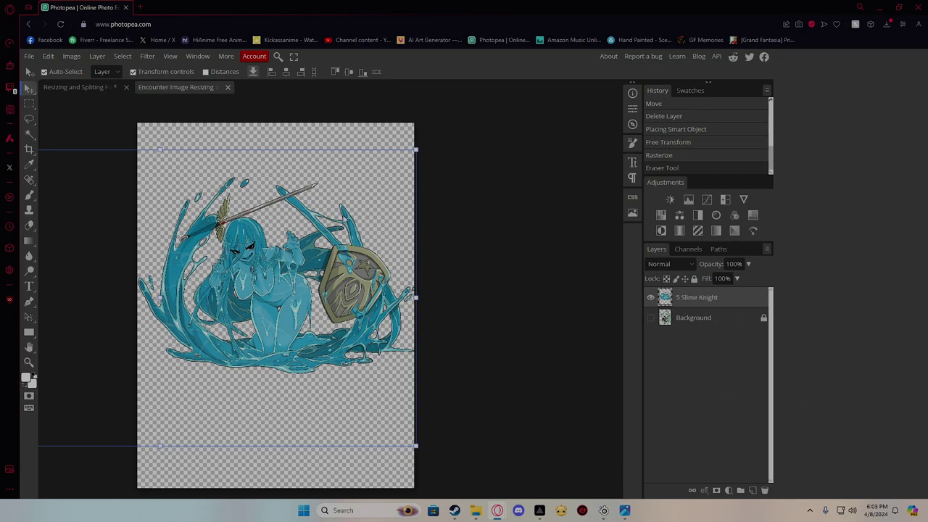
key("Delete")
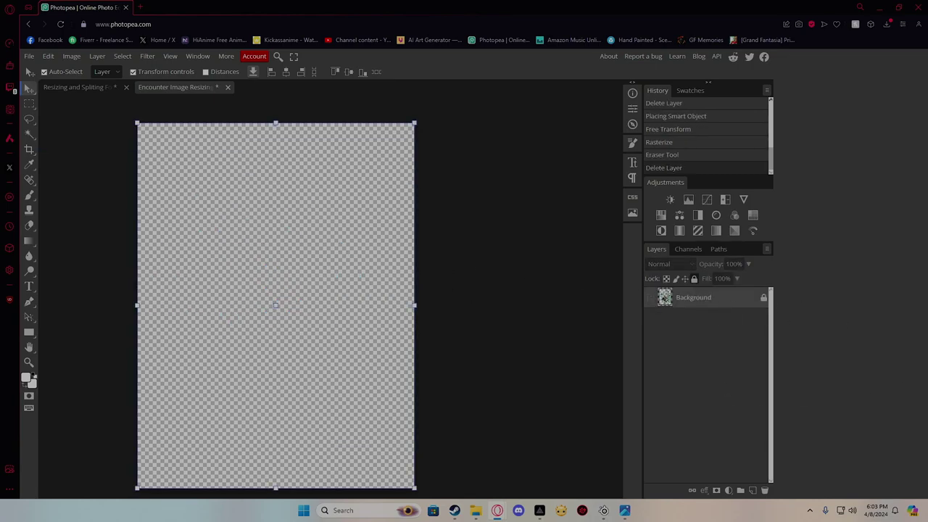
left_click_drag(884, 319, 385, 305)
Enlarge the 6 Slime Guardian artwork to 122.07% and position the figure surrounded by swords within the canvas
left_click_drag(411, 226, 632, 123)
left_click_drag(428, 248, 425, 322)
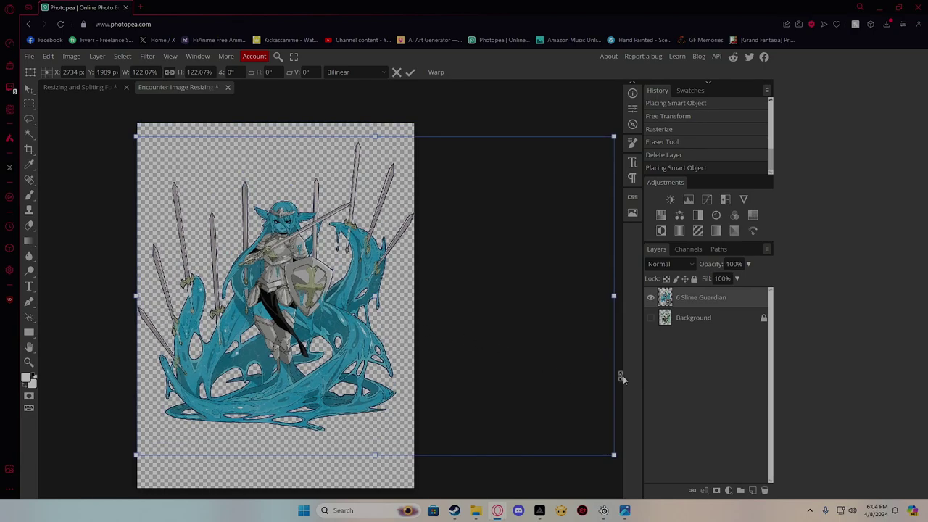
key("Return")
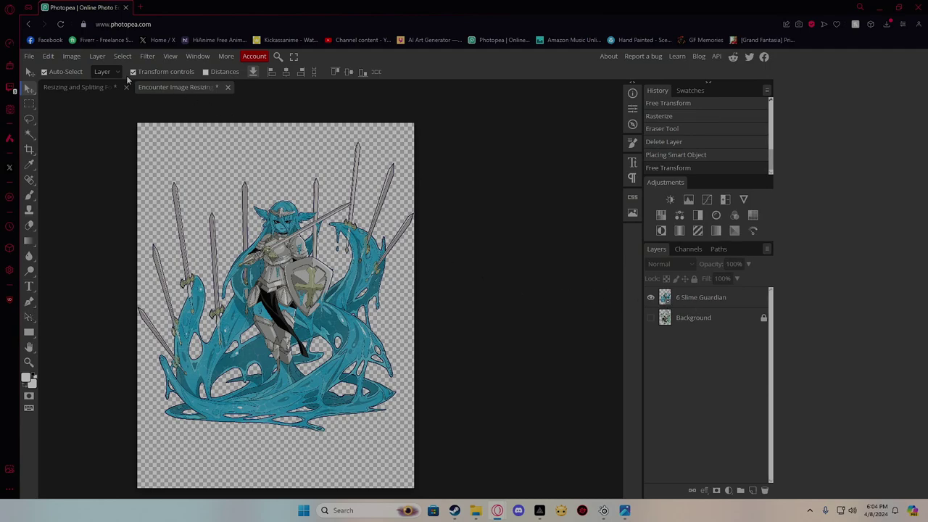
Export the Slime Guardian artwork surrounded by swords as a PNG, replacing the default file name with the Slime Guardian's name
left_click(29, 55)
mouse_move(83, 197)
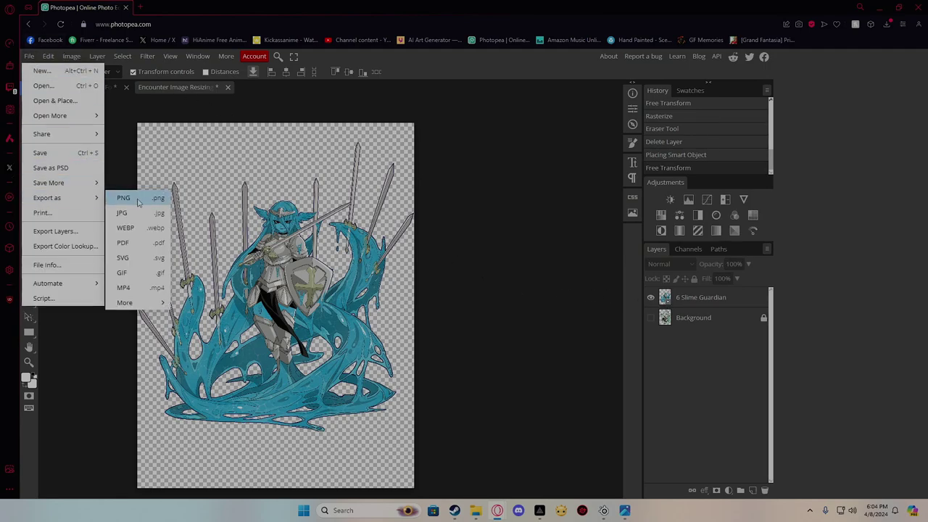
left_click(139, 199)
left_click_drag(383, 159, 516, 172)
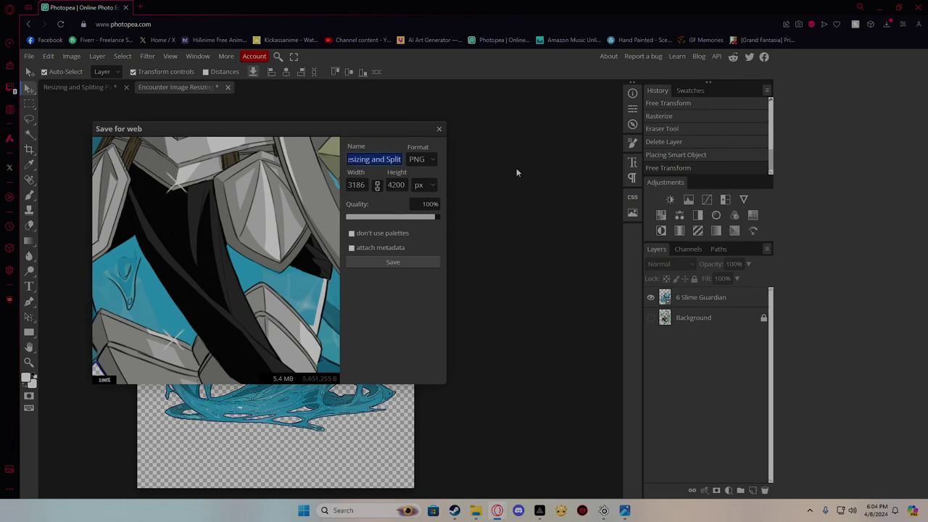
key("BackSpace")
type("Slime Guard")
left_click(392, 262)
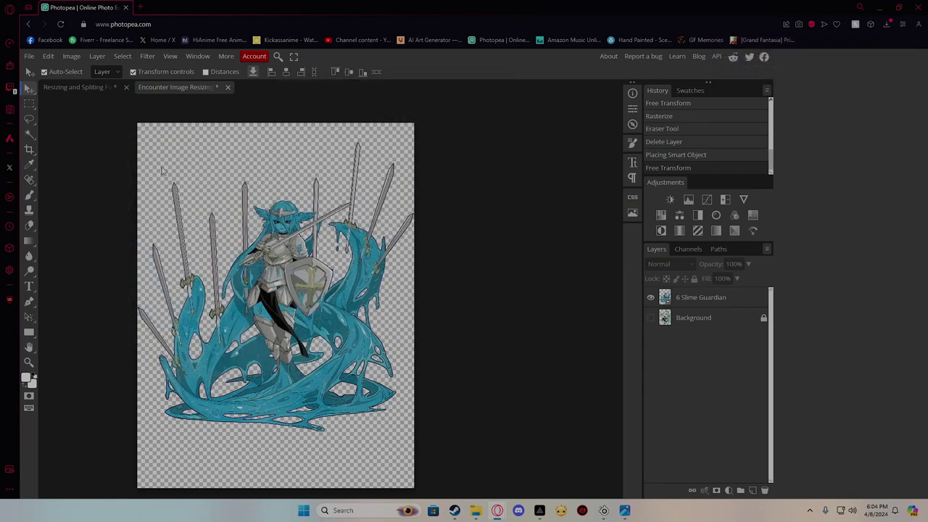
In the Resizing and Spliting document, place the 7 Dark Elf artwork, delete the 6 Slime Guardian layer and move 7 Dark Elf above Background
left_click(81, 88)
left_click_drag(927, 377, 565, 326)
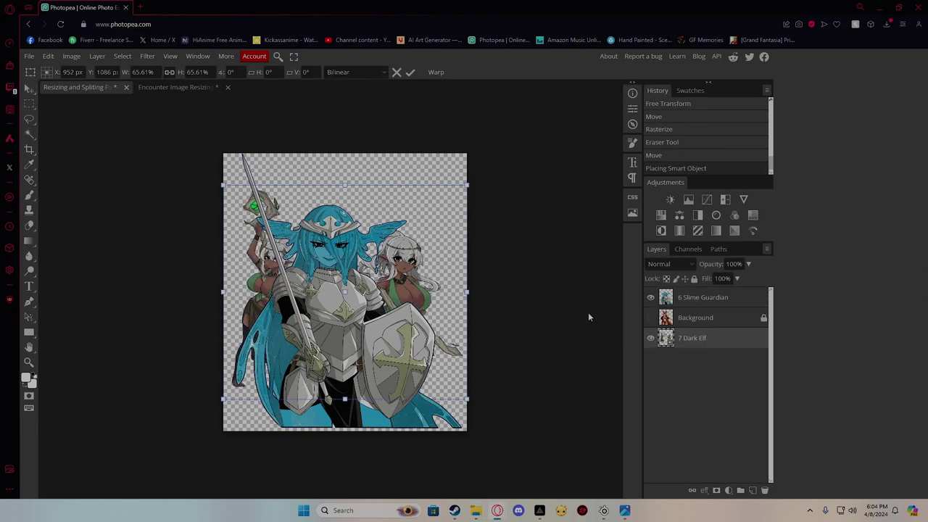
left_click(690, 303)
key("Delete")
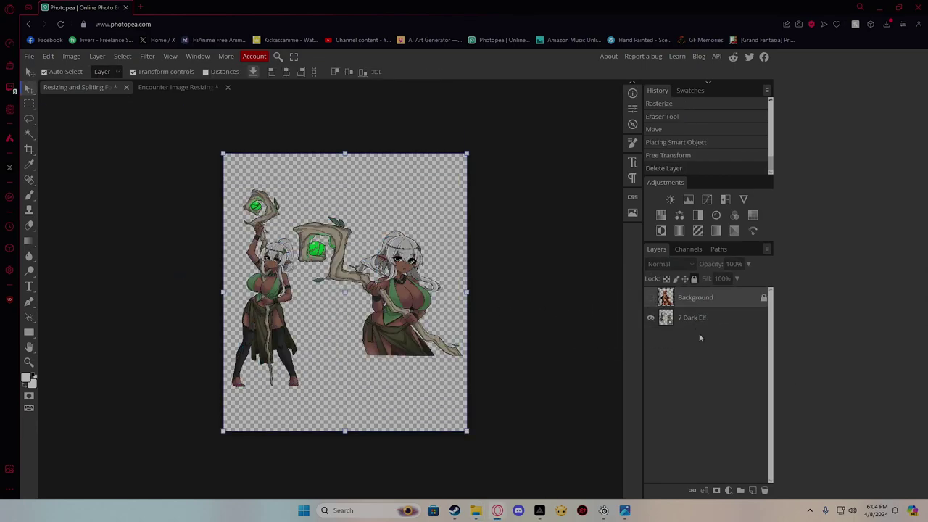
left_click_drag(697, 321, 695, 295)
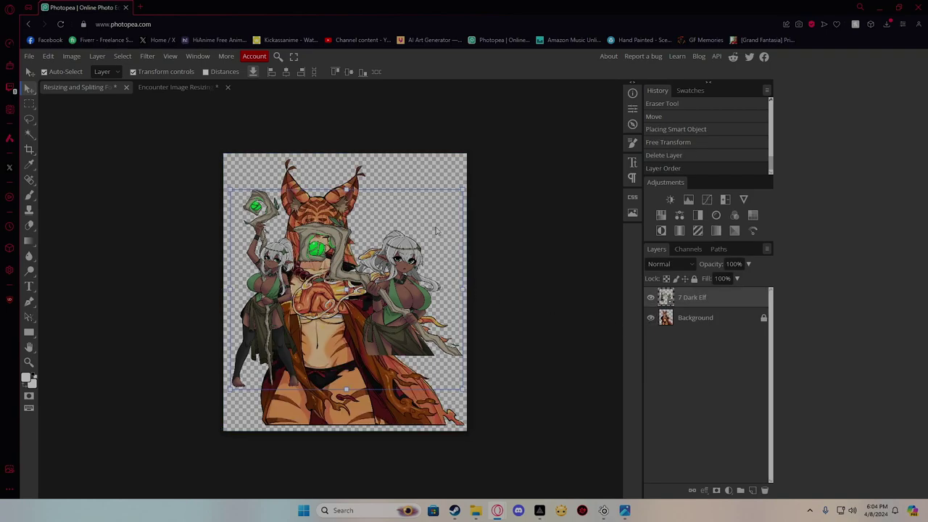
Enlarge the 7 Dark Elf artwork to 93.63%, position the half-body figure with her staff inside the canvas and nudge it slightly left
left_click_drag(465, 190, 573, 138)
left_click_drag(533, 228, 435, 269)
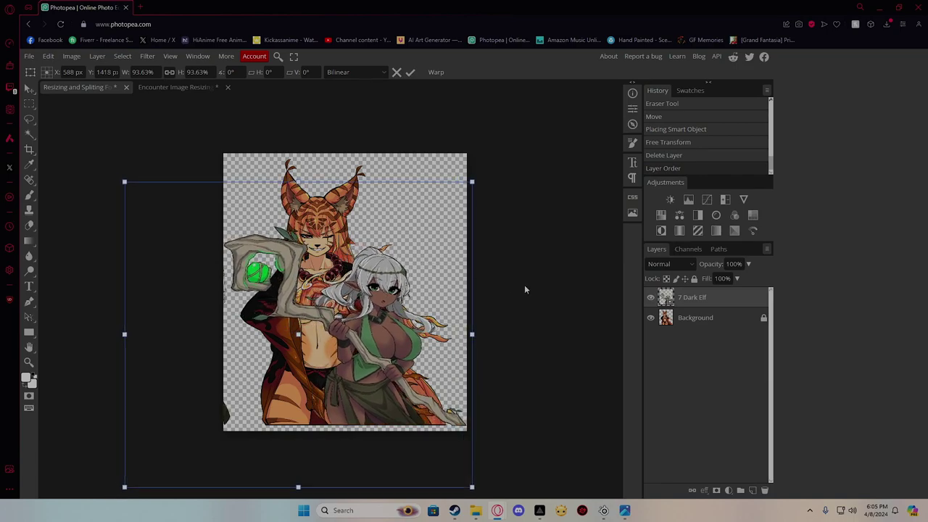
key("Return")
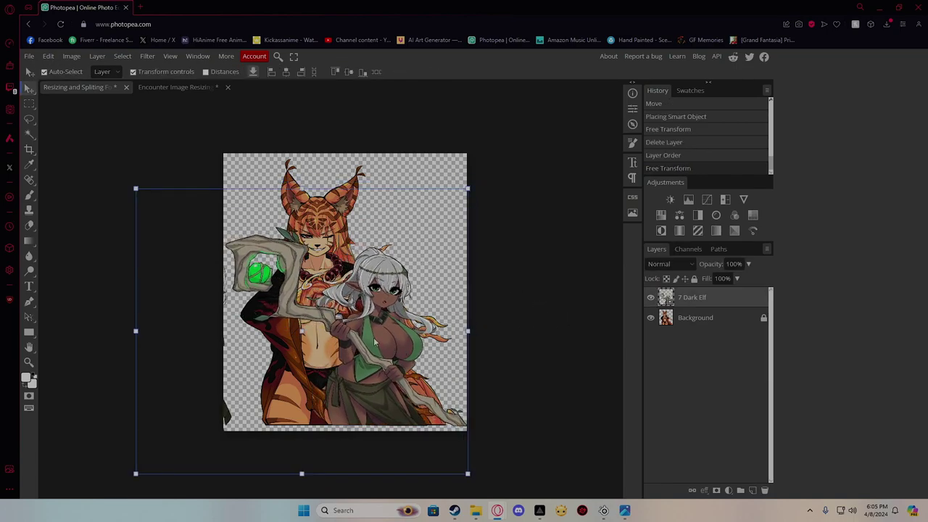
key("Left")
key("Left")
key("Left")
key("Left")
key("Left")
key("Left")
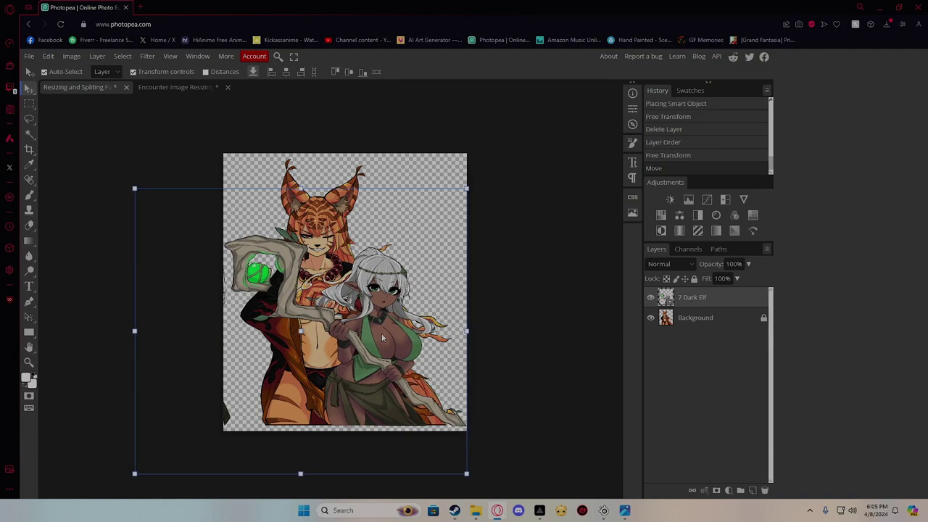
Hide the Background layer, rasterize 7 Dark Elf and erase the full-body figure's remnants along the canvas's left edge
left_click(537, 373)
left_click(29, 225)
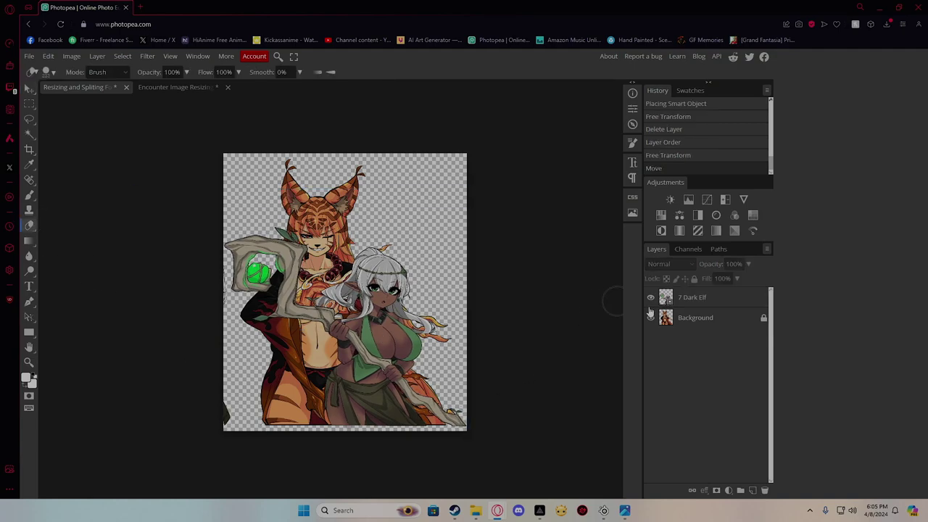
left_click(650, 317)
left_click(229, 413)
left_click(692, 298)
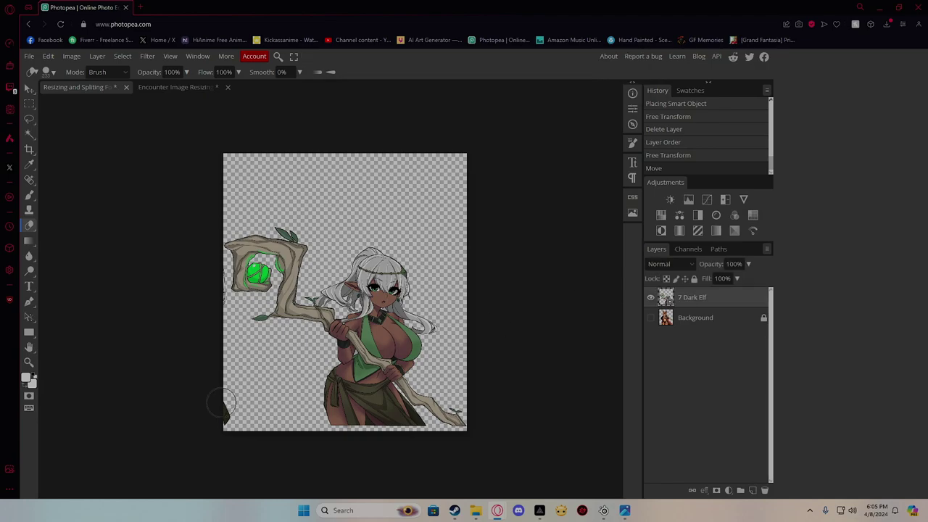
left_click(225, 406)
left_click(395, 120)
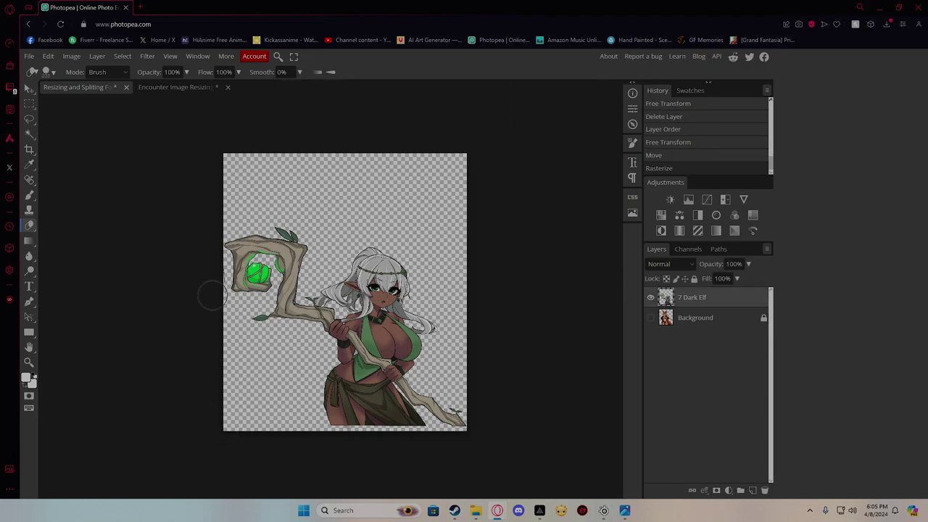
left_click(211, 269)
key("v")
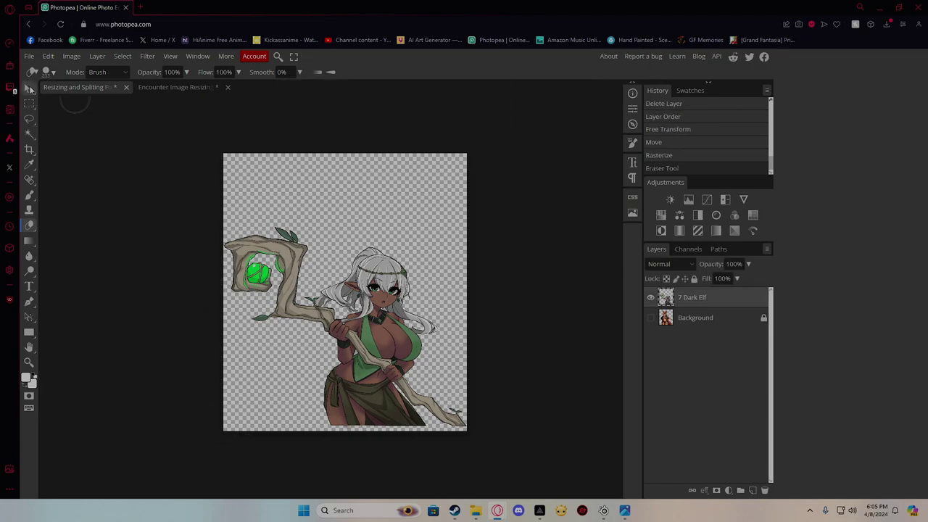
left_click(541, 347)
Save the document and export the half-body Dark Elf as a PNG named "Dark Elf Novice"
key("ctrl+s")
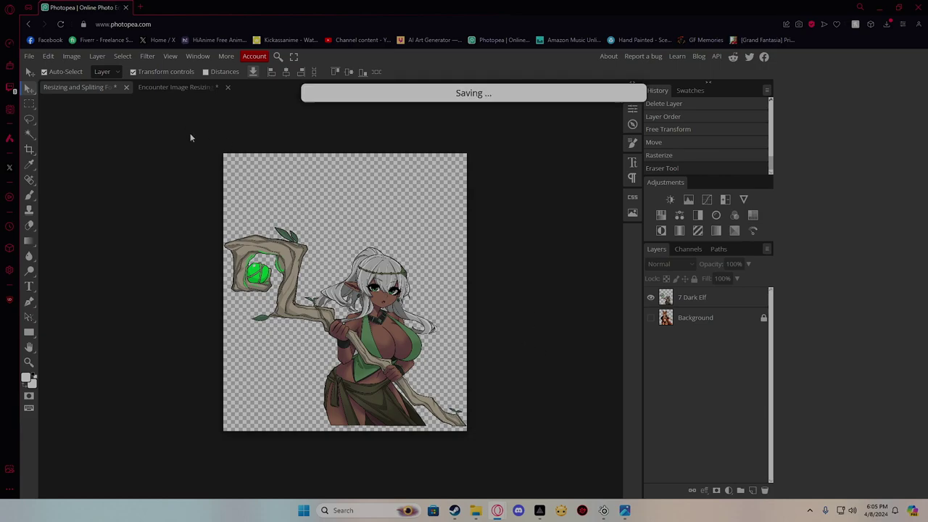
left_click(30, 56)
mouse_move(94, 190)
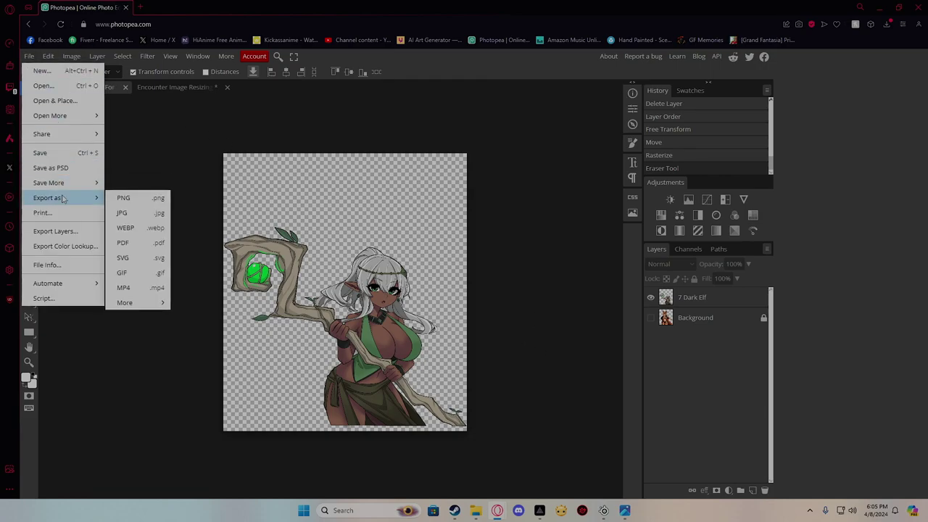
left_click(131, 196)
left_click(376, 159)
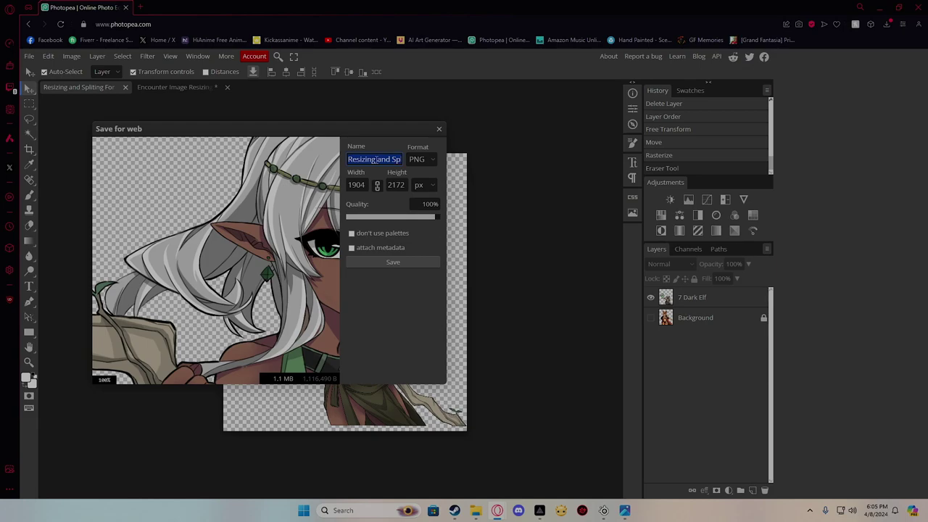
key("BackSpace")
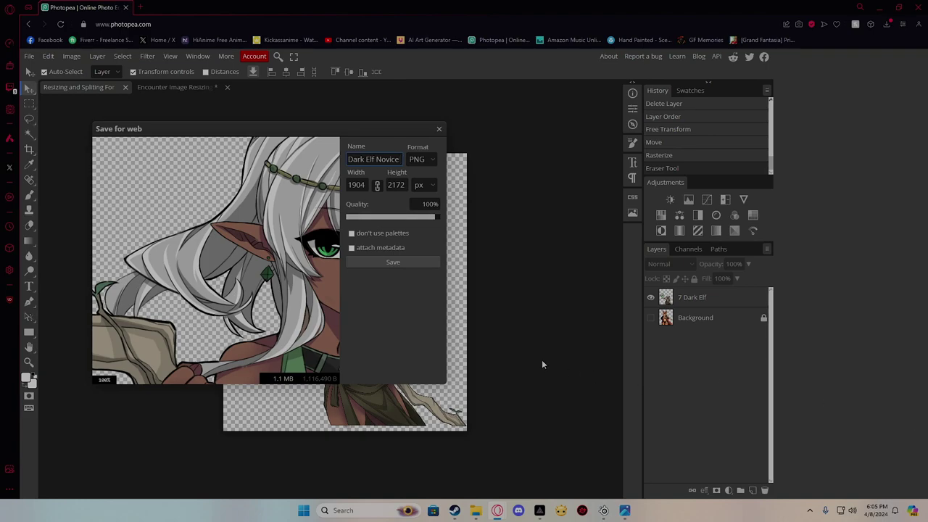
left_click(417, 265)
In the Encounter Image Resizing document, delete the 6 Slime Guardian layer and place the 7 Dark Elf artwork
left_click(215, 88)
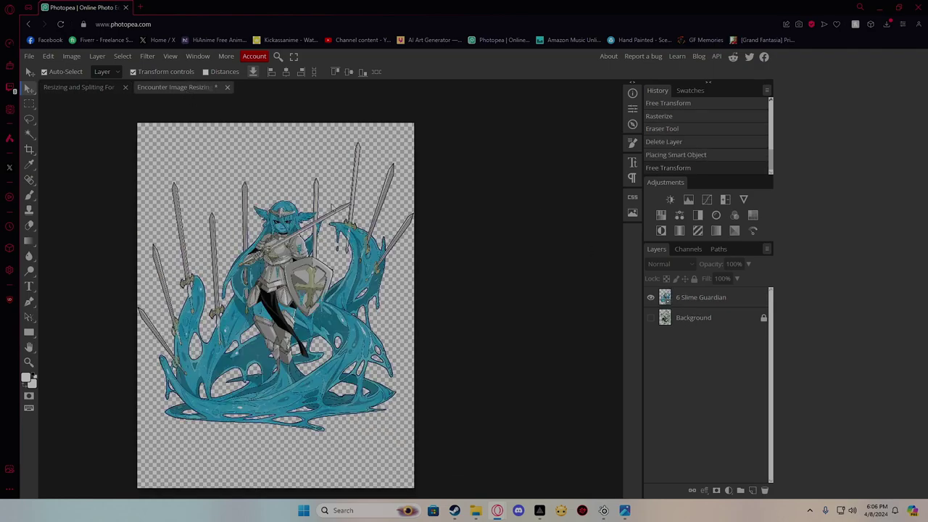
left_click(271, 289)
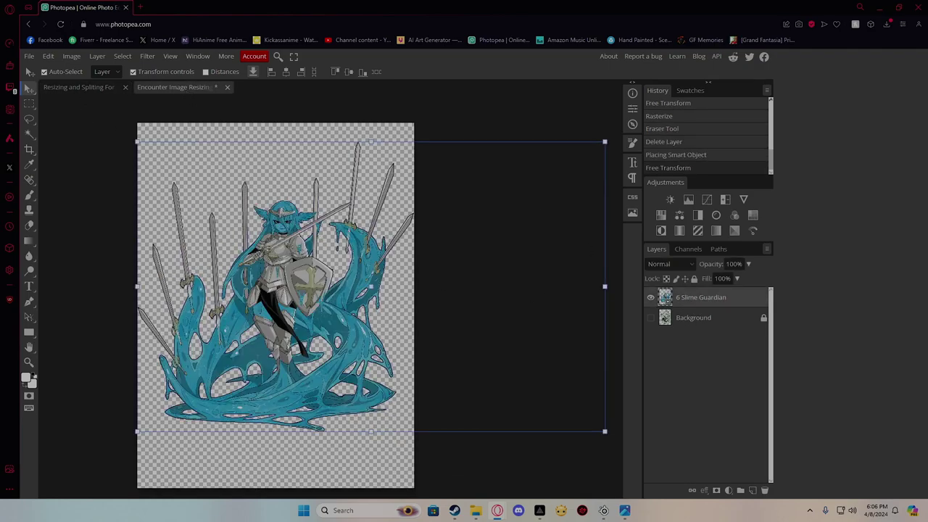
key("Delete")
left_click_drag(924, 298, 368, 315)
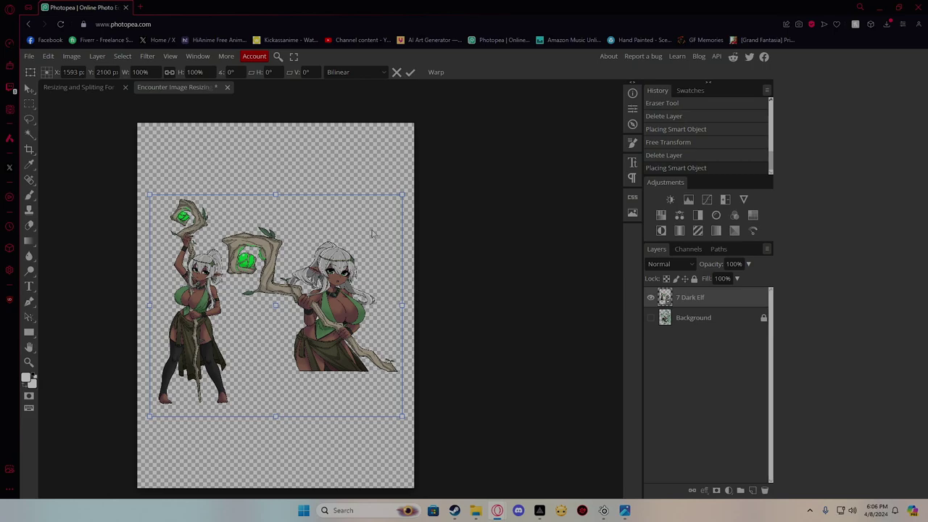
Enlarge the 7 Dark Elf artwork to 152.39% and position the full-body figure within the canvas
left_click_drag(400, 194, 512, 96)
left_click_drag(396, 222, 444, 265)
left_click_drag(563, 142, 587, 136)
left_click_drag(405, 295, 405, 308)
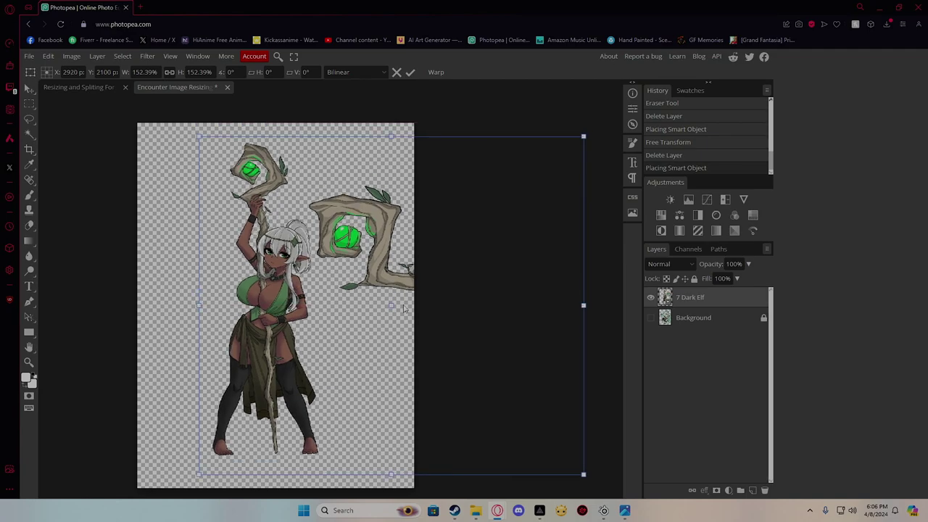
key("Return")
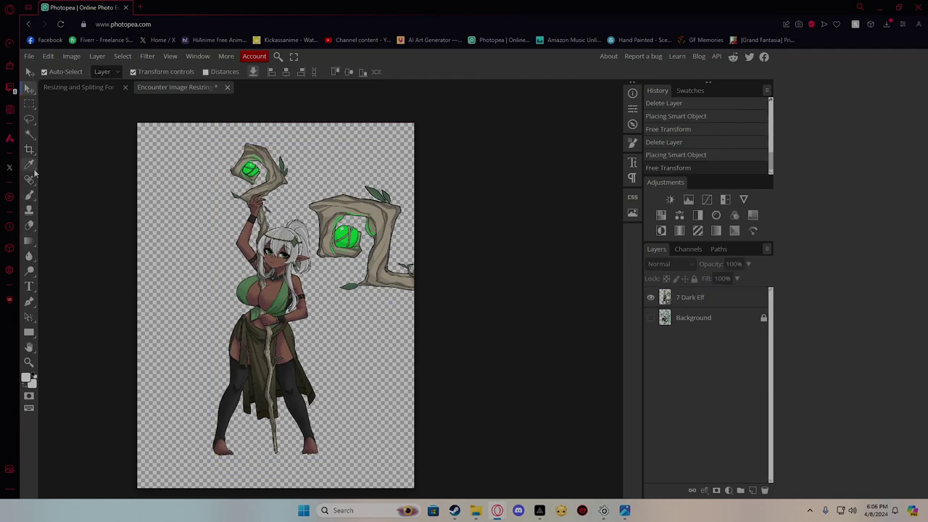
Rasterize the 7 Dark Elf layer and erase the second figure's staff beside the full-body figure
left_click(31, 225)
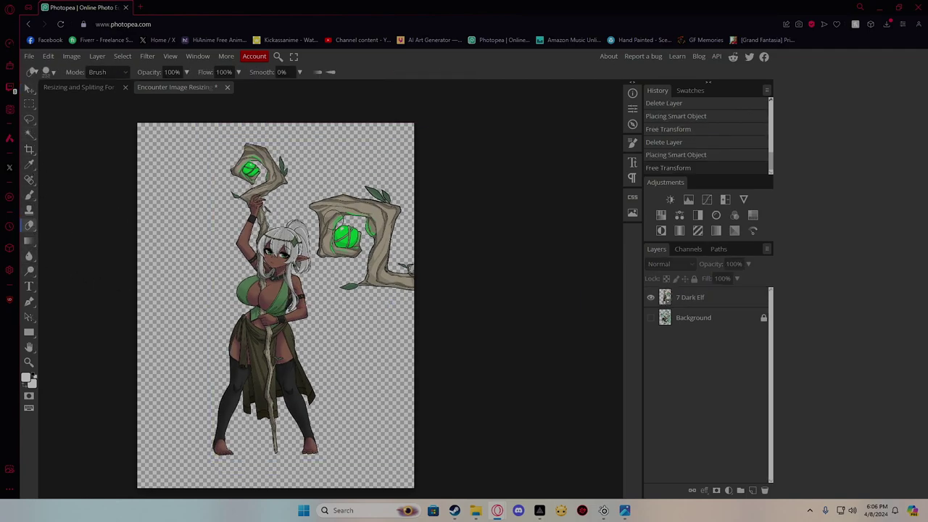
left_click(327, 210)
left_click(688, 297)
left_click(320, 195)
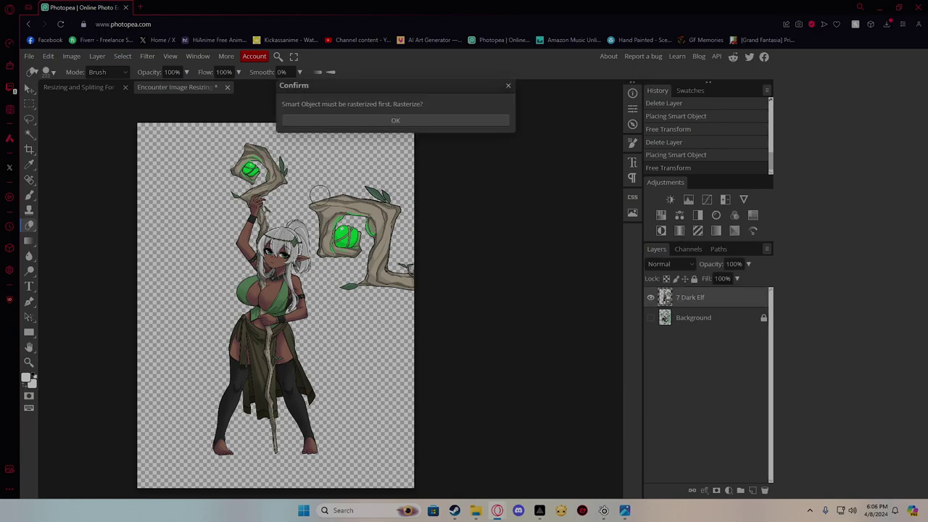
left_click(354, 121)
mouse_move(317, 198)
left_mouse_down()
mouse_move(324, 249)
mouse_move(338, 201)
mouse_move(384, 221)
mouse_move(368, 213)
left_mouse_up()
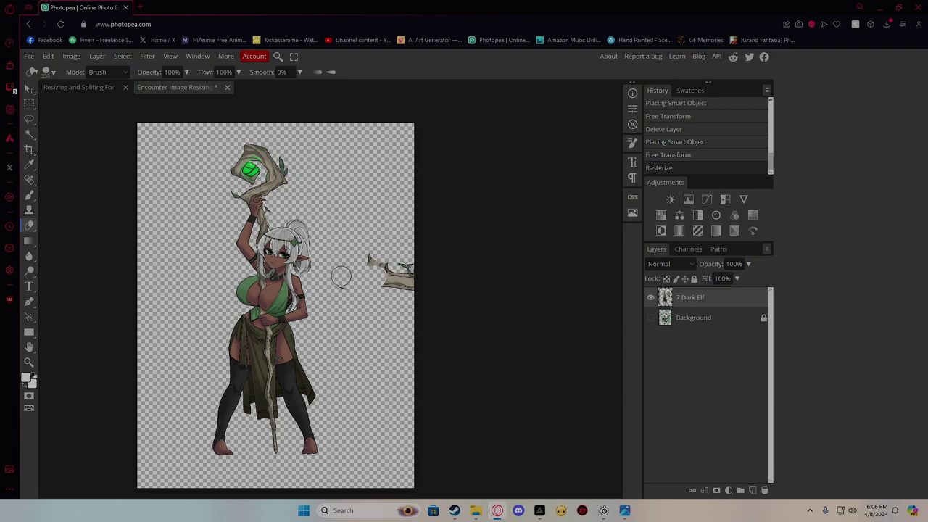
mouse_move(342, 276)
left_mouse_down()
mouse_move(413, 275)
mouse_move(417, 246)
left_mouse_up()
Adjust the full-body Dark Elf's position to centre her on the canvas and clear the layer selection
left_click(29, 88)
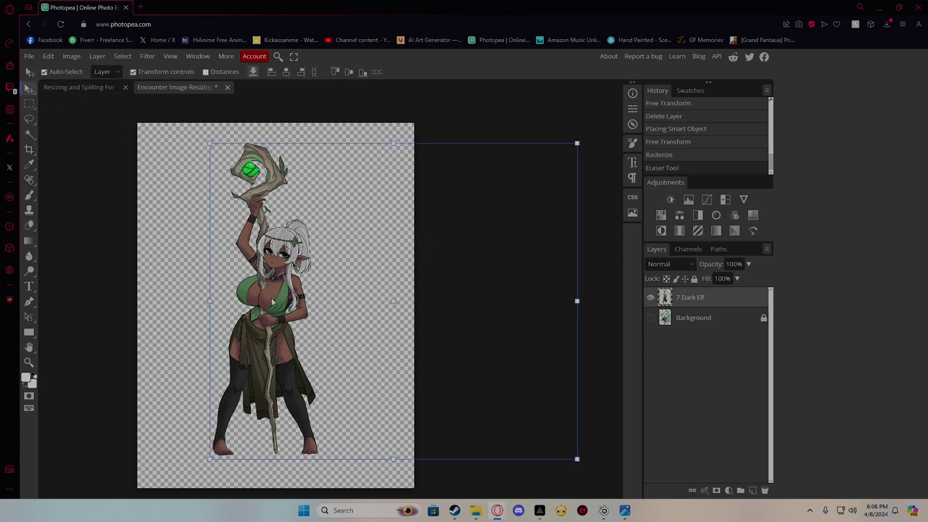
mouse_move(272, 300)
left_mouse_down()
mouse_move(281, 300)
mouse_move(261, 300)
mouse_move(280, 300)
left_mouse_up()
left_click(424, 110)
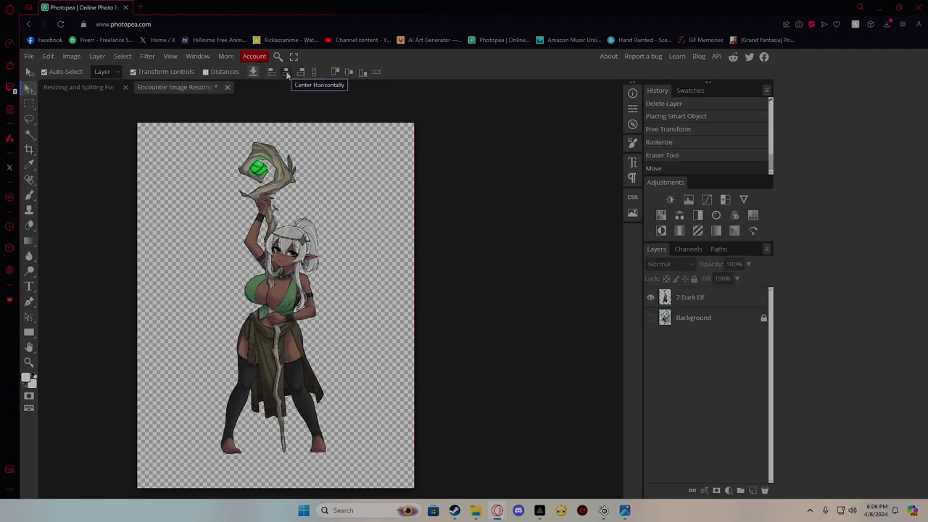
left_click(277, 101)
left_click(287, 75)
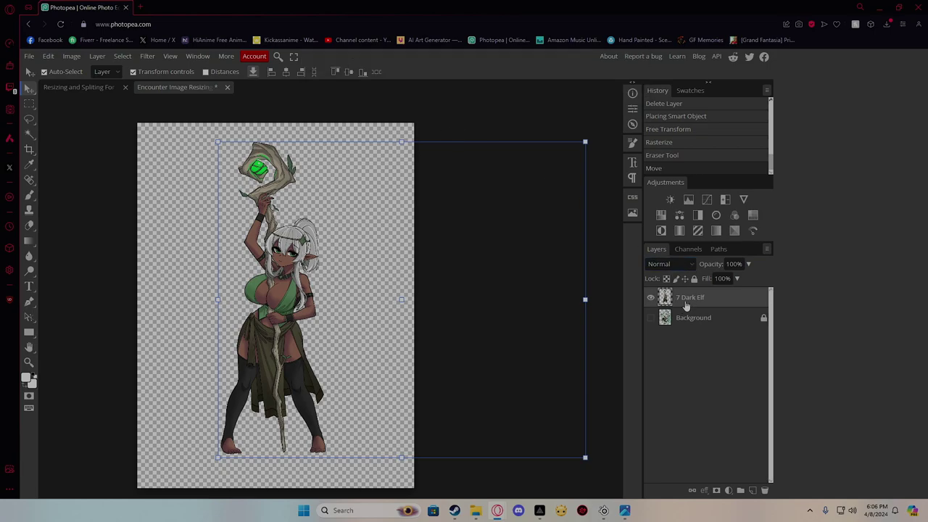
left_click_drag(289, 237, 284, 237)
right_click(284, 237)
left_click(264, 264)
left_click_drag(280, 286, 279, 310)
left_click(115, 287)
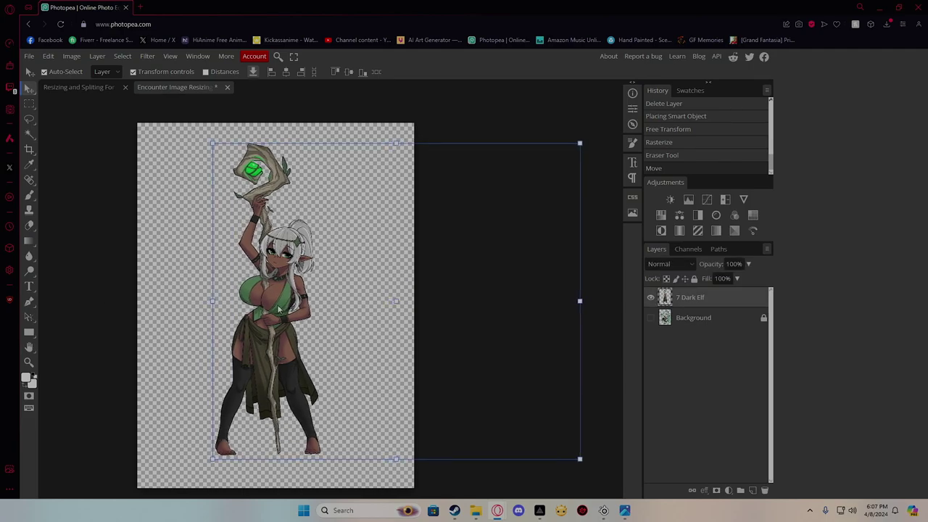
left_click(121, 290)
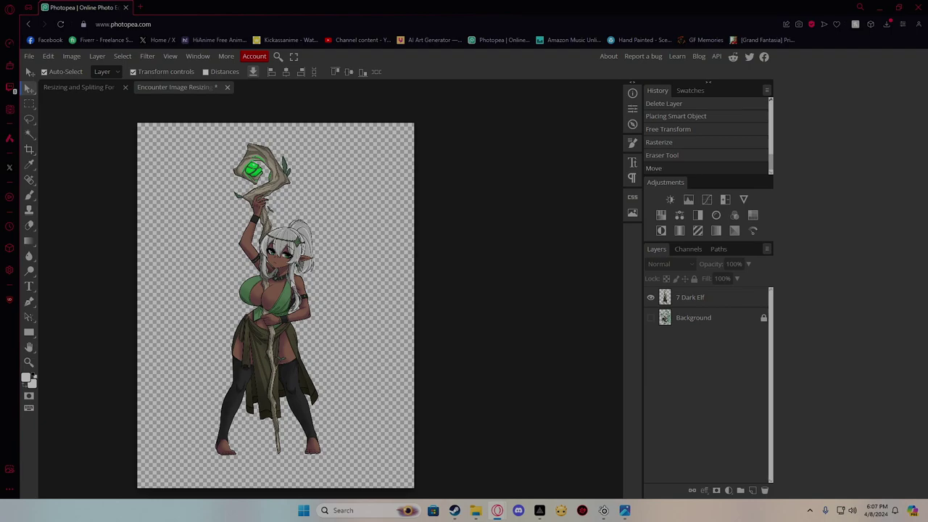
Save the document and export the full-body Dark Elf as a PNG named "Dark Elf Novice Encounter"
key("ctrl+s")
left_click(29, 55)
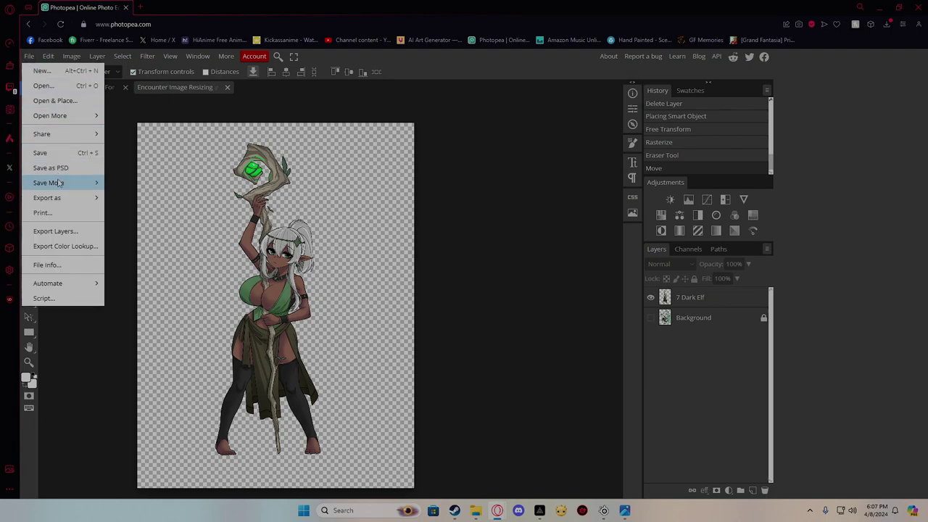
mouse_move(65, 197)
left_click(140, 198)
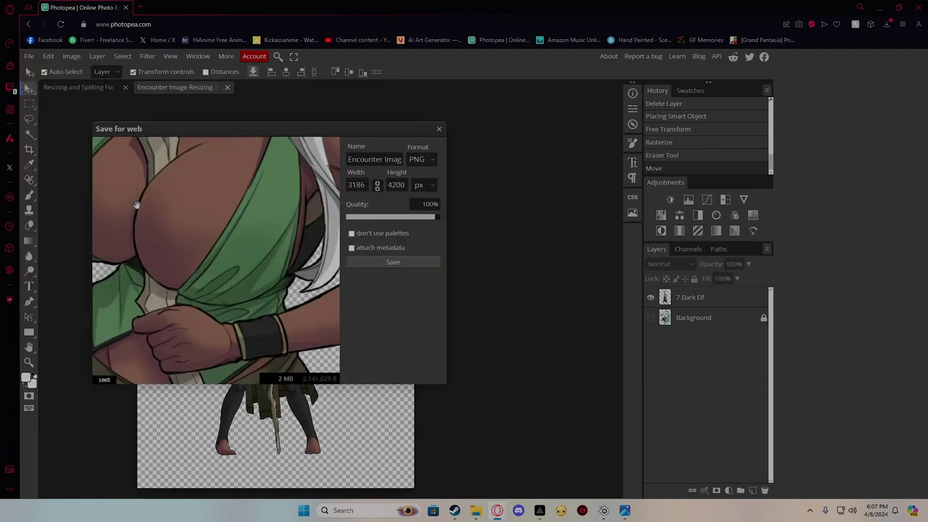
key("ctrl+a")
type("Encounter")
key("Home")
type("Dark Elf Novice")
left_click(483, 192)
left_click(405, 262)
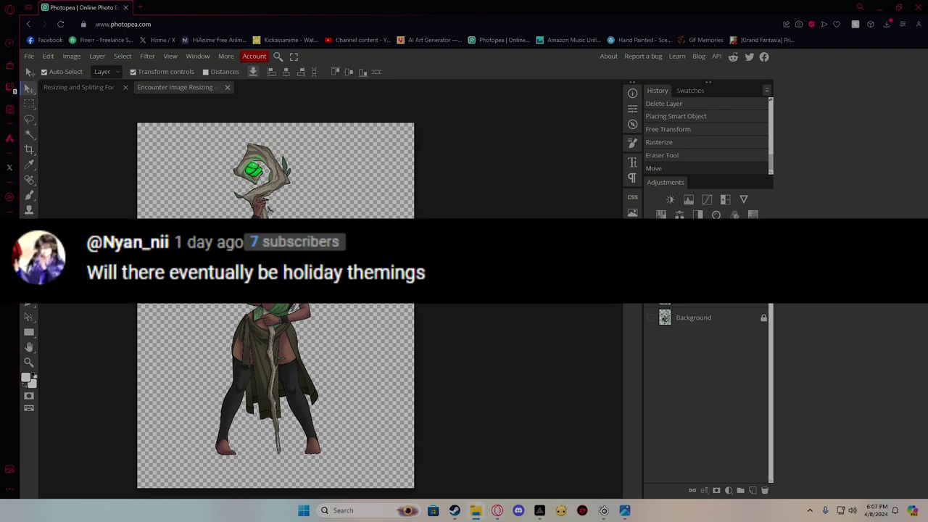
Place the 8 Dark Elf Mage artwork, delete the 7 Dark Elf layer and move 8 Dark Elf Mage above Background
left_click_drag(927, 326, 293, 323)
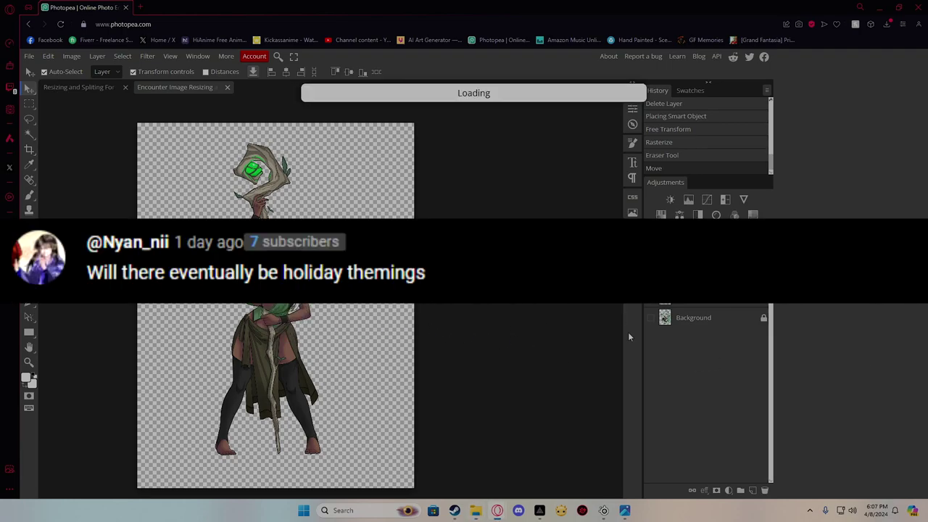
key("Return")
left_click(699, 299)
key("Delete")
left_click_drag(698, 319, 698, 293)
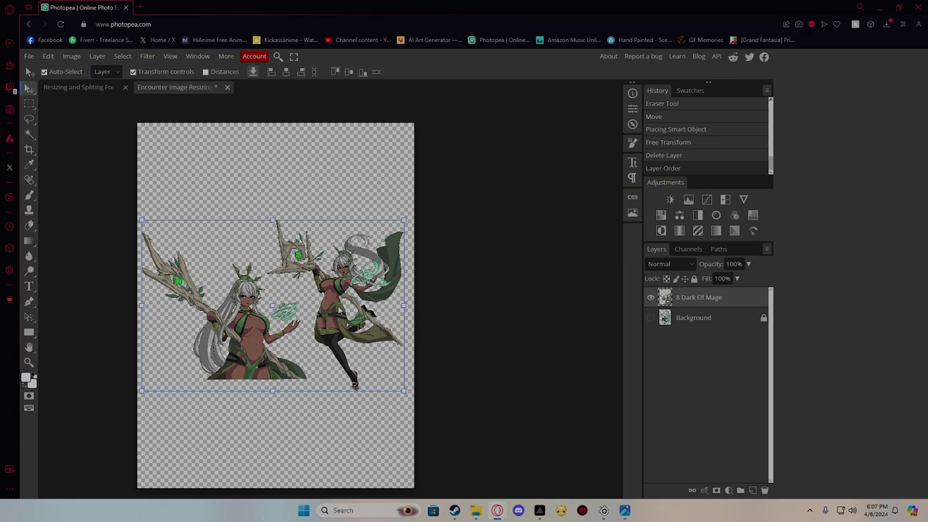
Enlarge the 8 Dark Elf Mage artwork to about 170.58% and position the full-body figure within the canvas
left_click_drag(340, 310, 229, 336)
left_click_drag(291, 247, 432, 134)
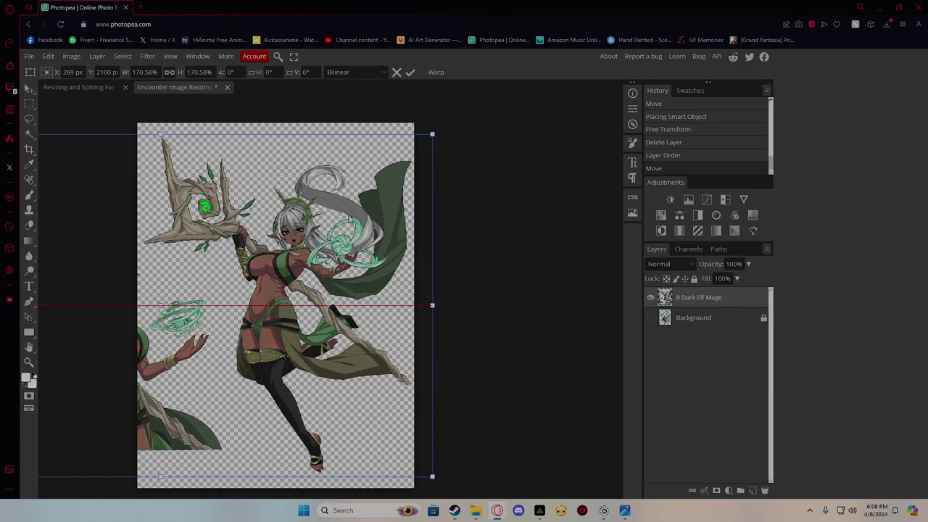
left_click_drag(366, 203, 355, 206)
key("Return")
Rasterize the 8 Dark Elf Mage layer and erase the half-body figure's remains beside the full-body mage
left_click(676, 322)
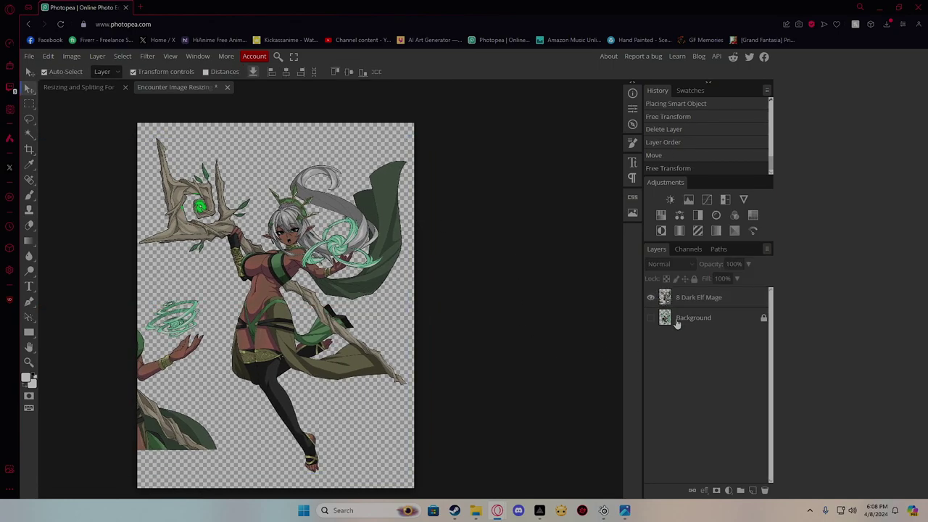
left_click(30, 225)
left_click(153, 319)
left_click(692, 306)
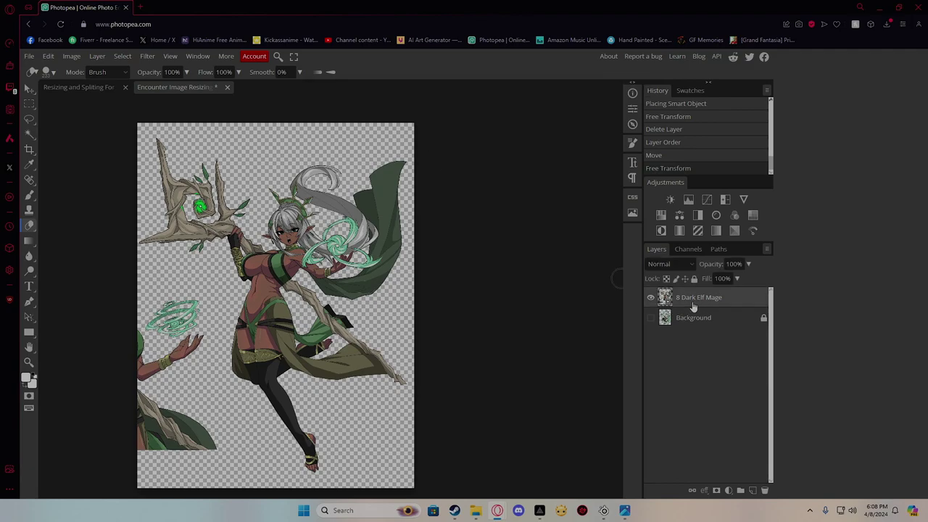
left_click(220, 320)
left_click(395, 121)
mouse_move(166, 327)
left_mouse_down()
mouse_move(196, 305)
mouse_move(159, 313)
mouse_move(147, 428)
mouse_move(201, 457)
mouse_move(160, 423)
mouse_move(138, 440)
mouse_move(150, 328)
left_mouse_up()
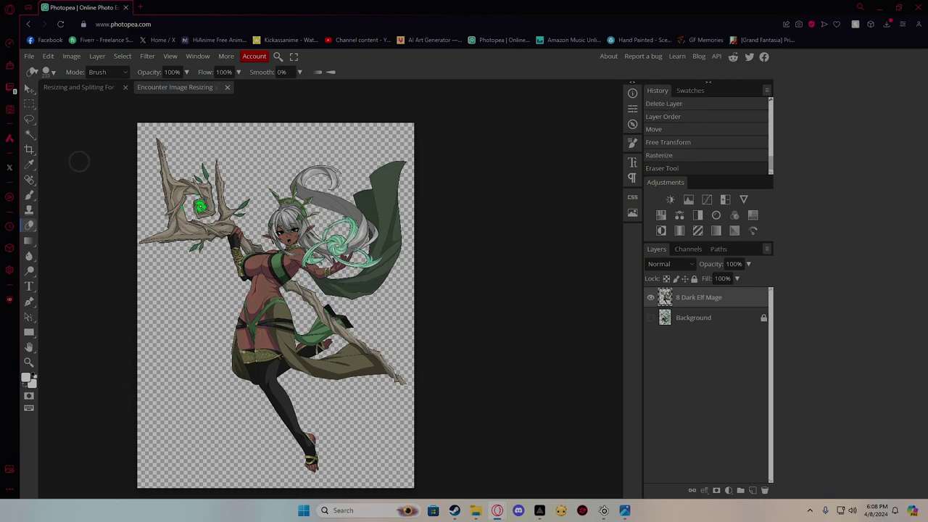
Clear the layer selection and save the encounter image document
left_click(29, 88)
left_click(459, 256)
key("ctrl+s")
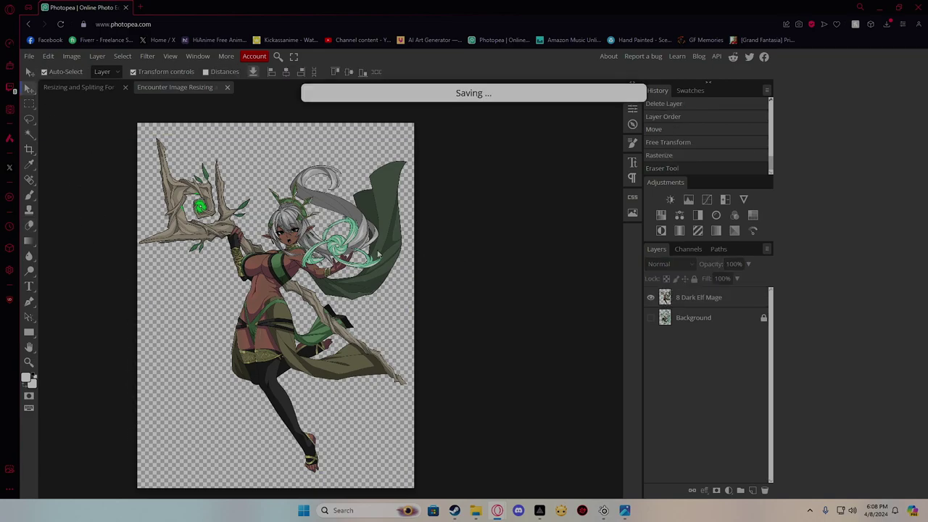
Export the full-body mage as a PNG named "Dark Elf Mage Encounter"
left_click(29, 56)
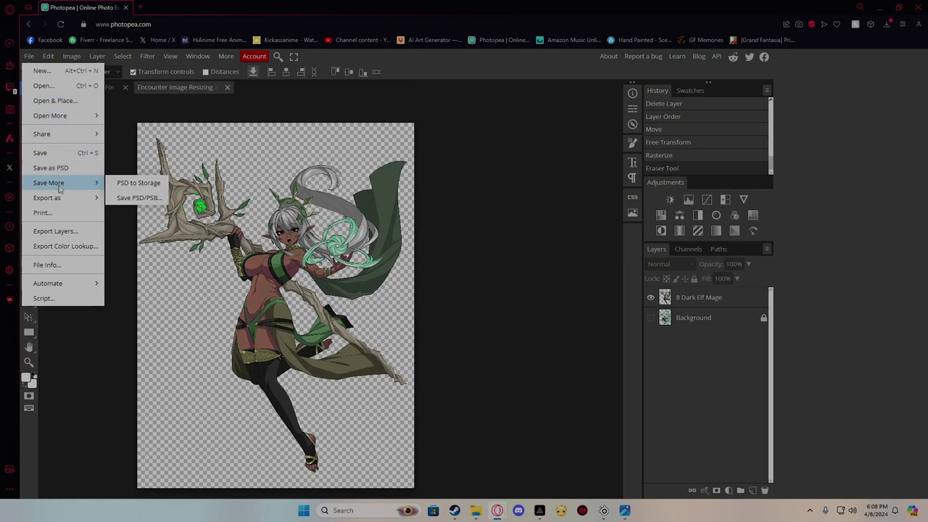
mouse_move(80, 197)
left_click(129, 198)
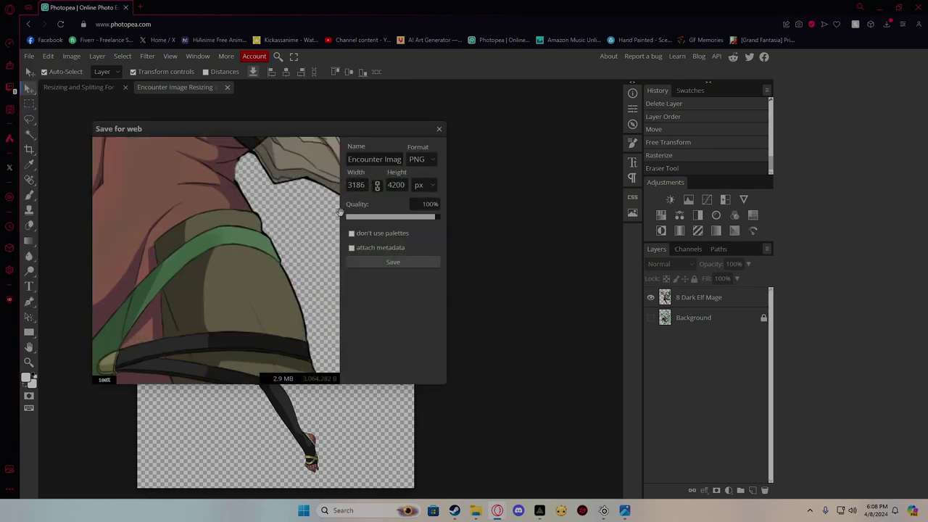
left_click_drag(384, 160, 511, 169)
key("BackSpace")
key("Home")
type("Dark El")
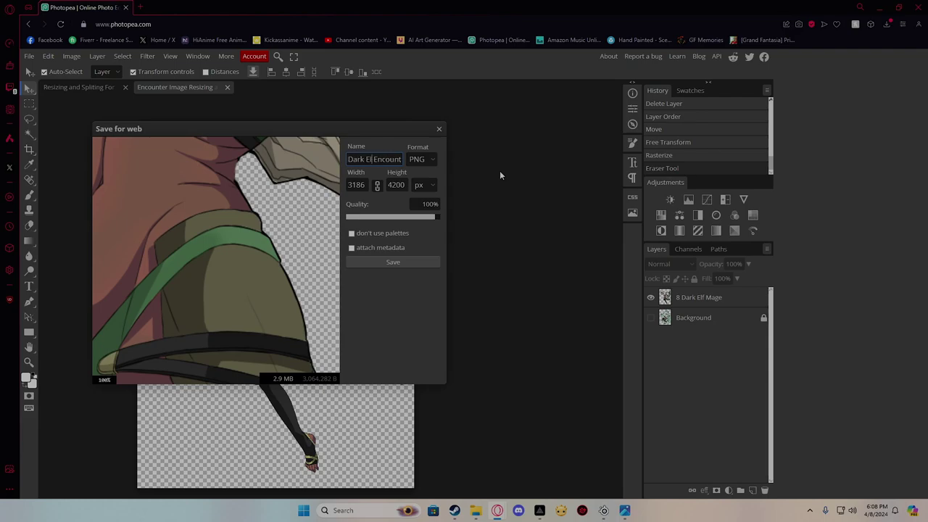
type("f mage")
key("Left")
key("Left")
key("BackSpace")
type("M")
left_click(389, 264)
left_click(451, 140)
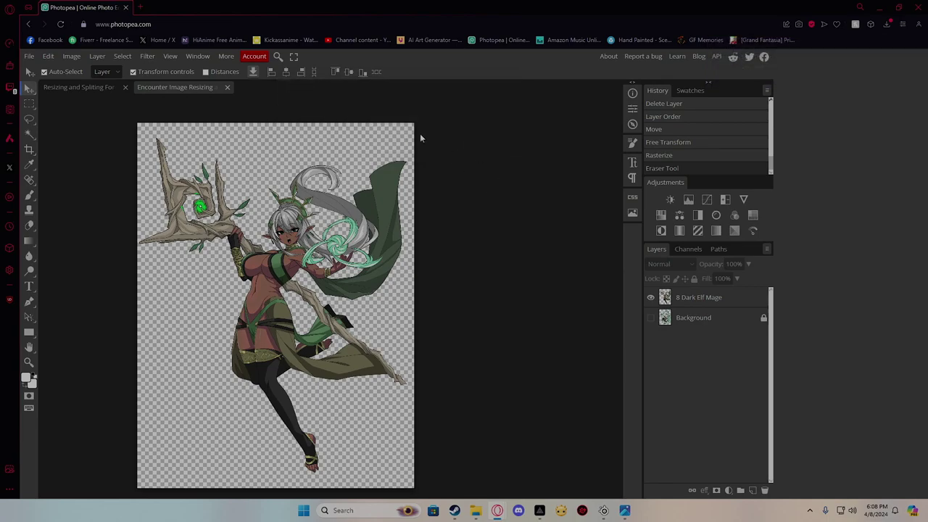
In the Resizing and Spliting document, delete the 7 Dark Elf layer and place the 8 Dark Elf Mage artwork
left_click(90, 88)
left_click(377, 303)
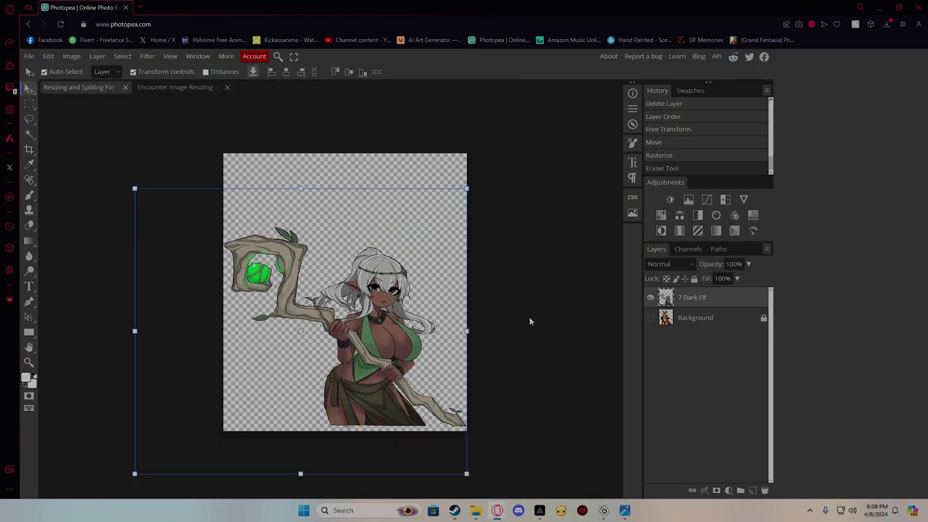
key("Delete")
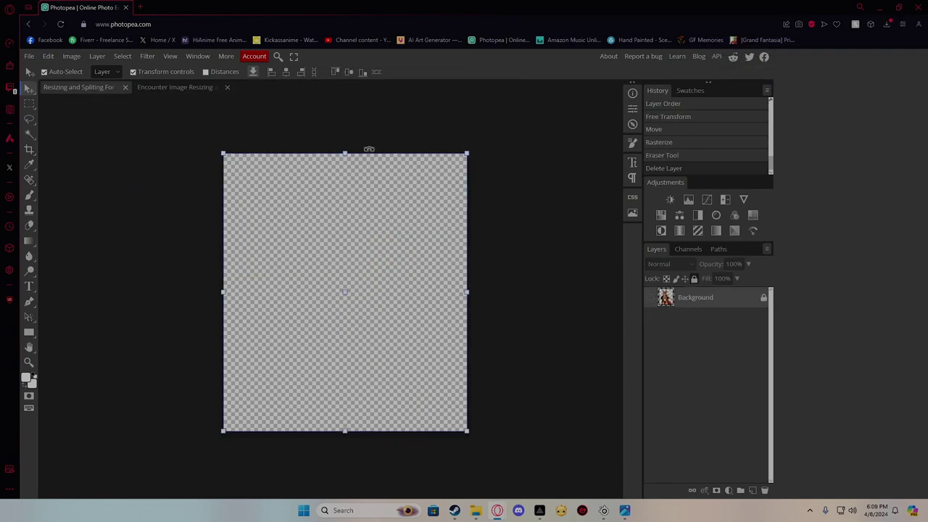
left_click_drag(652, 307, 450, 302)
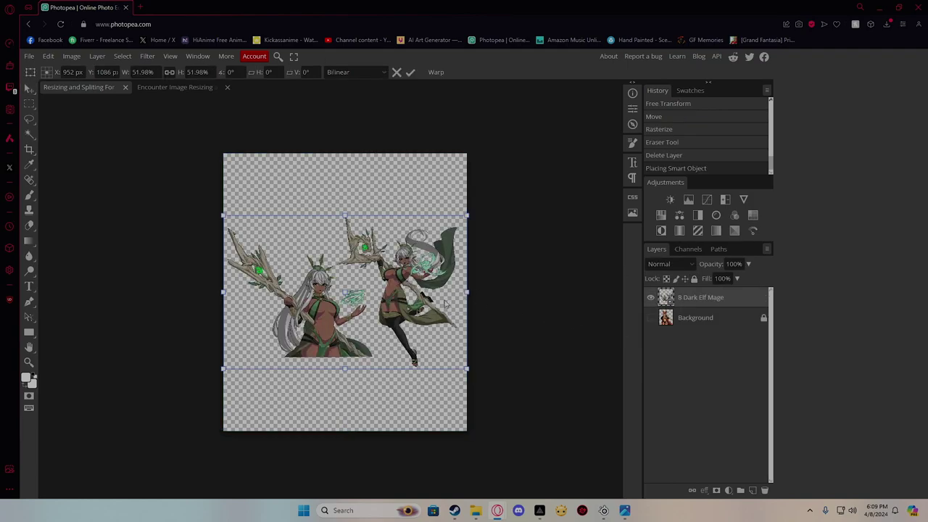
Scale the placed 8 Dark Elf Mage artwork to about 83.95% with the half-body figure on the canvas
left_click_drag(467, 216, 652, 120)
left_click_drag(492, 231, 475, 273)
left_click_drag(206, 147, 221, 151)
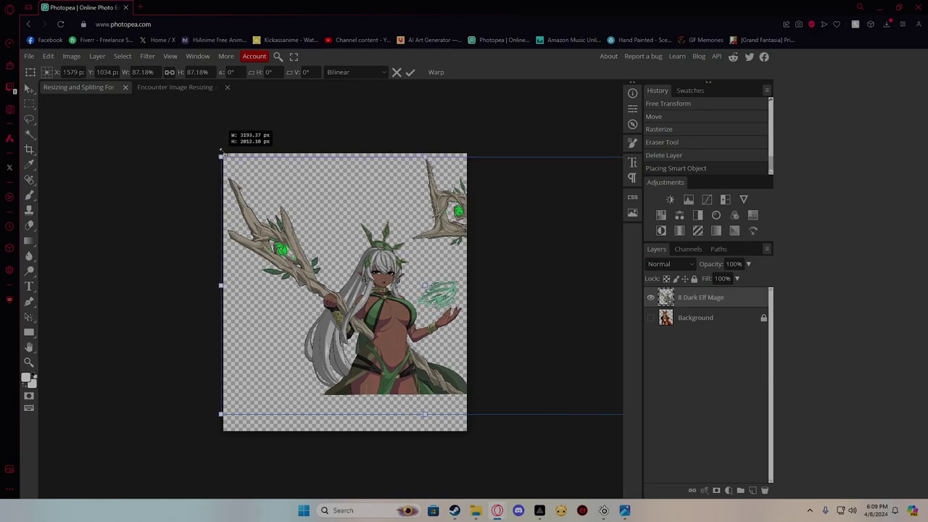
left_click_drag(335, 264, 333, 264)
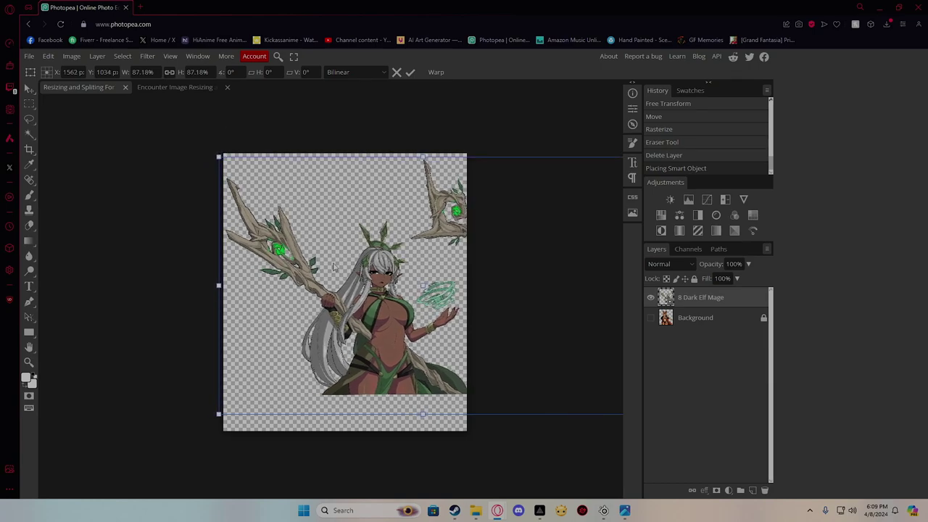
left_click_drag(219, 153, 234, 167)
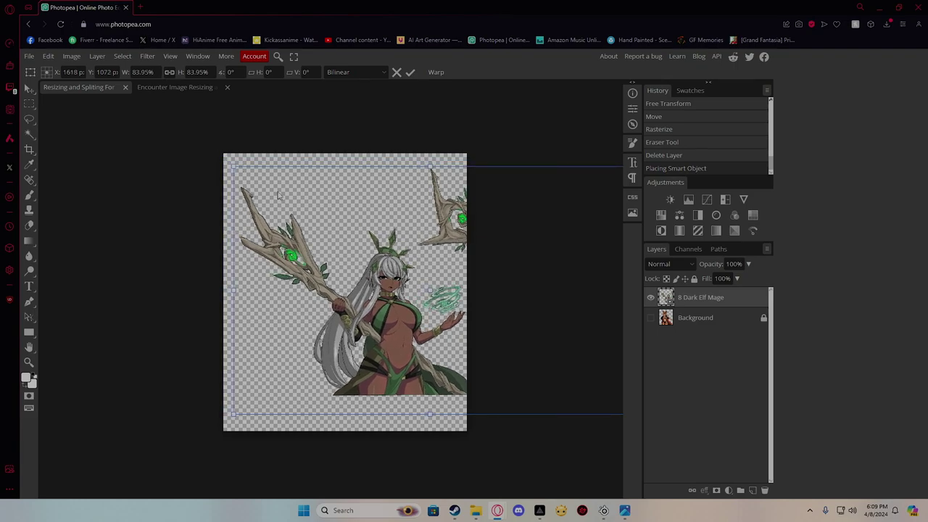
Nudge the mage artwork left and enlarge it slightly so the half-body figure and her staff span the canvas width
key("Left")
key("Left")
key("Left")
key("Left")
key("Left")
key("Left")
key("Left")
key("Left")
key("Left")
key("Left")
key("Left")
key("Left")
key("Left")
key("Left")
key("Left")
key("Left")
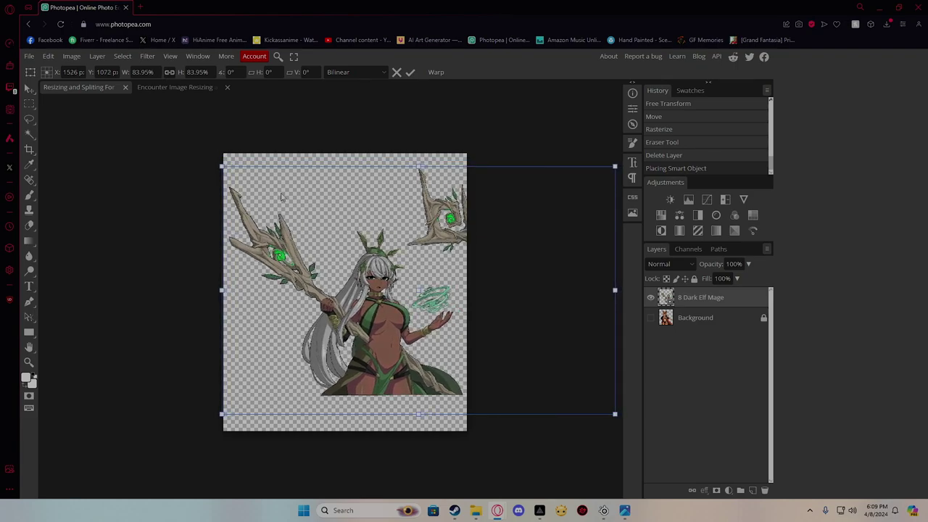
key("shift+Left")
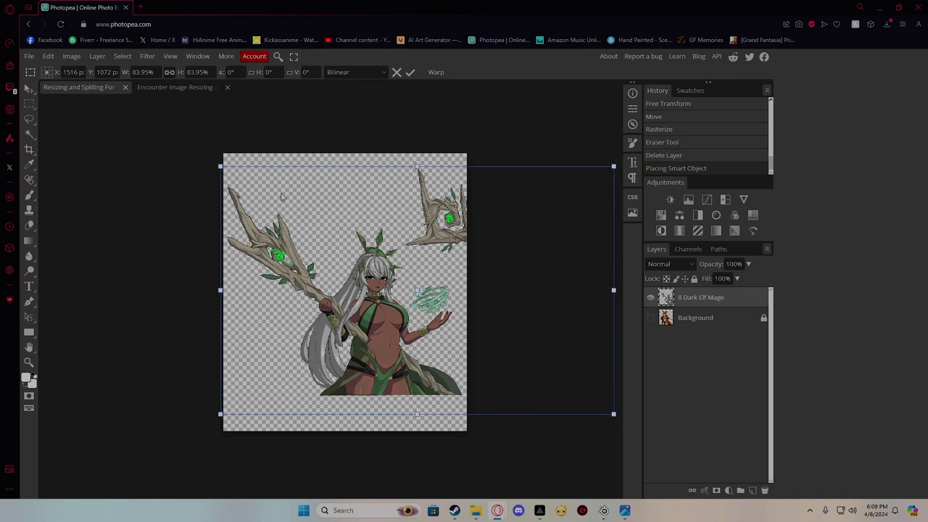
left_click_drag(613, 166, 619, 162)
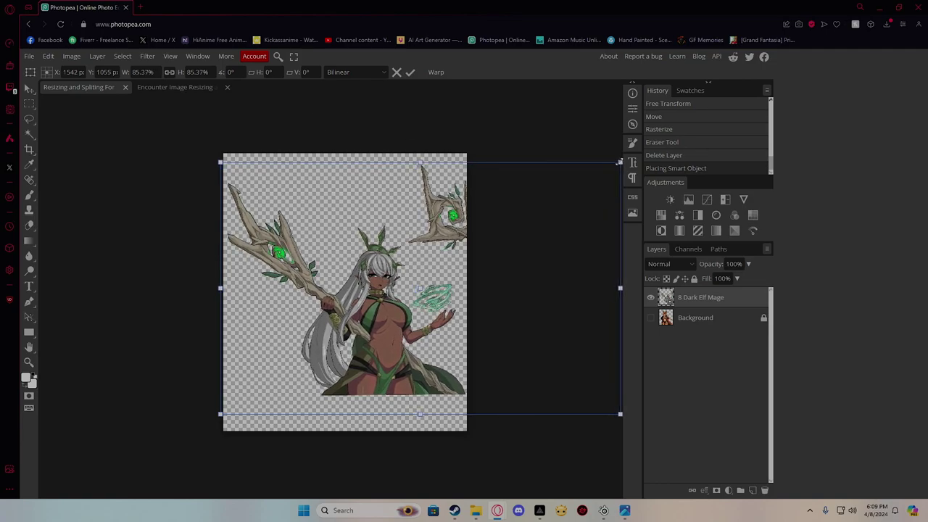
left_click_drag(220, 161, 216, 157)
key("Return")
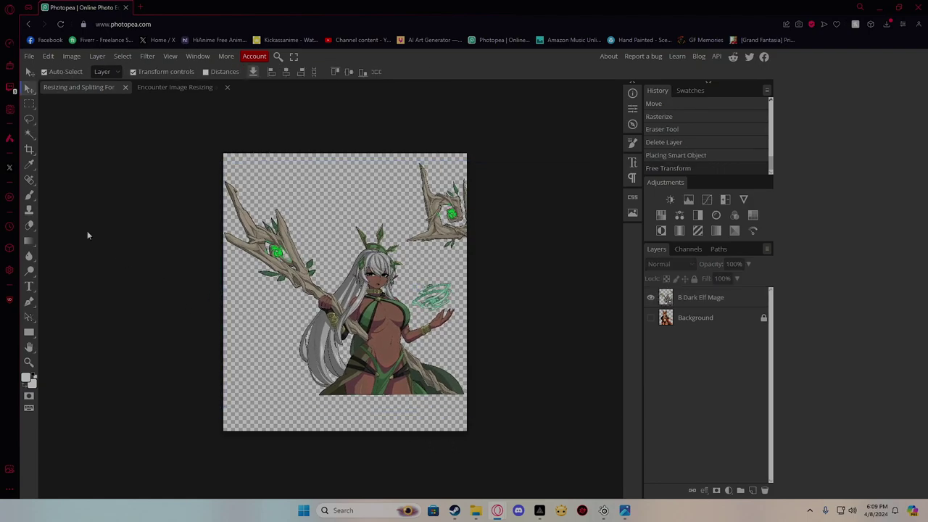
Rasterize the 8 Dark Elf Mage layer and erase the second figure's staff beside the half-body mage
left_click(31, 236)
left_click(29, 225)
left_click(416, 195)
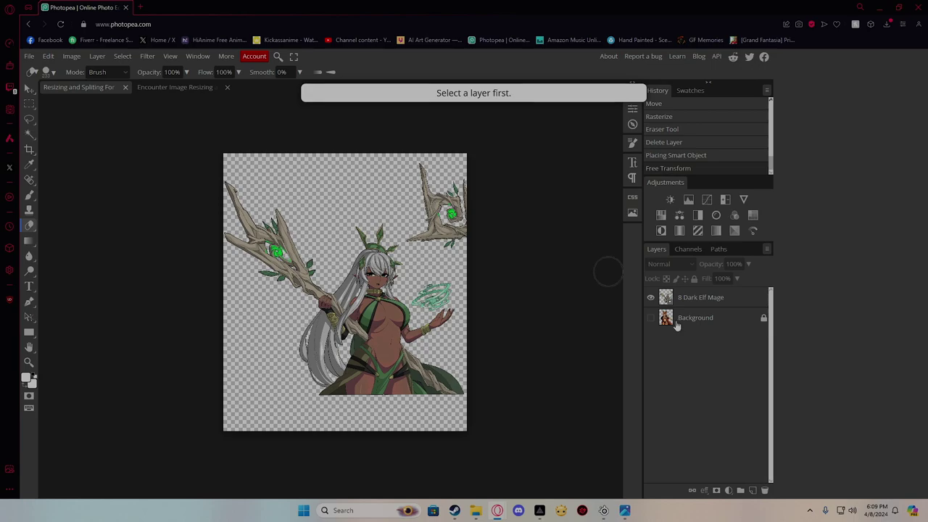
left_click(688, 300)
left_click(433, 233)
left_click(419, 126)
mouse_move(427, 242)
left_mouse_down()
mouse_move(419, 163)
mouse_move(450, 190)
mouse_move(467, 242)
mouse_move(472, 224)
left_mouse_up()
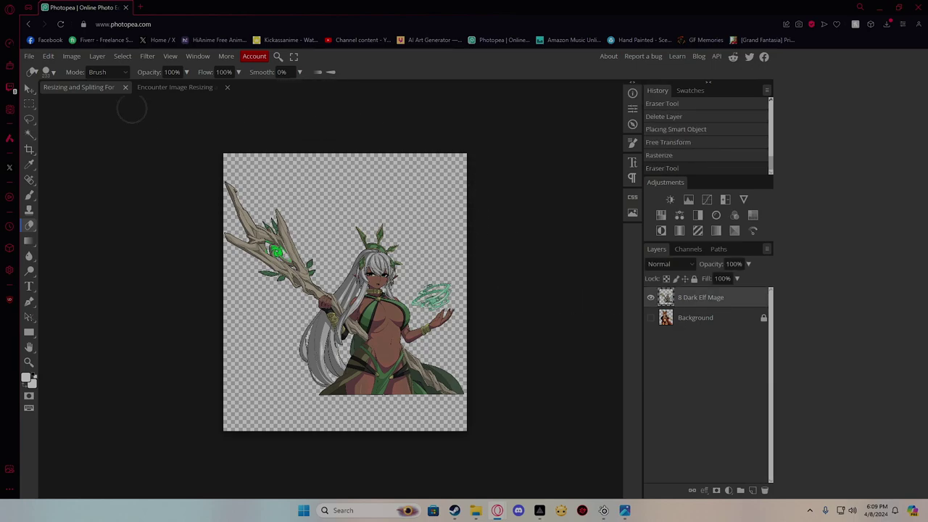
Clear the layer selection and save the half-body mage document
left_click(29, 87)
left_click(139, 215)
key("ctrl+s")
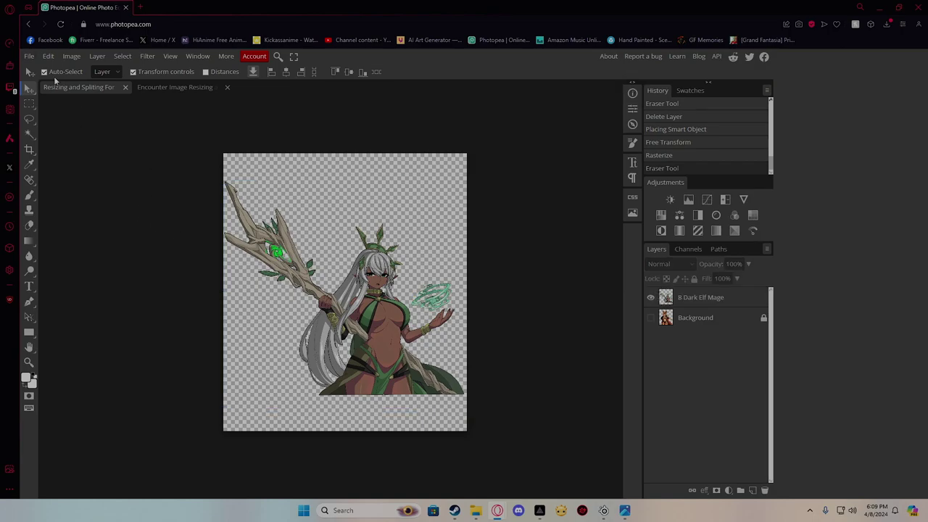
Export the half-body mage as a PNG named "Dark Elf Mage Battle"
left_click(29, 56)
mouse_move(60, 197)
left_click(129, 199)
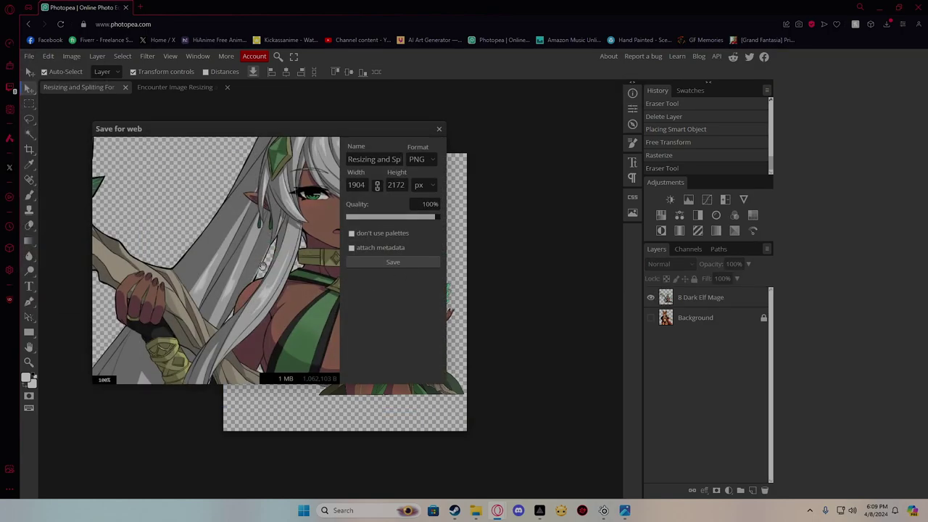
triple_click(373, 158)
type("Dark Elf Mage B")
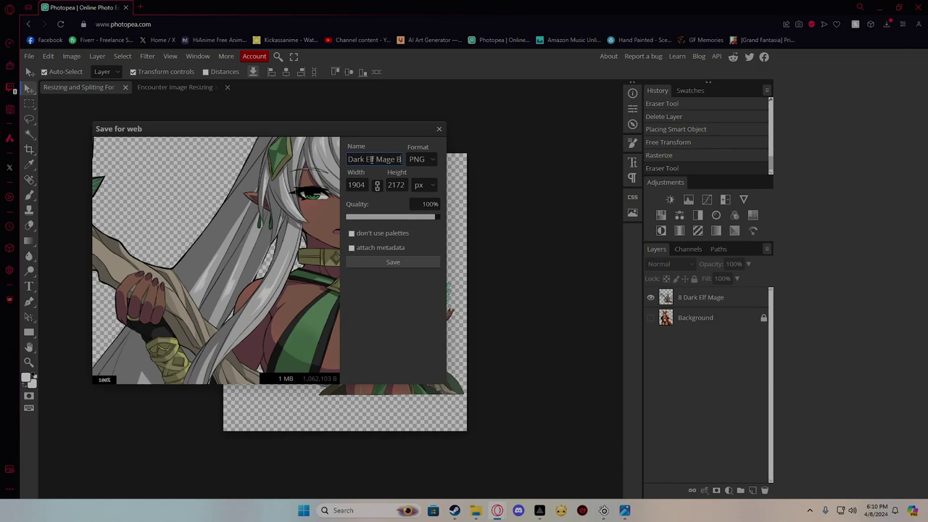
type("attle")
left_click(384, 265)
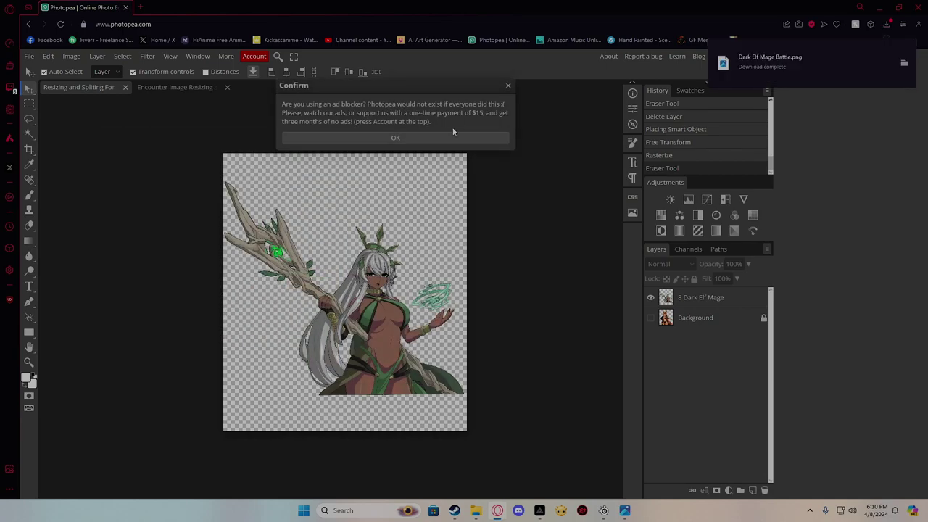
left_click(449, 137)
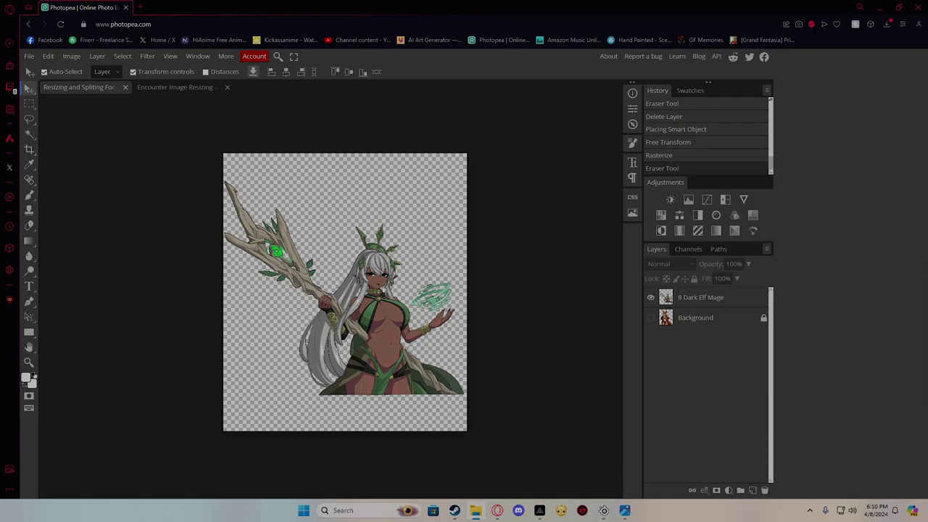
Place the transparent file (9) artwork, delete the 8 Dark Elf Mage layer and move the new layer above Background
left_click_drag(926, 287, 384, 304)
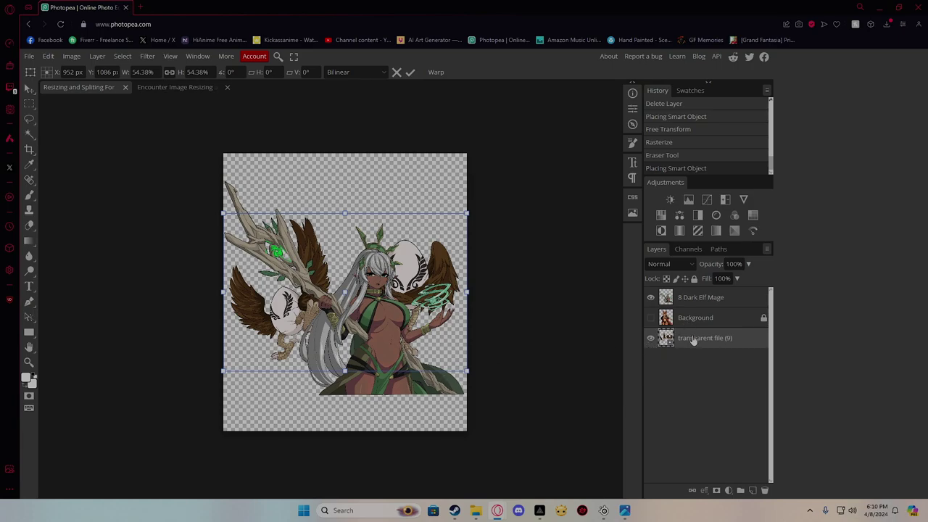
key("Return")
key("Delete")
key("ctrl+z")
left_click(698, 298)
key("Delete")
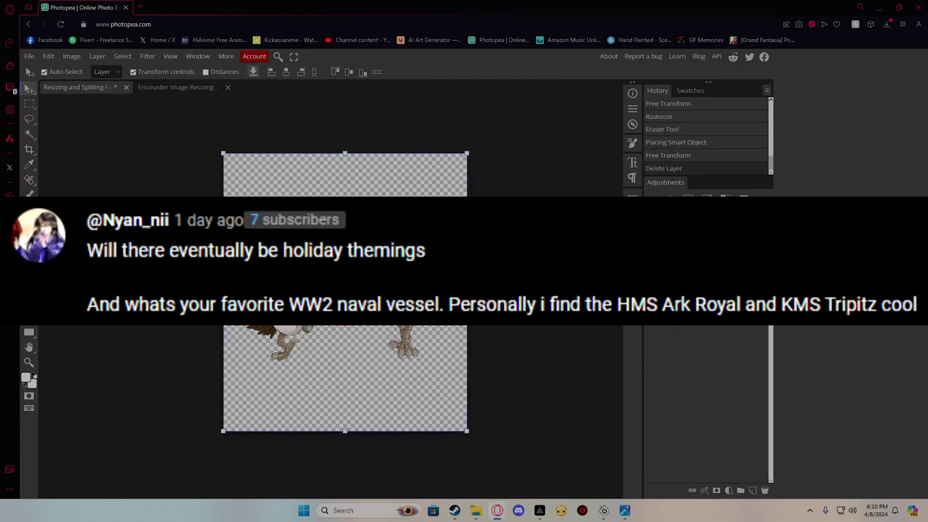
left_click_drag(696, 279, 695, 303)
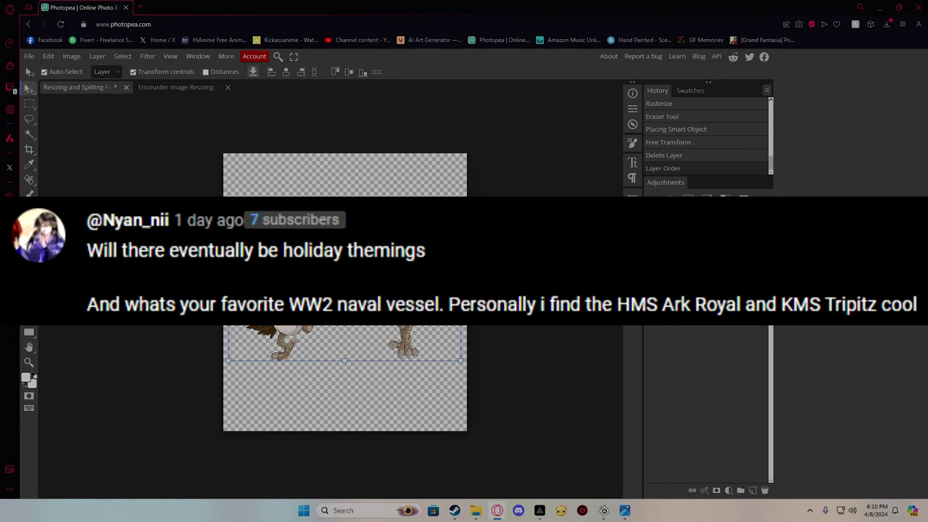
Scale the transparent file (9) artwork to about 97.1%, centre the winged egg on the canvas and clear the selection
left_click_drag(228, 218, 31, 87)
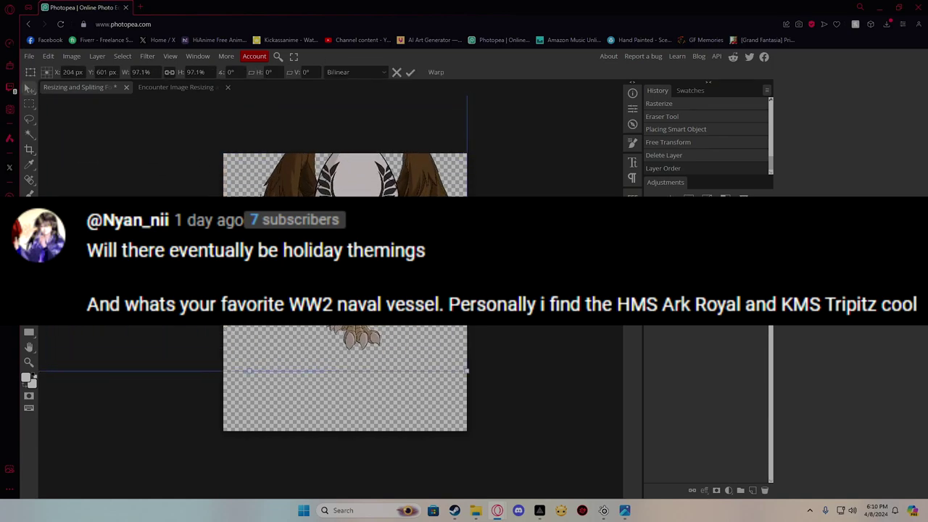
key("Return")
left_click_drag(348, 217, 344, 273)
left_click(550, 382)
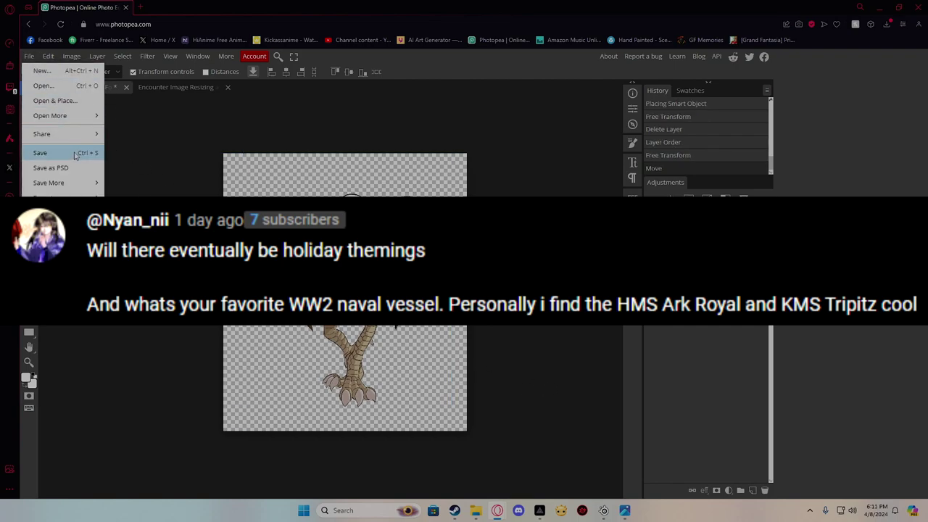
Export the winged egg as a PNG named "Fegg Battle"
mouse_move(73, 197)
left_click(121, 199)
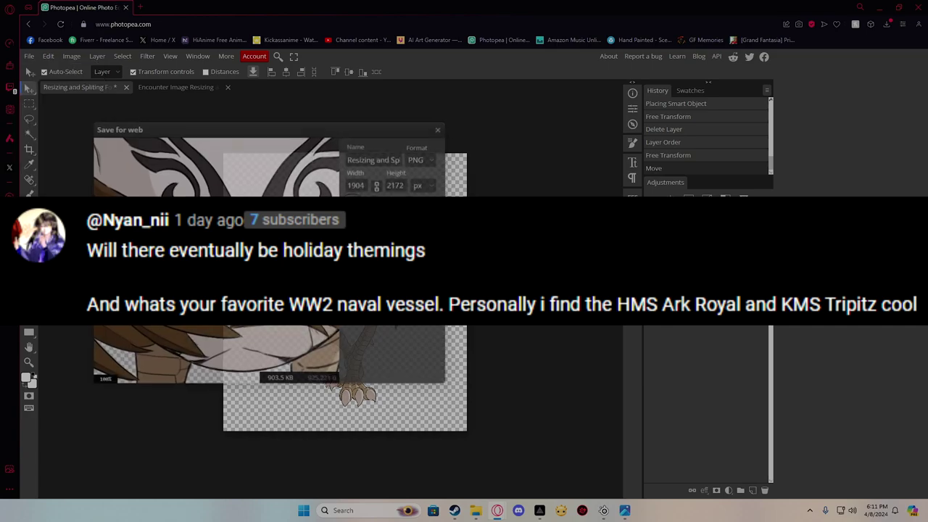
triple_click(392, 159)
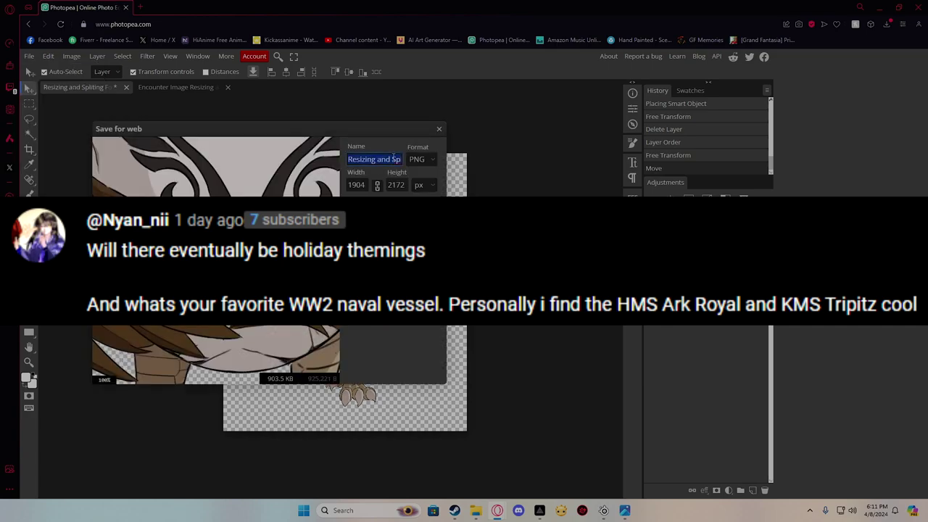
type("Battle")
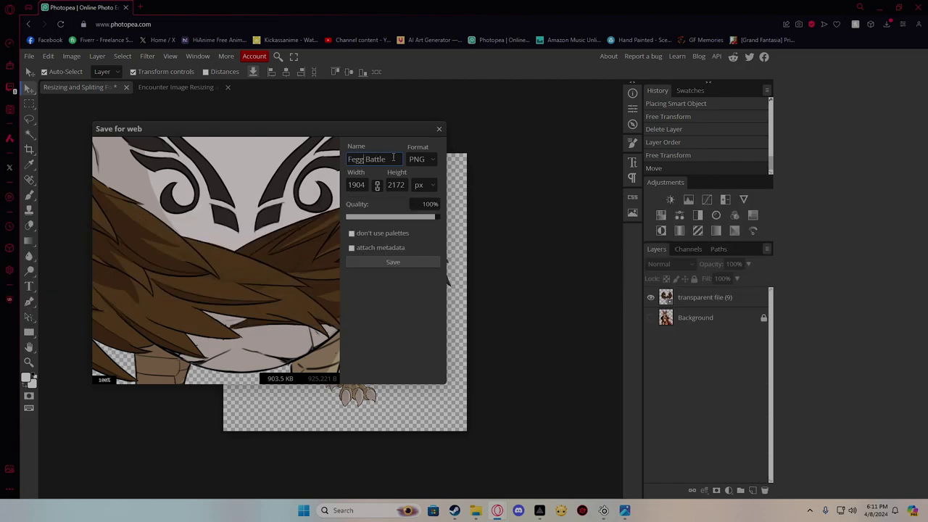
left_click(377, 261)
left_click(424, 135)
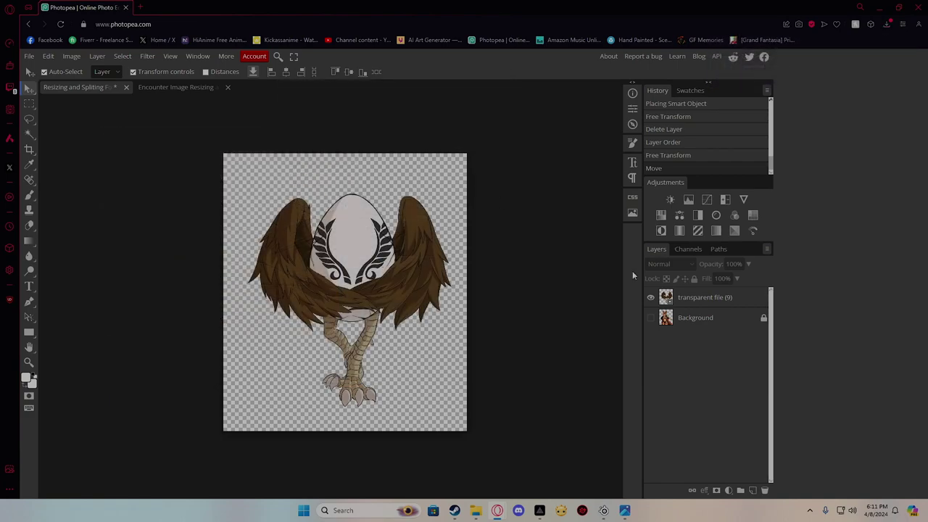
In the Encounter Image Resizing document, delete the old artwork layer and place the transparent file (9) artwork
left_click(397, 257)
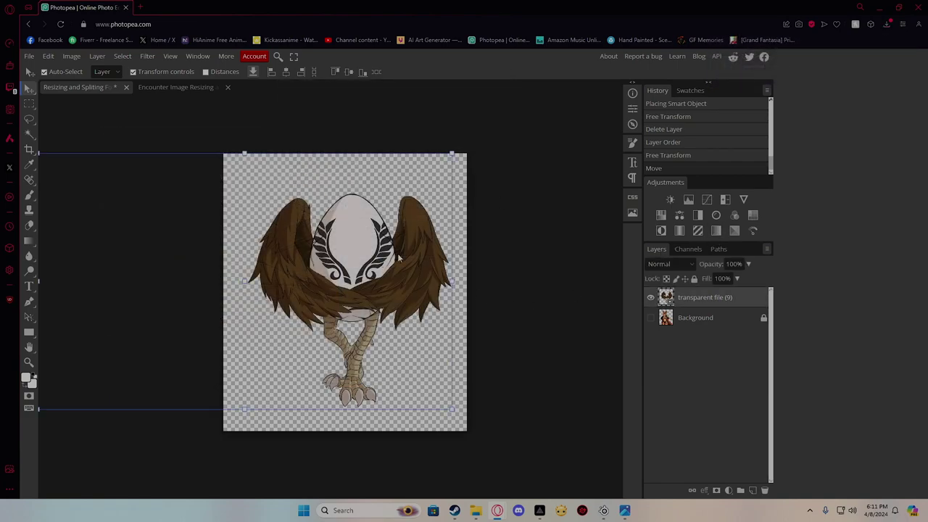
left_click(201, 87)
key("Delete")
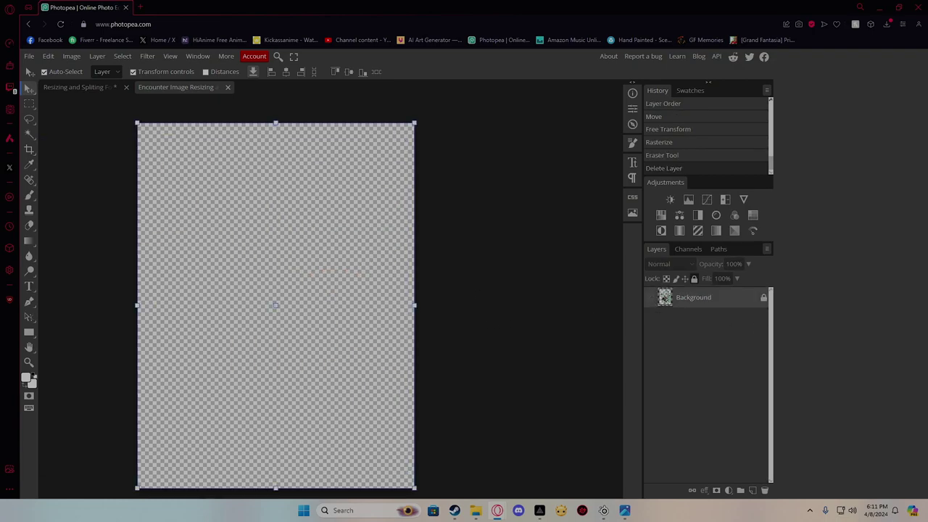
left_click_drag(486, 290, 373, 284)
Scale the transparent file (9) artwork to about 174% and position it so only the flying winged egg fills the canvas
left_click_drag(417, 215, 630, 124)
left_click_drag(385, 283, 414, 304)
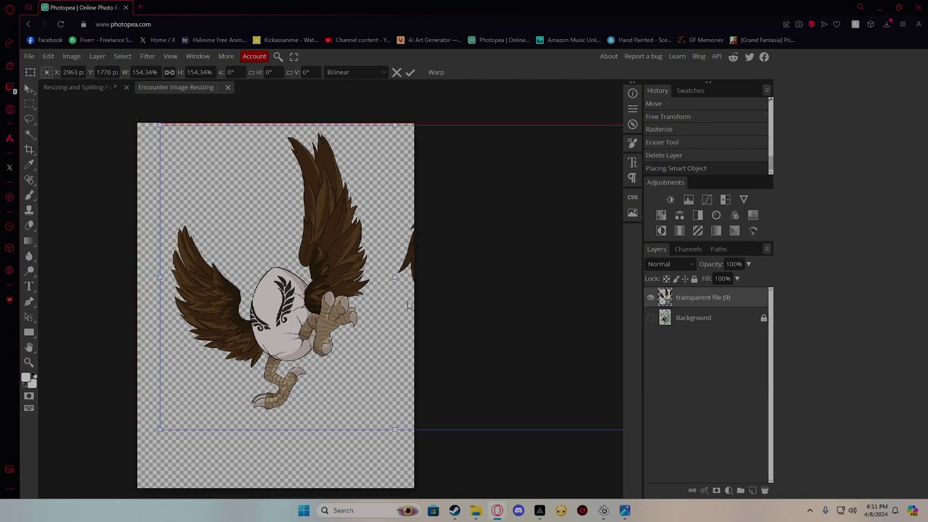
left_click_drag(161, 127, 91, 101)
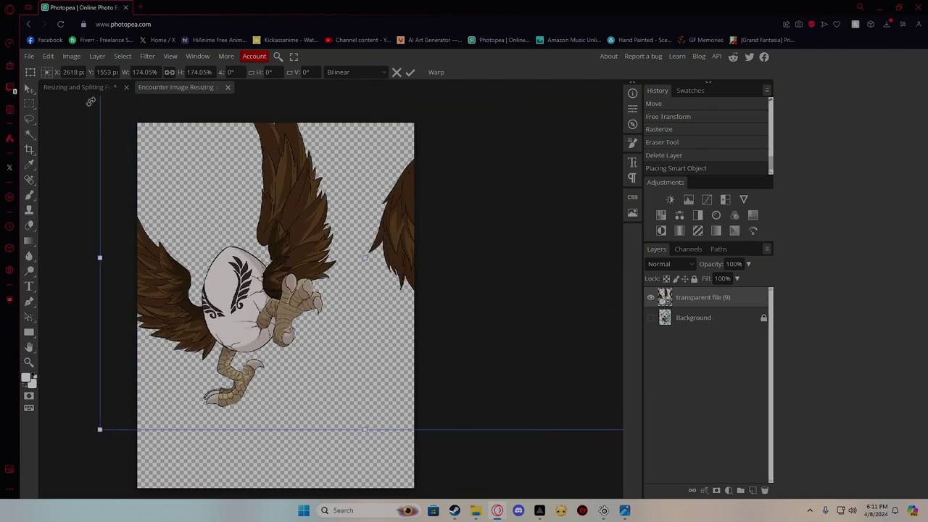
left_click_drag(258, 208, 304, 247)
key("Return")
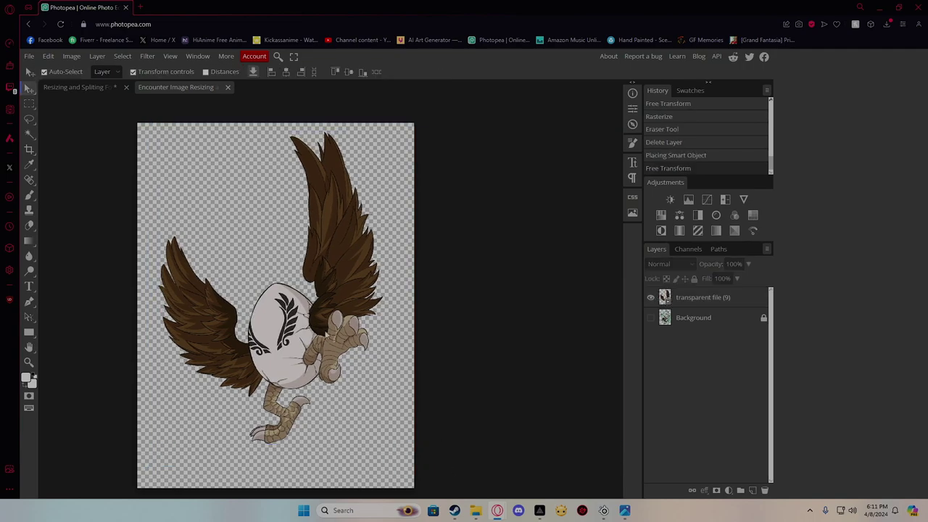
Export the flying winged egg as a PNG named "Fegg Encounter"
left_click(29, 56)
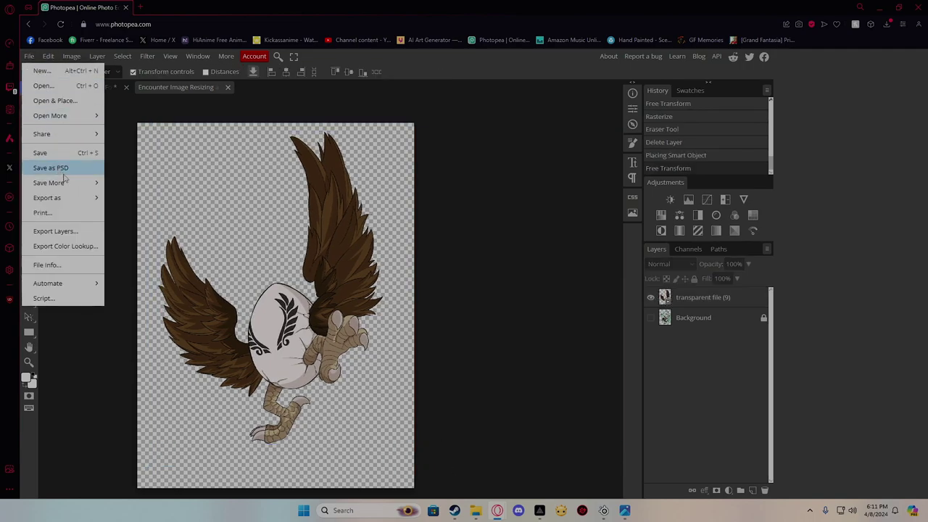
mouse_move(76, 196)
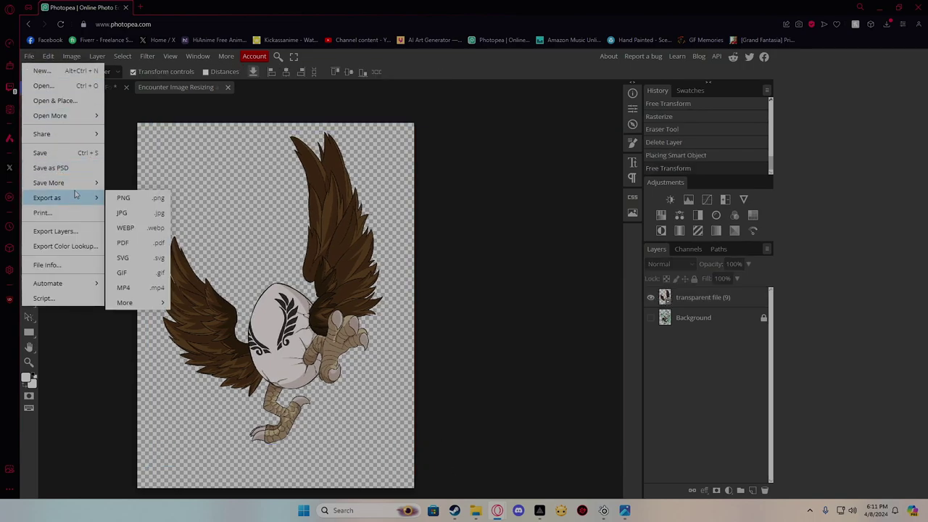
left_click(123, 197)
triple_click(380, 160)
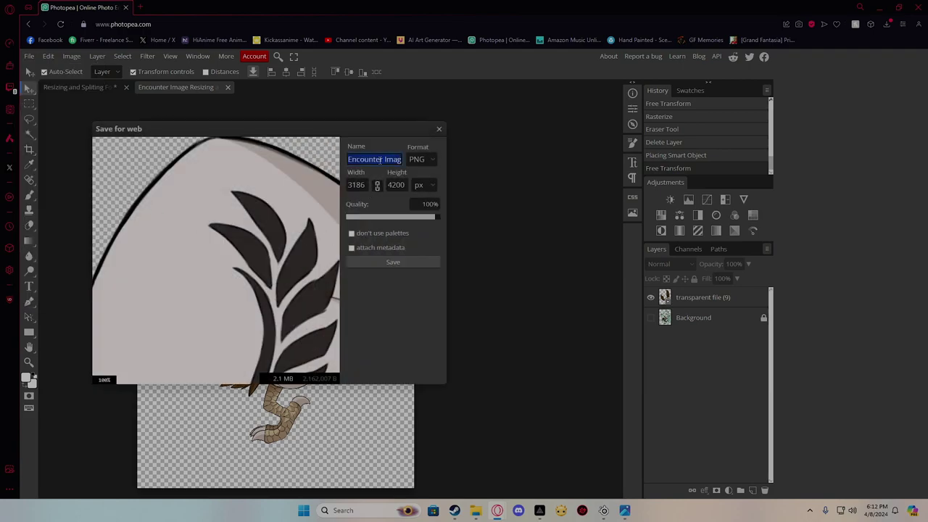
key("Right")
left_click(393, 262)
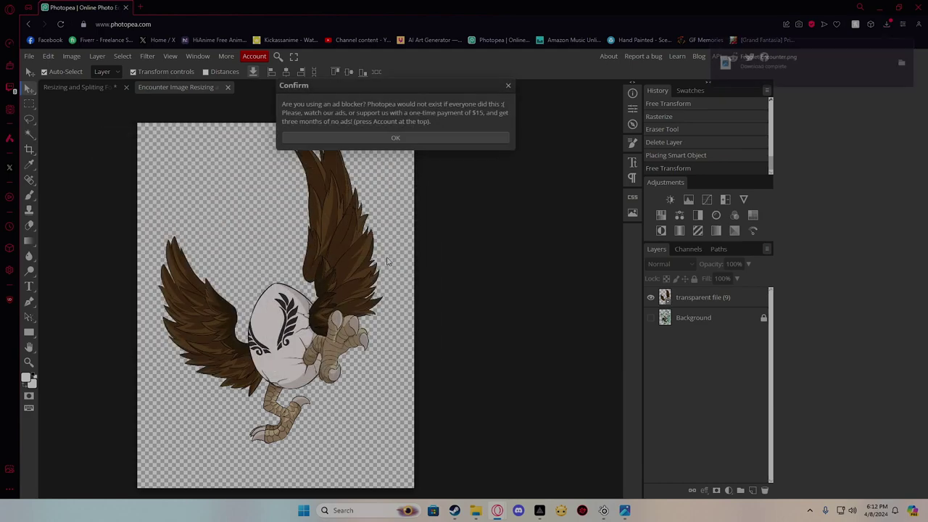
left_click(463, 138)
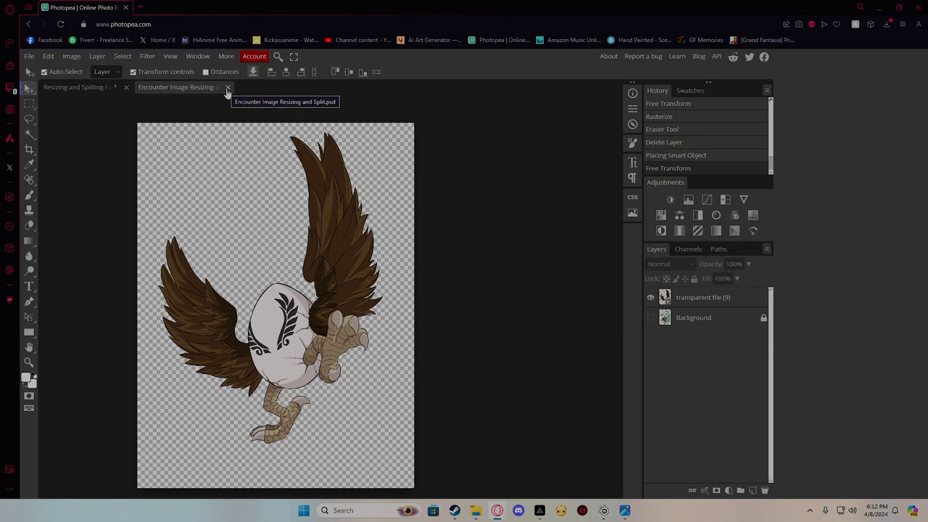
In the Resizing and Spliting document, delete the winged egg layer and place the transparent file (6) artwork
left_click(110, 89)
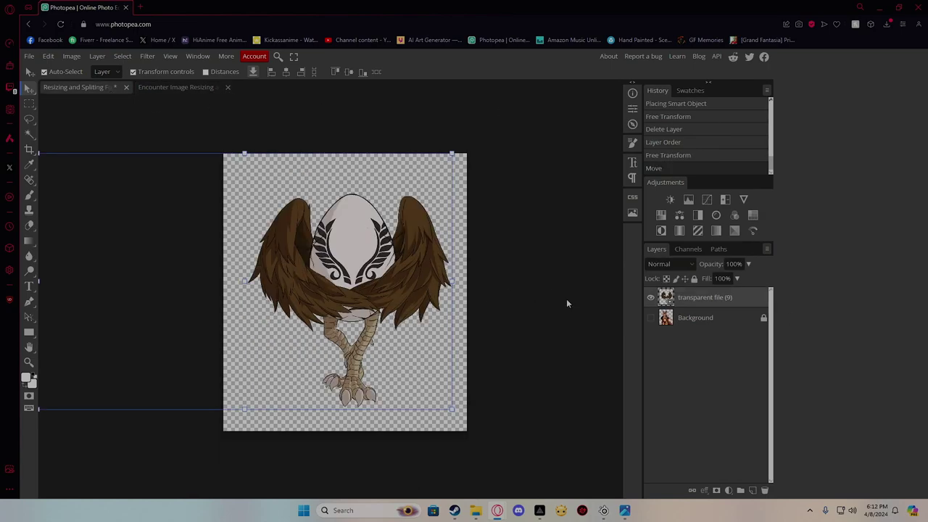
key("Delete")
left_click_drag(927, 290, 371, 292)
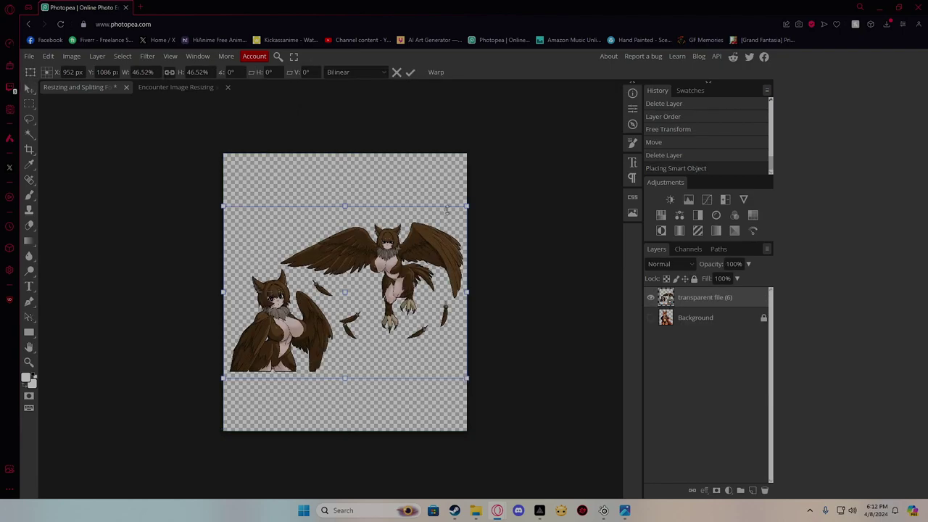
Scale the transparent file (6) artwork to about 94.7% and position the half-body owl girl within the canvas
left_click_drag(446, 209, 778, 115)
left_click_drag(399, 257, 411, 284)
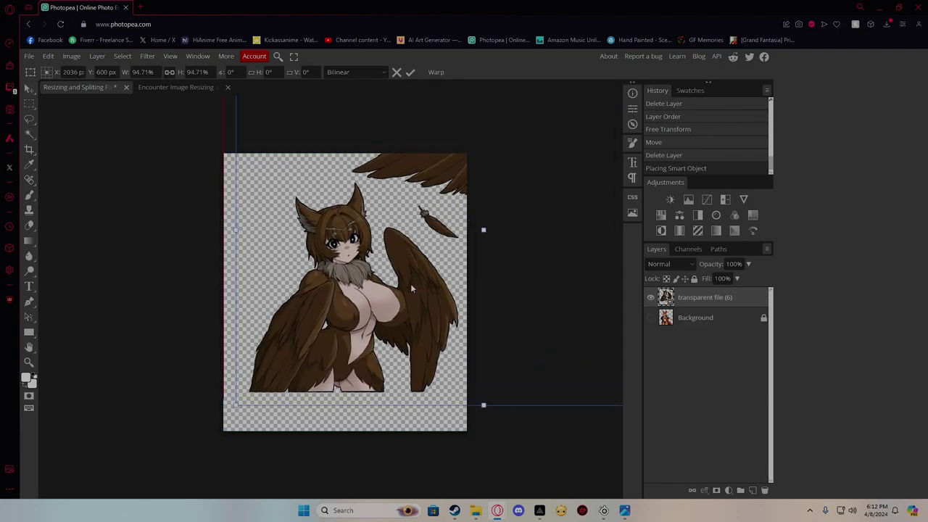
key("Return")
Using the Background figure as a temporary size reference, rescale the owl girl artwork to about 103%, align her to the canvas bottom and clear the selection
left_click(650, 318)
left_click_drag(410, 330, 398, 363)
left_click_drag(226, 127, 254, 185)
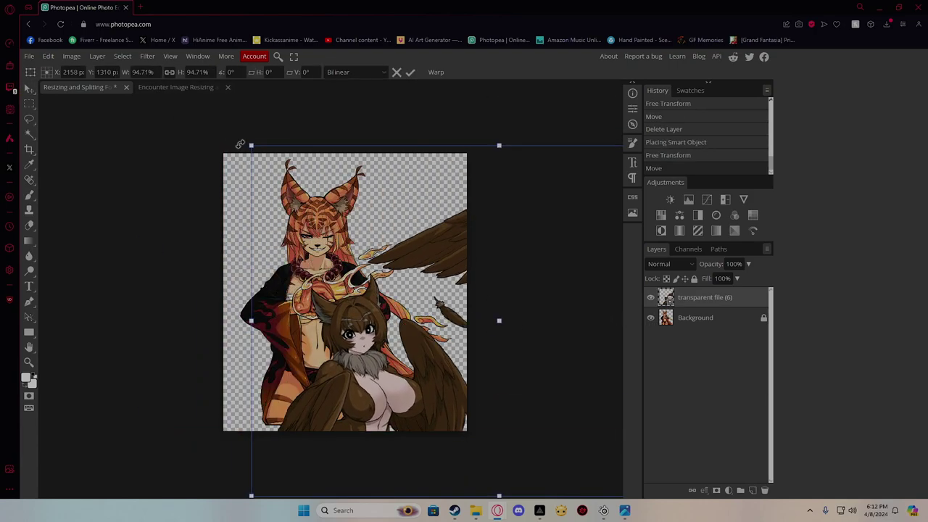
left_click_drag(250, 145, 184, 98)
left_click_drag(300, 265, 329, 211)
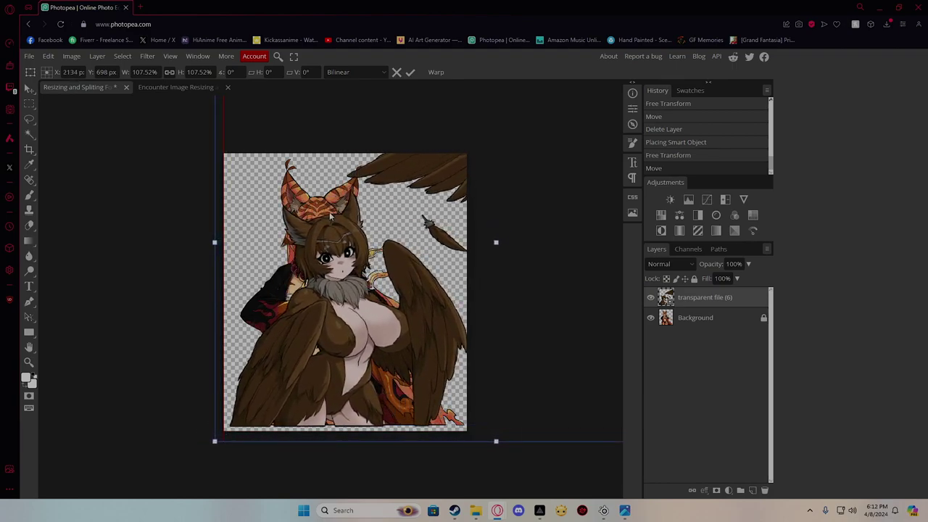
left_click_drag(216, 441, 239, 424)
left_click_drag(302, 366, 286, 379)
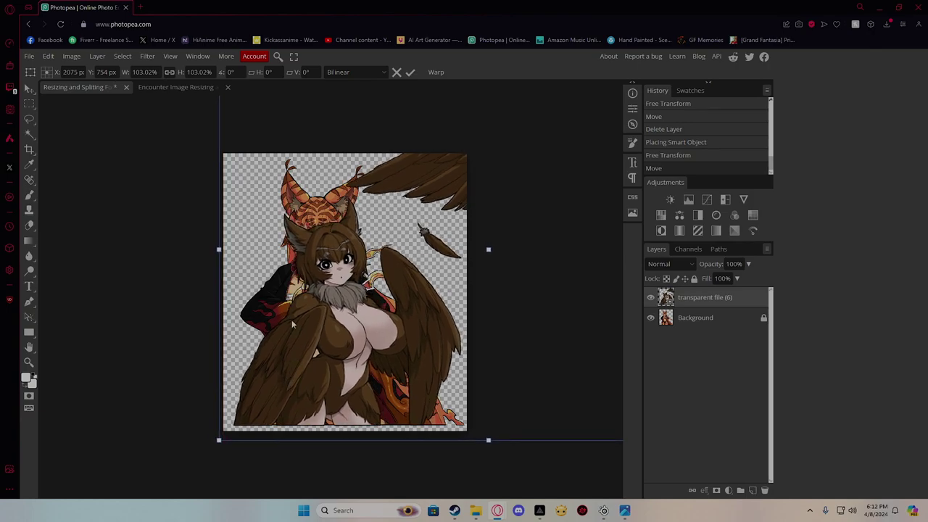
left_click(650, 318)
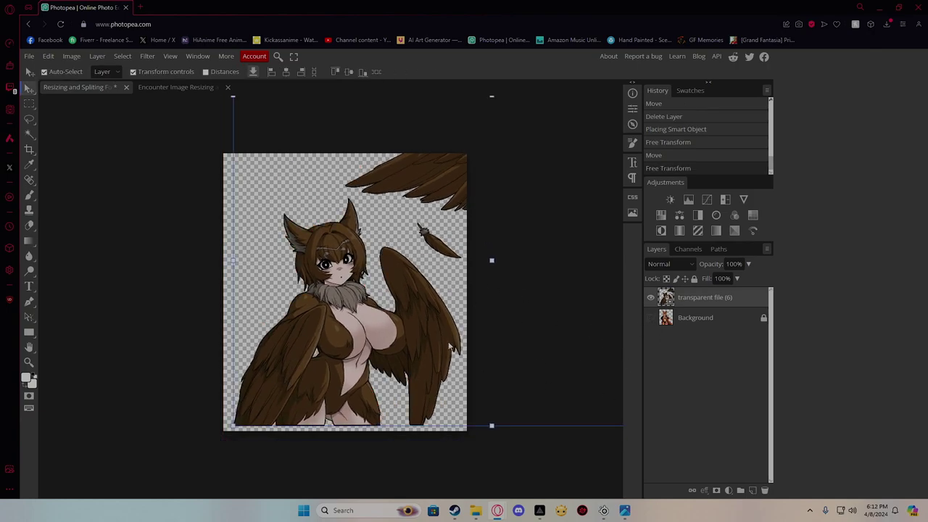
left_click(191, 359)
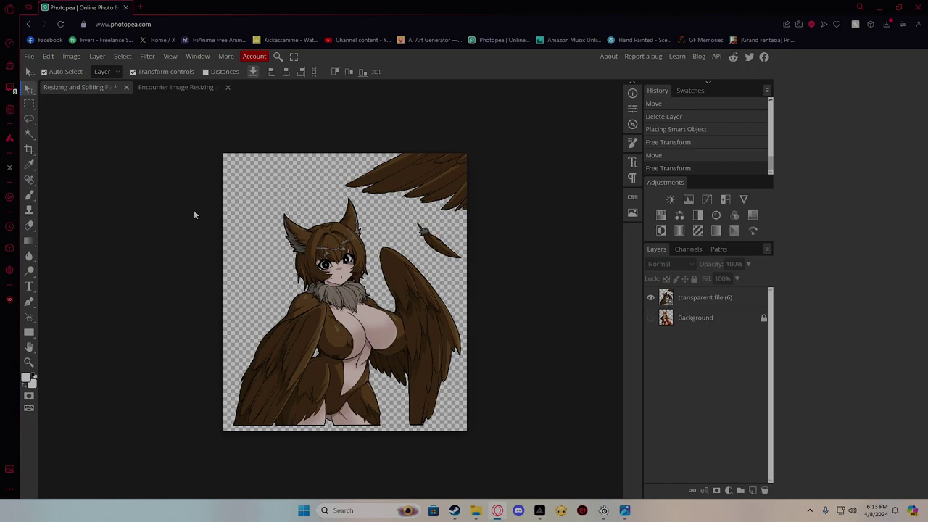
Rasterize the transparent file (6) layer and erase the stray wing and loose feather around the half-body owl girl
left_click(30, 226)
left_click(400, 205)
left_click(669, 295)
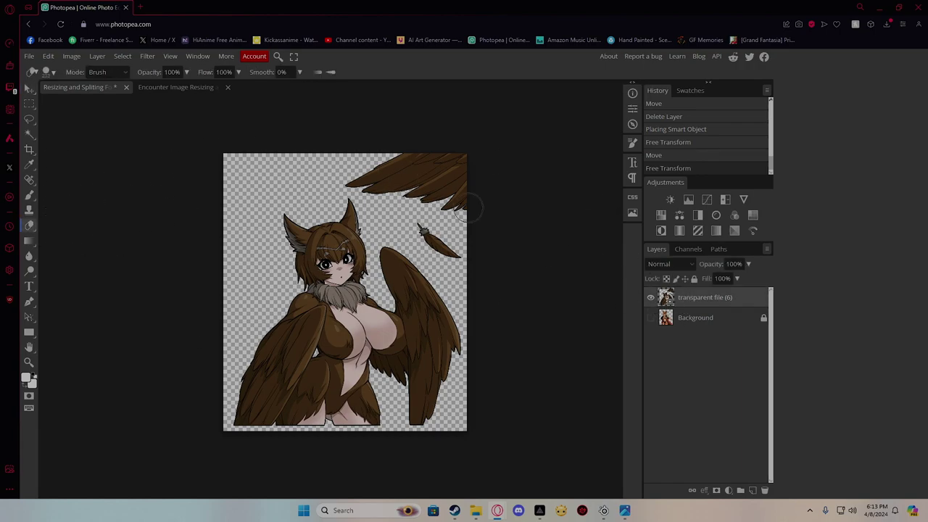
left_click(468, 208)
left_click(373, 119)
mouse_move(420, 213)
left_mouse_down()
mouse_move(451, 224)
mouse_move(437, 183)
mouse_move(352, 175)
mouse_move(371, 184)
left_mouse_up()
mouse_move(441, 196)
left_mouse_down()
mouse_move(395, 159)
mouse_move(460, 151)
left_mouse_up()
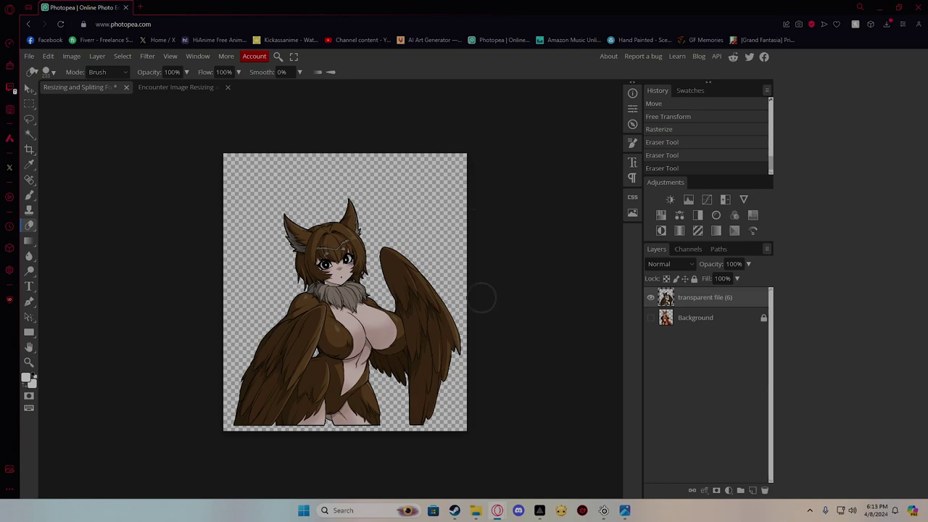
left_click_drag(477, 356, 514, 418)
left_click(32, 88)
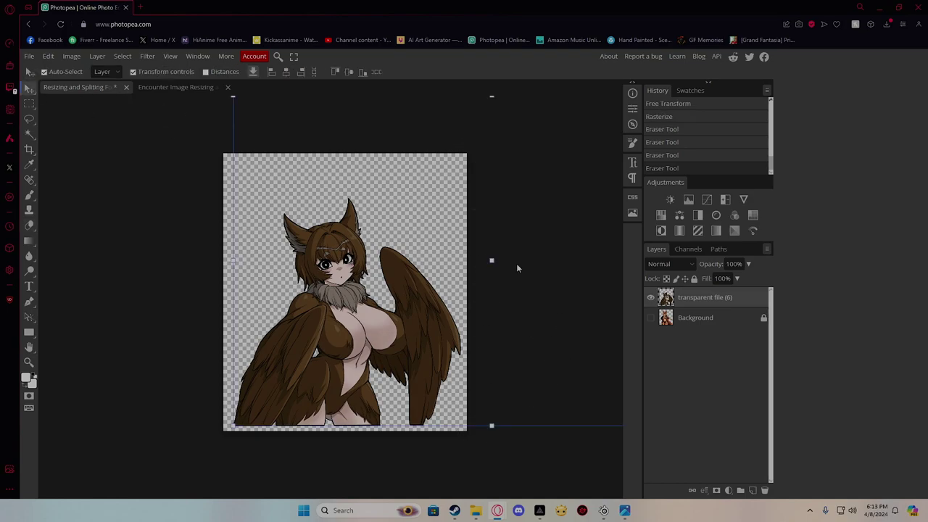
Export the half-body owl girl as a PNG named "Felo Battle"
left_click(29, 56)
mouse_move(63, 200)
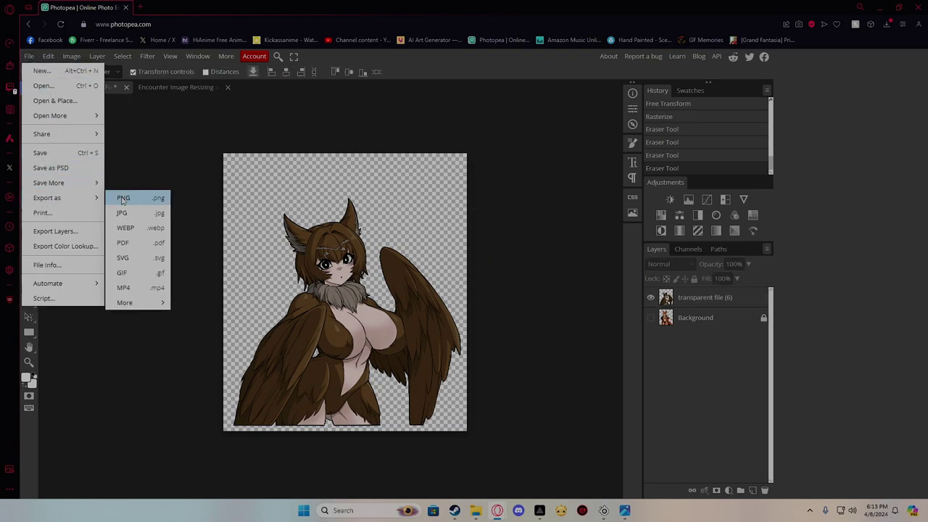
left_click(122, 199)
double_click(368, 160)
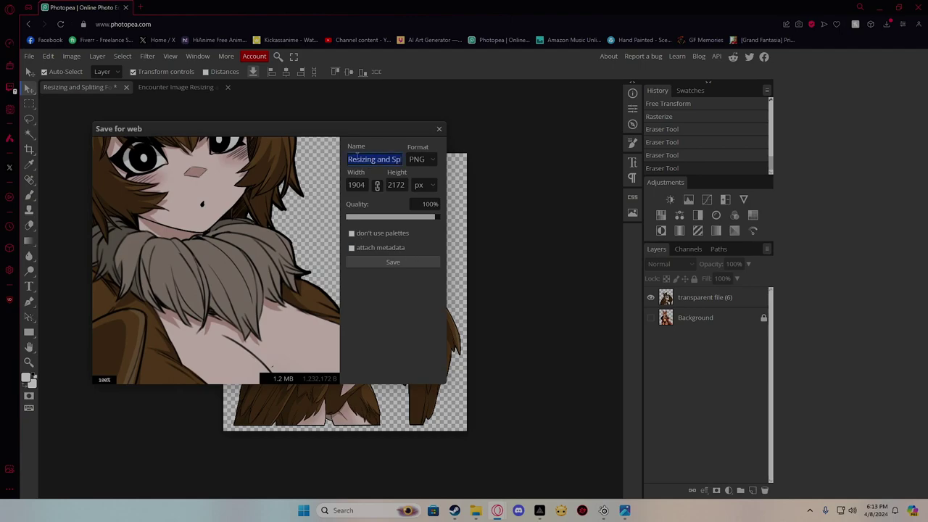
type("Felo Battle")
left_click(392, 262)
left_click(448, 136)
In the Encounter Image Resizing document, delete the flying egg layer and place the transparent file (6) artwork
left_click(185, 87)
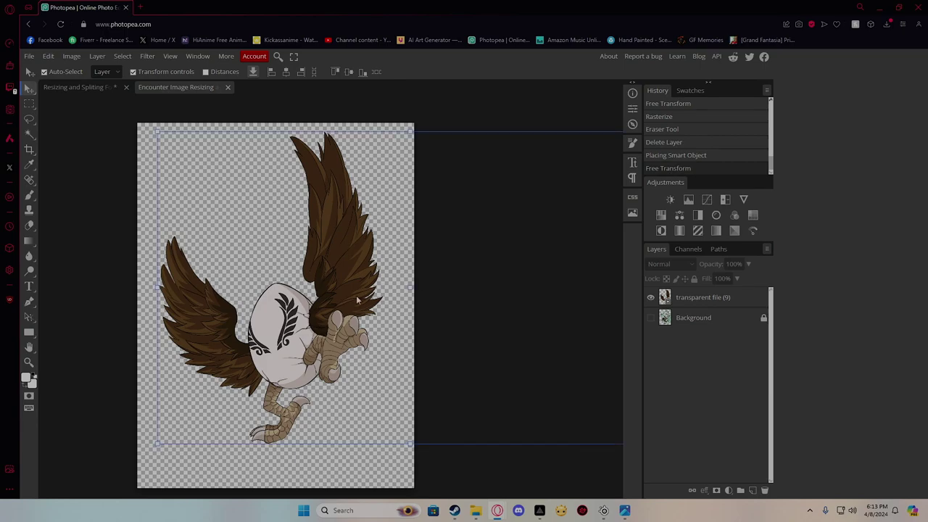
key("Delete")
key("Delete")
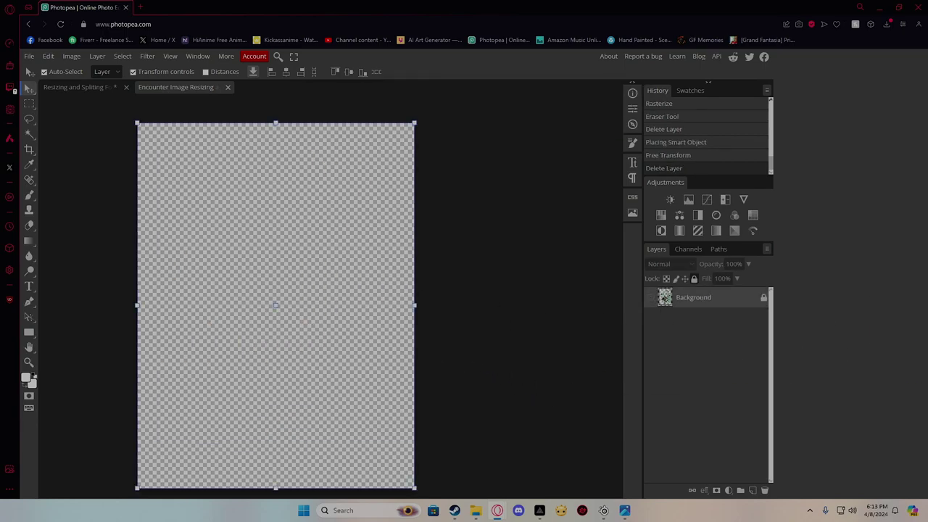
left_click_drag(927, 348, 204, 323)
Scale the transparent file (6) artwork to about 101.4%, fit the flying owl girl's wingspan within the canvas and clear the selection
left_click_drag(321, 239, 457, 144)
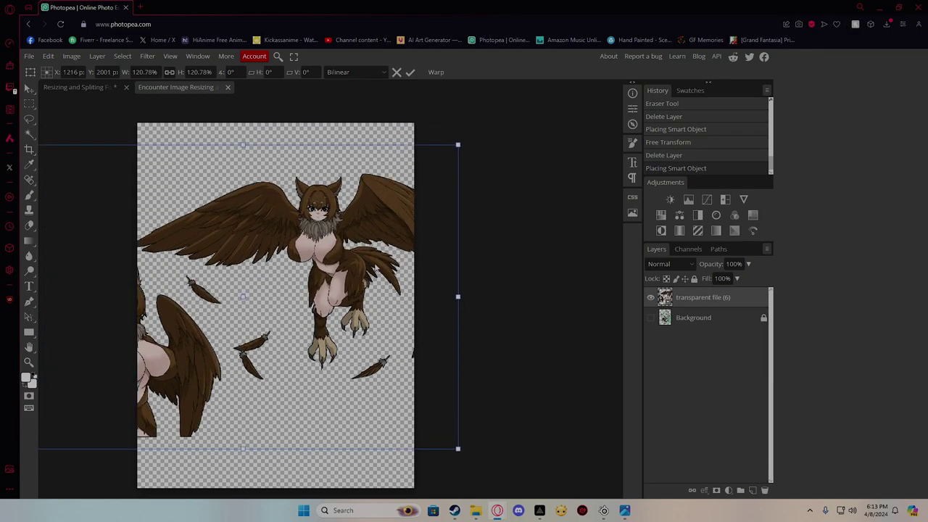
left_click_drag(409, 244, 366, 272)
scroll(161, 294, "down", 5)
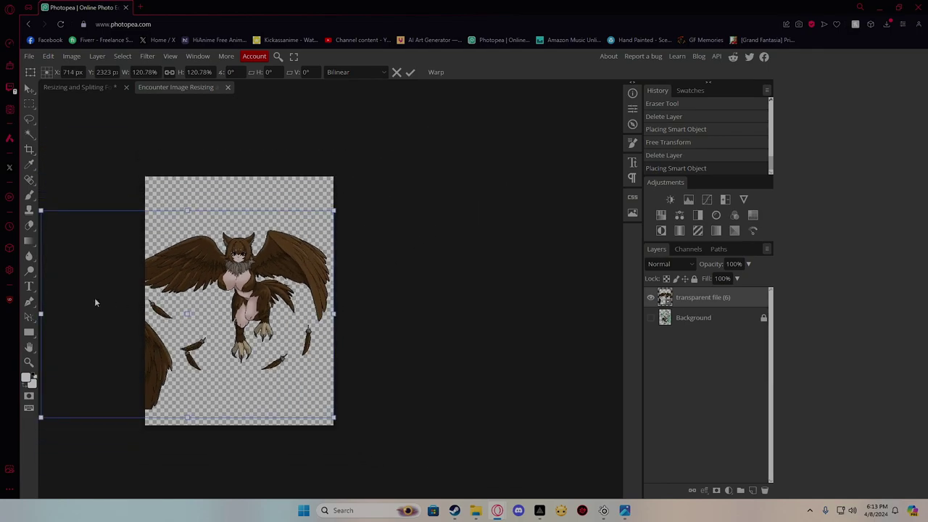
left_click_drag(131, 218, 188, 229)
left_click_drag(330, 300, 331, 290)
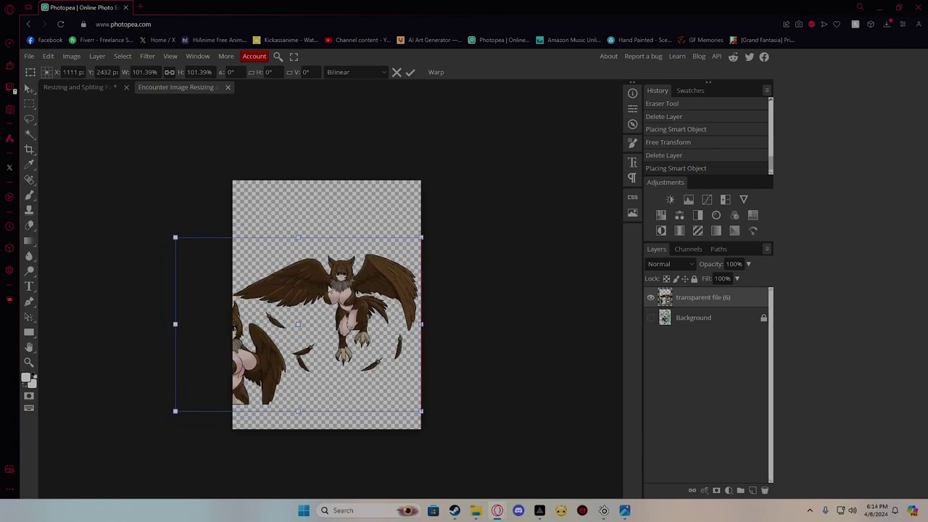
mouse_move(326, 323)
left_mouse_down()
mouse_move(326, 310)
mouse_move(328, 341)
mouse_move(327, 328)
left_mouse_up()
key("Return")
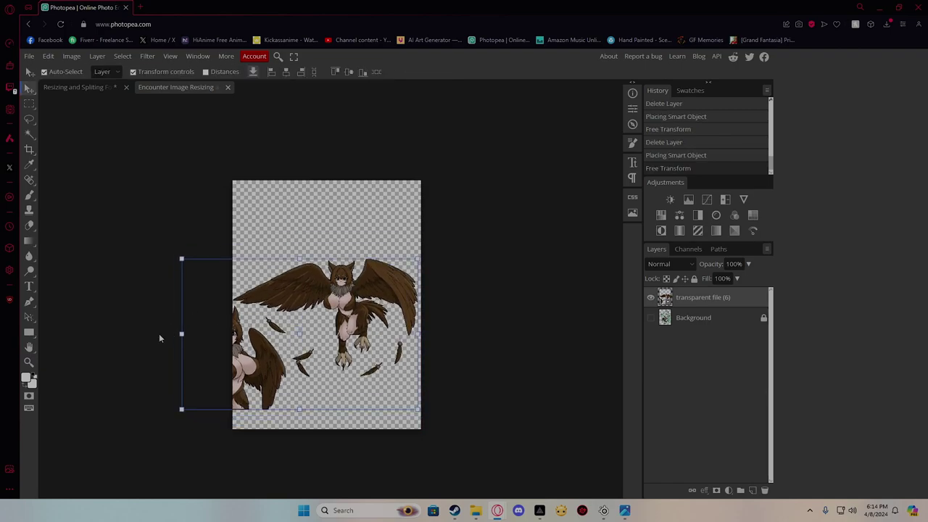
left_click(159, 336)
Rasterize the transparent file (6) layer and erase the half-body figure and its leftovers beside the flying owl girl
left_click(29, 225)
left_click(688, 302)
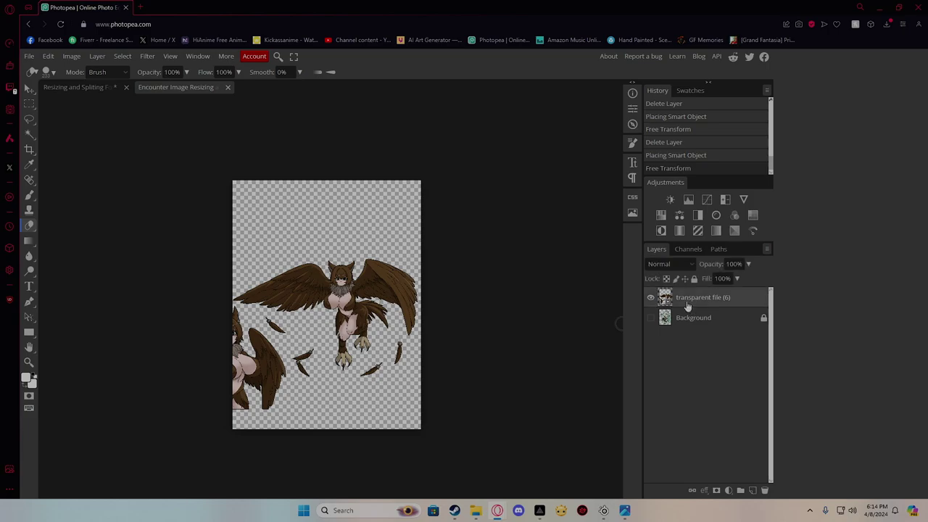
left_click(304, 329)
left_click(402, 122)
mouse_move(233, 381)
left_mouse_down()
mouse_move(257, 397)
mouse_move(275, 377)
mouse_move(261, 345)
left_mouse_up()
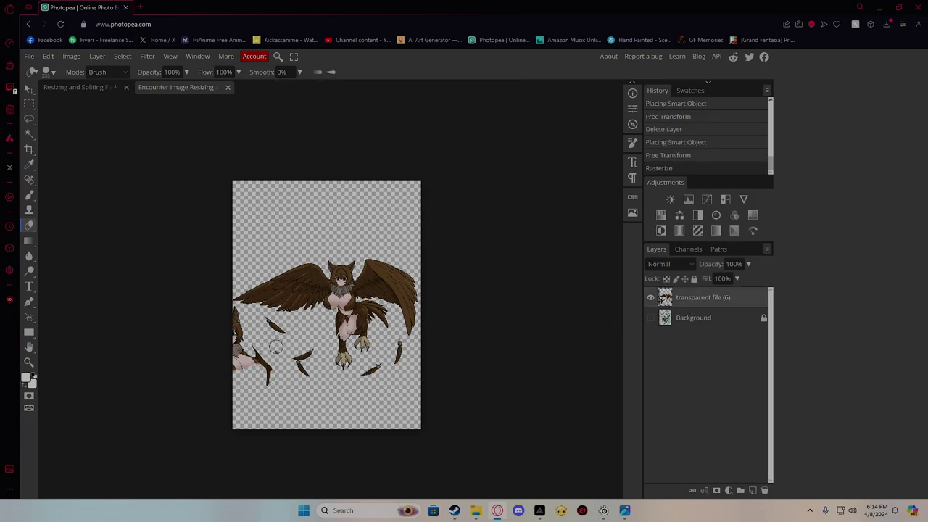
mouse_move(263, 382)
left_mouse_down()
mouse_move(245, 352)
mouse_move(233, 379)
left_mouse_up()
scroll(283, 324, "up", 2)
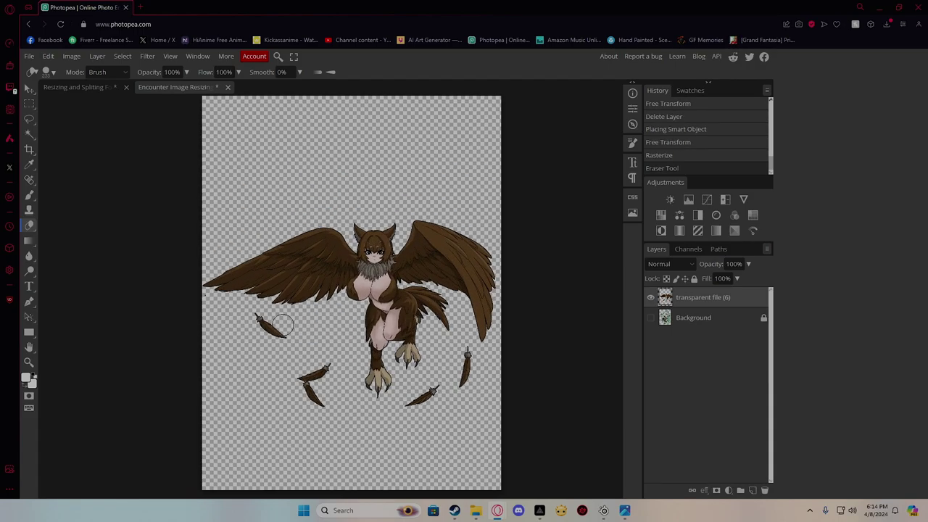
left_click(205, 304)
scroll(365, 418, "up", 1)
left_click(325, 332)
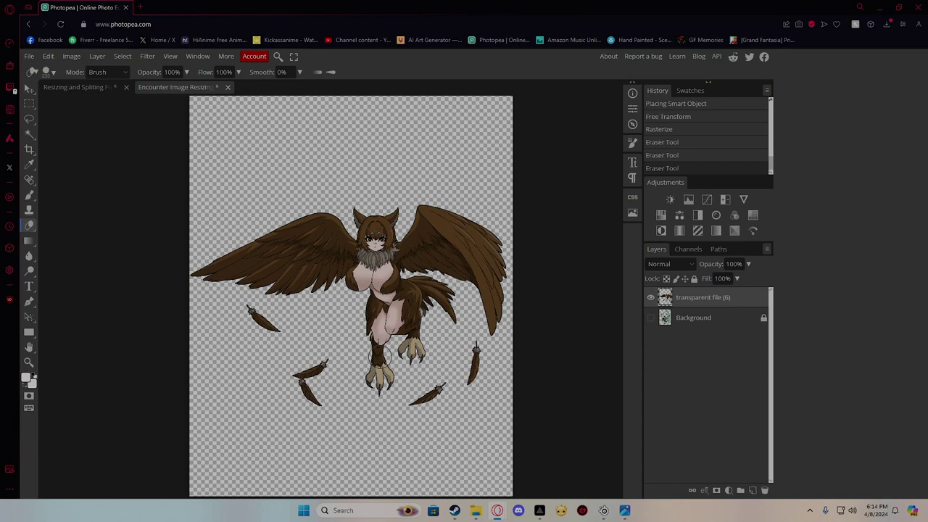
Scale the flying owl girl to about 102.2% so her wings span the full canvas width, and save the document
left_click(29, 88)
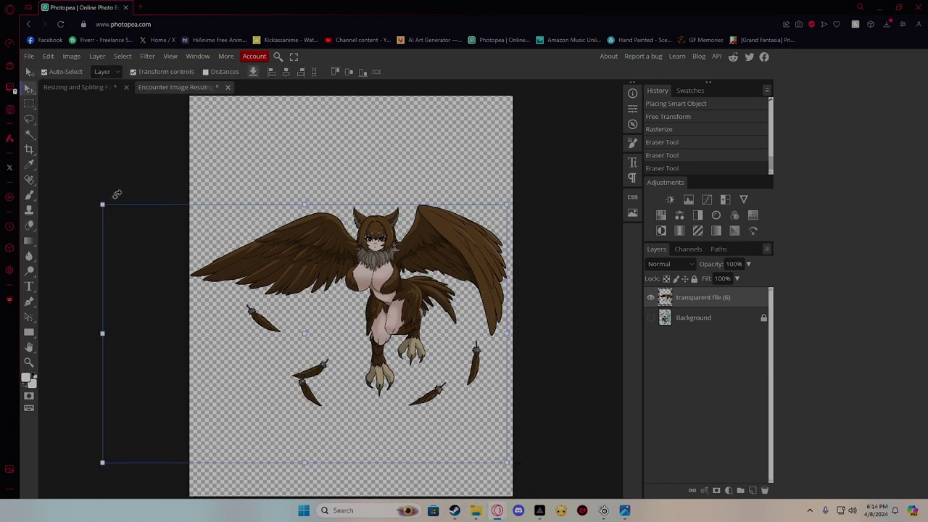
left_click_drag(507, 204, 514, 200)
left_click_drag(103, 201, 101, 199)
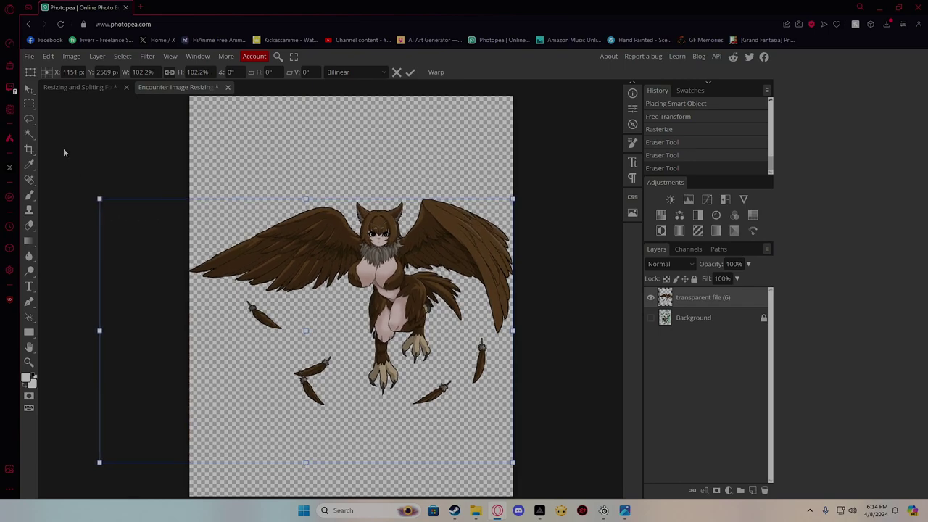
key("Return")
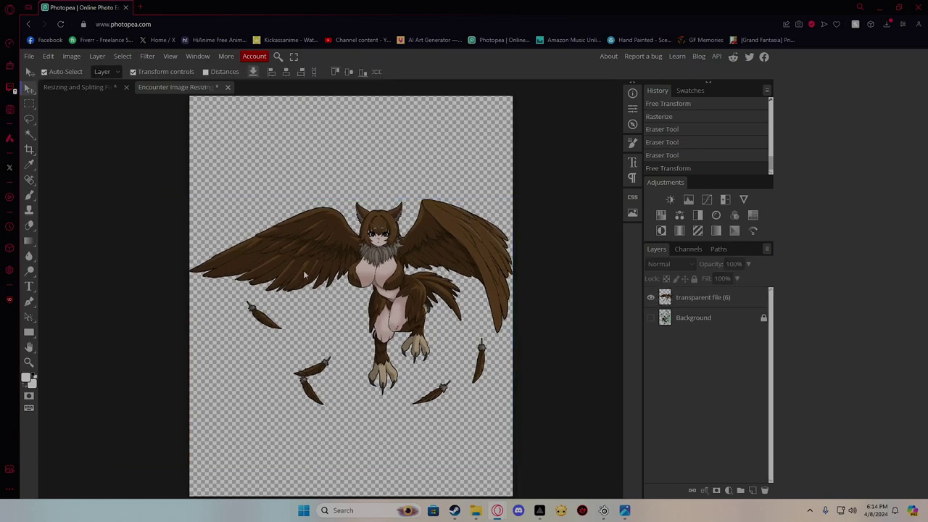
scroll(304, 276, "down", 1)
key("ctrl+s")
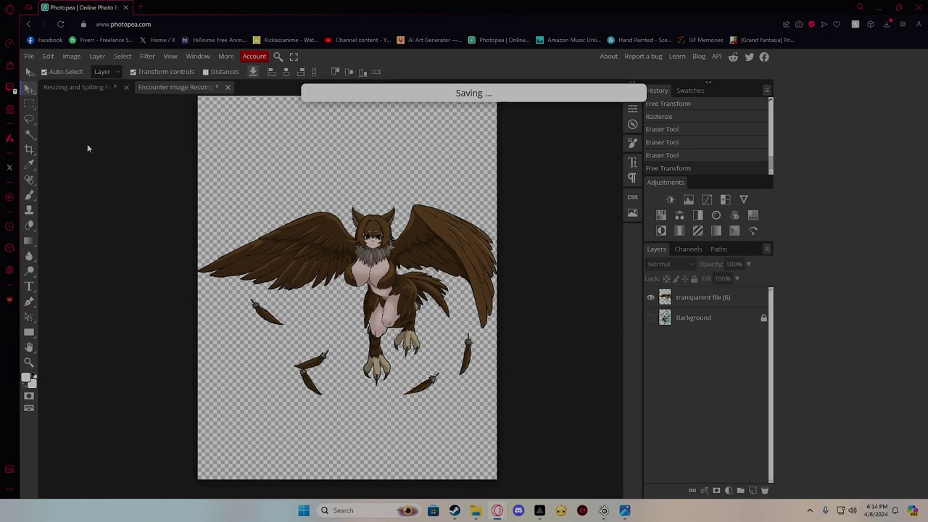
Export the flying owl girl as a PNG named "Felo Encounter"
left_click(29, 56)
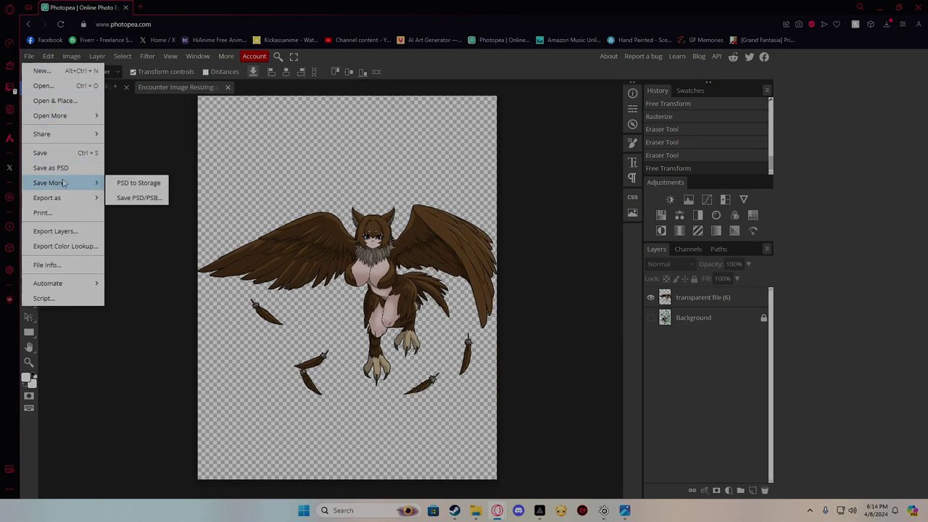
mouse_move(76, 201)
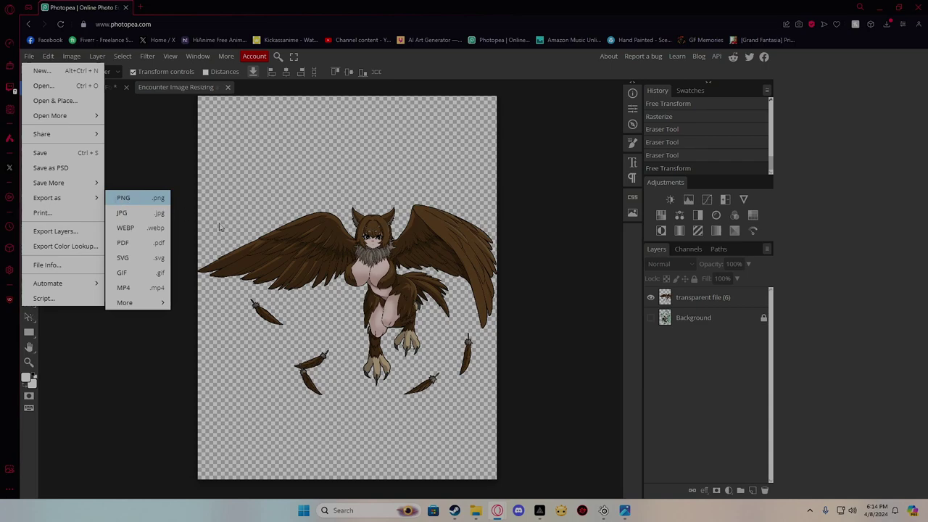
left_click(123, 197)
triple_click(379, 159)
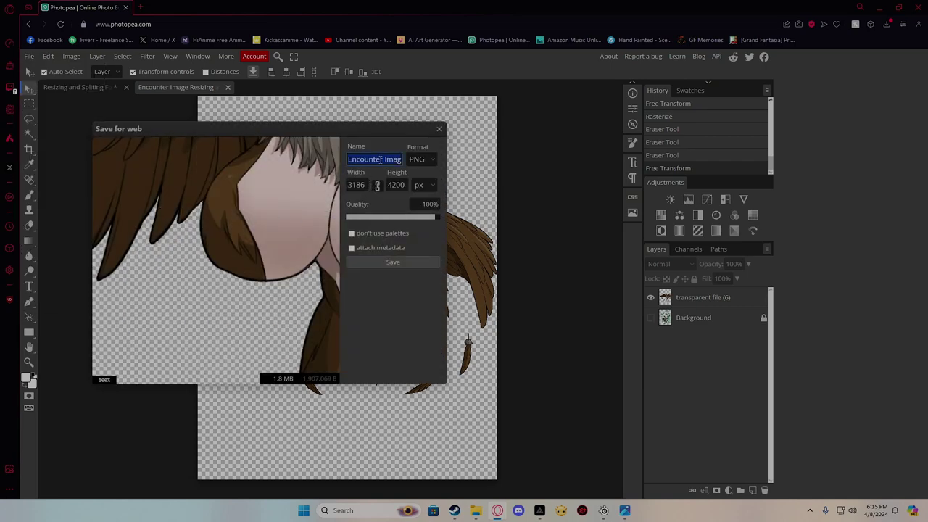
type("Felo")
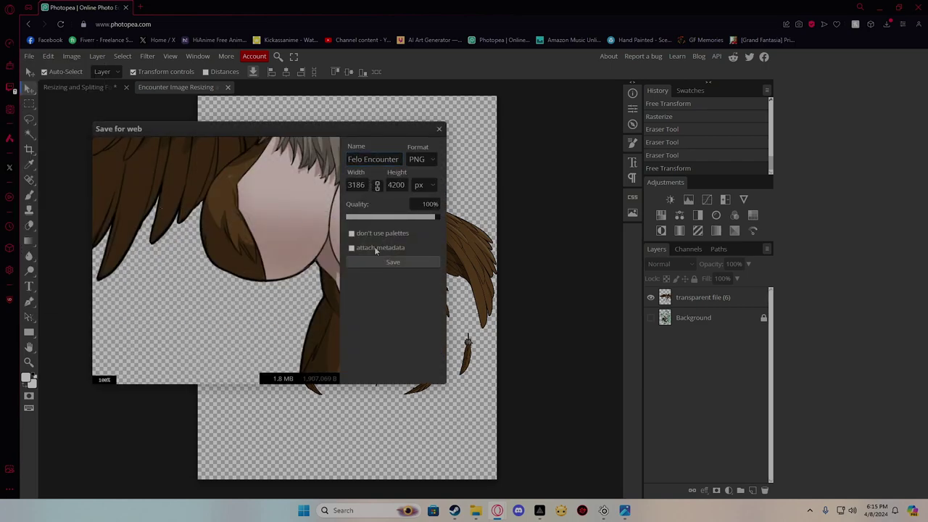
left_click(392, 261)
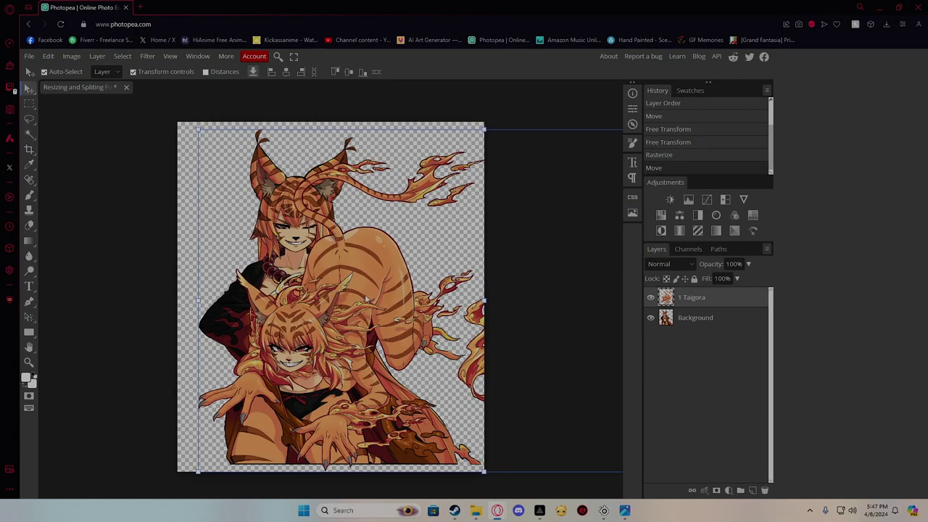
In the Resizing and Spliting document, hide the Background layer and shift the 1 Taigora artwork so the crouching tiger girl fits within the canvas
left_click_drag(366, 298, 358, 297)
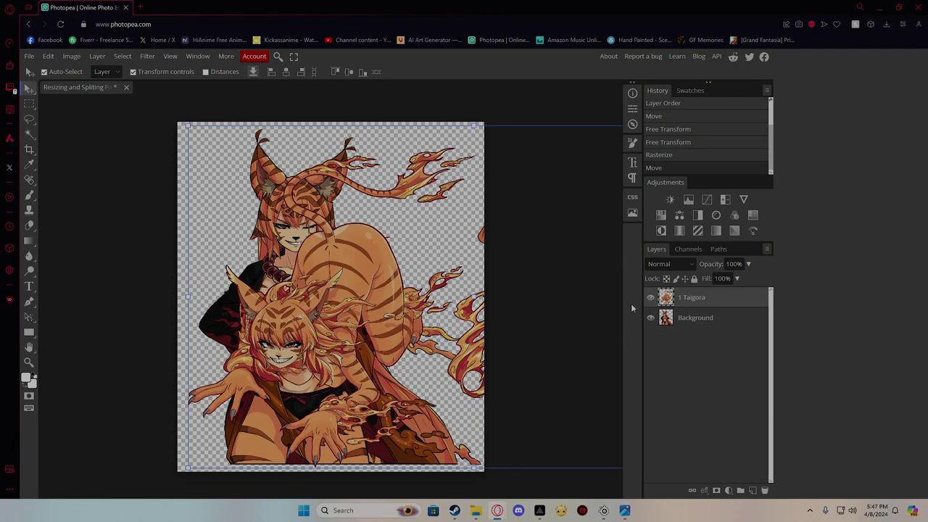
left_click(687, 319)
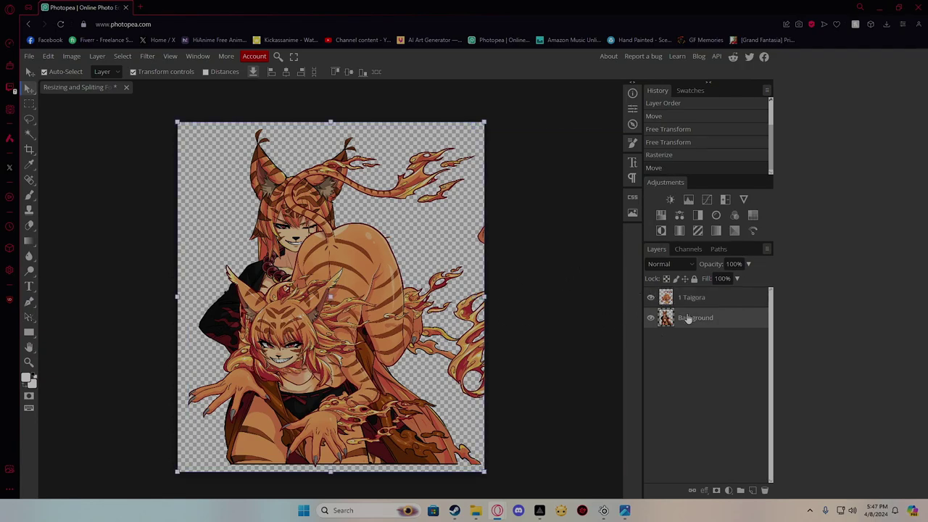
left_click(650, 317)
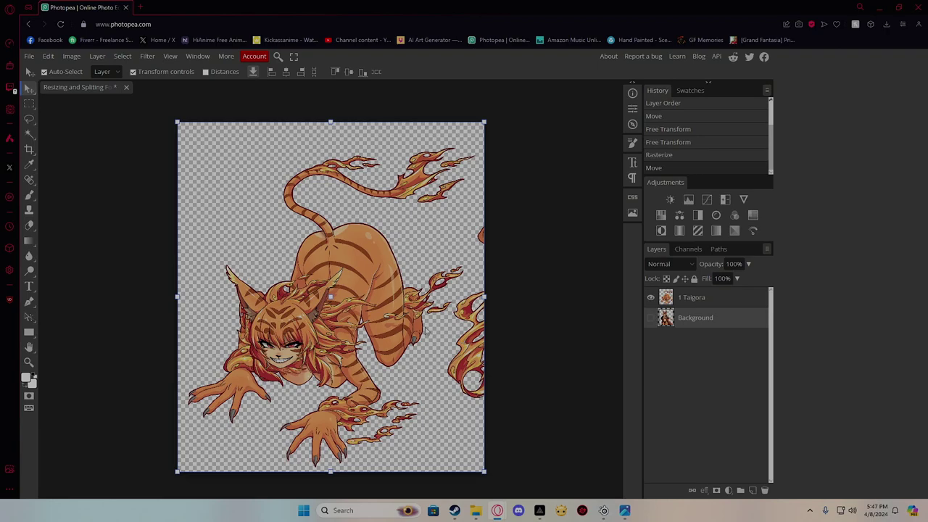
left_click_drag(426, 331, 425, 328)
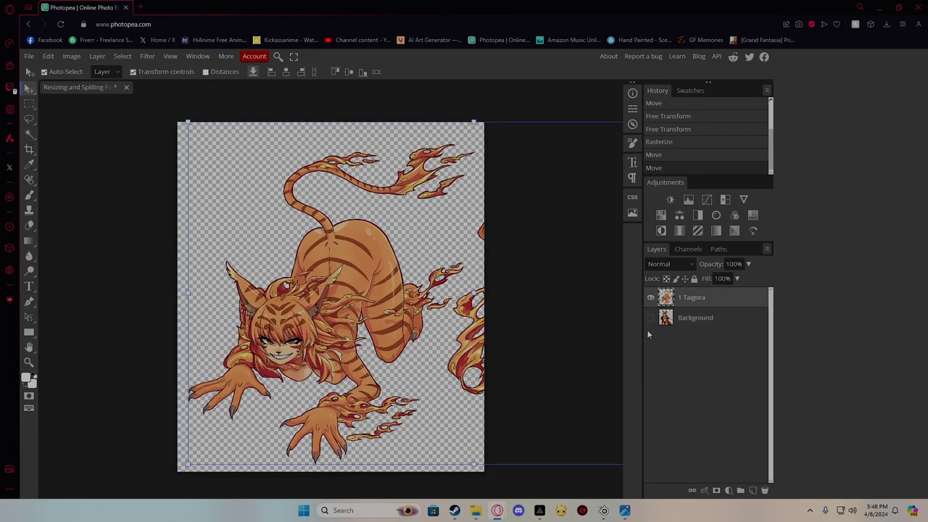
Erase the stray flame pieces beside the crouching tiger girl on the 1 Taigora layer and nudge her slightly to center her
left_click(29, 224)
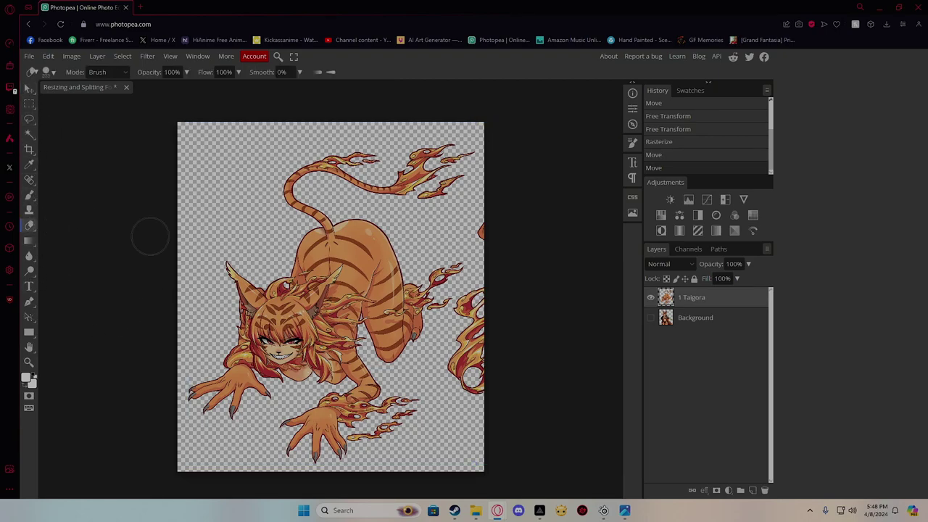
left_click_drag(451, 373, 492, 215)
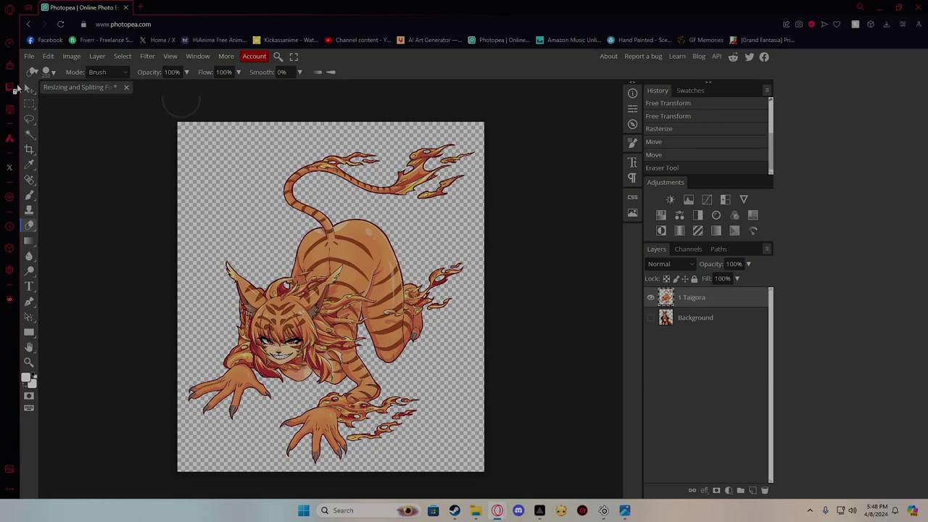
left_click(28, 87)
mouse_move(348, 279)
left_mouse_down()
mouse_move(336, 276)
mouse_move(355, 277)
left_mouse_up()
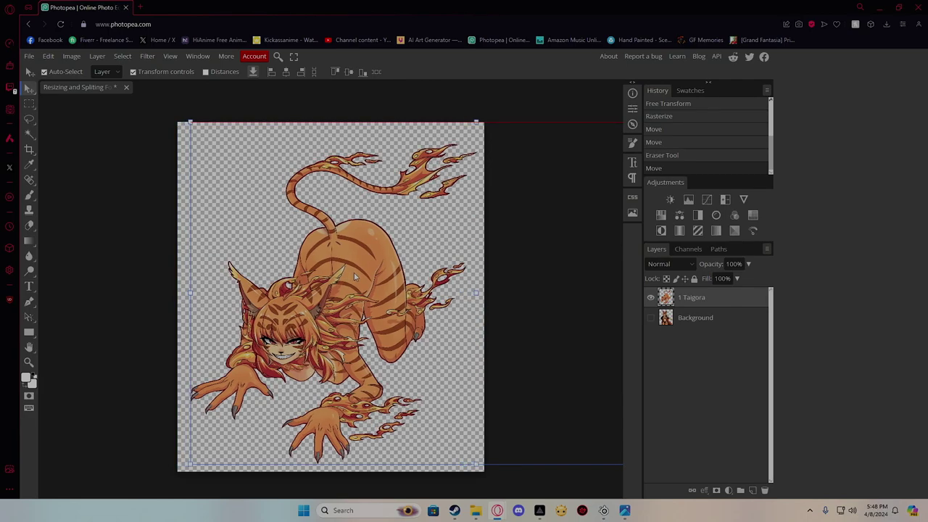